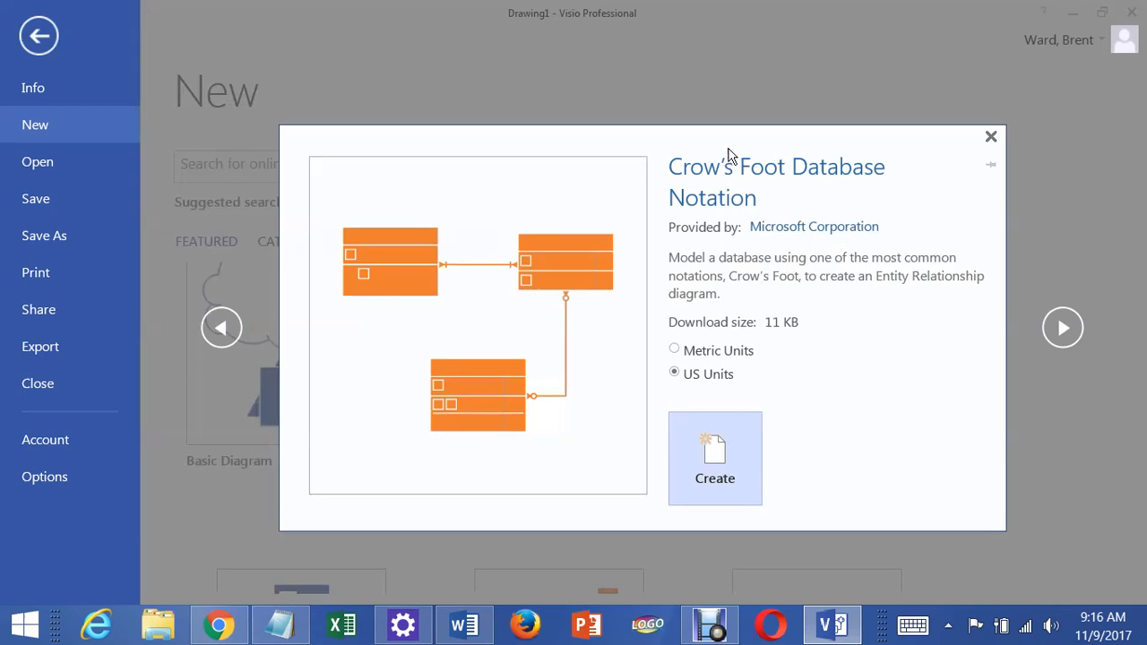
Create a new drawing from the Crow's Foot Database Notation template in US units and consult the lab instructions in Word.
{"action": "left_click", "coordinate": [728, 472]}
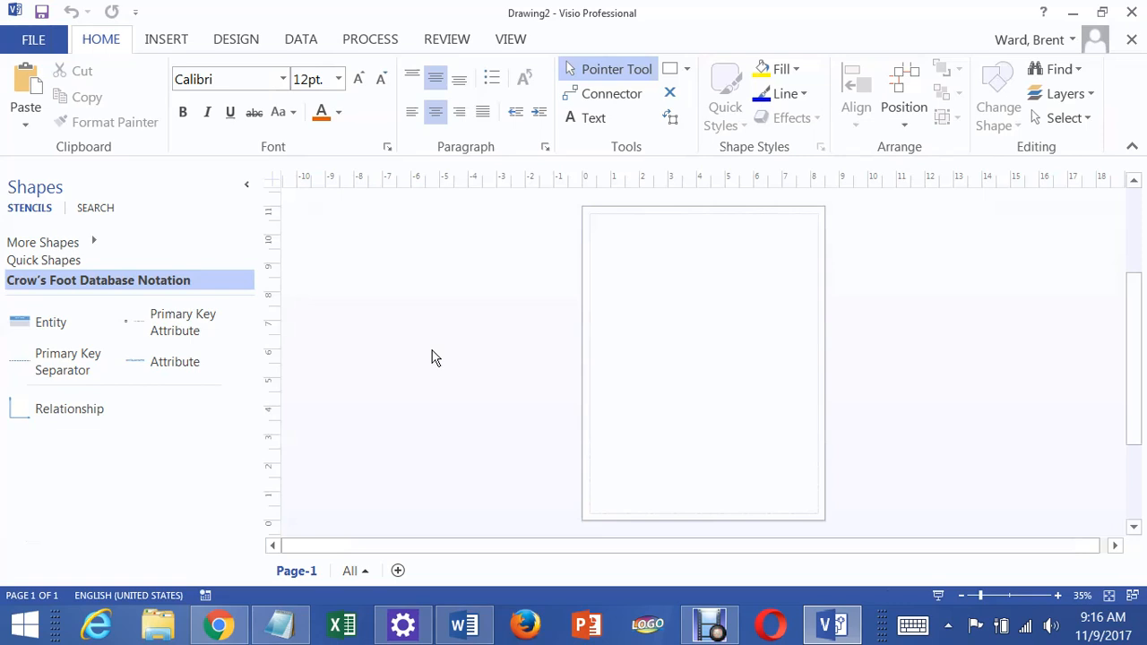
{"action": "left_click", "coordinate": [466, 624]}
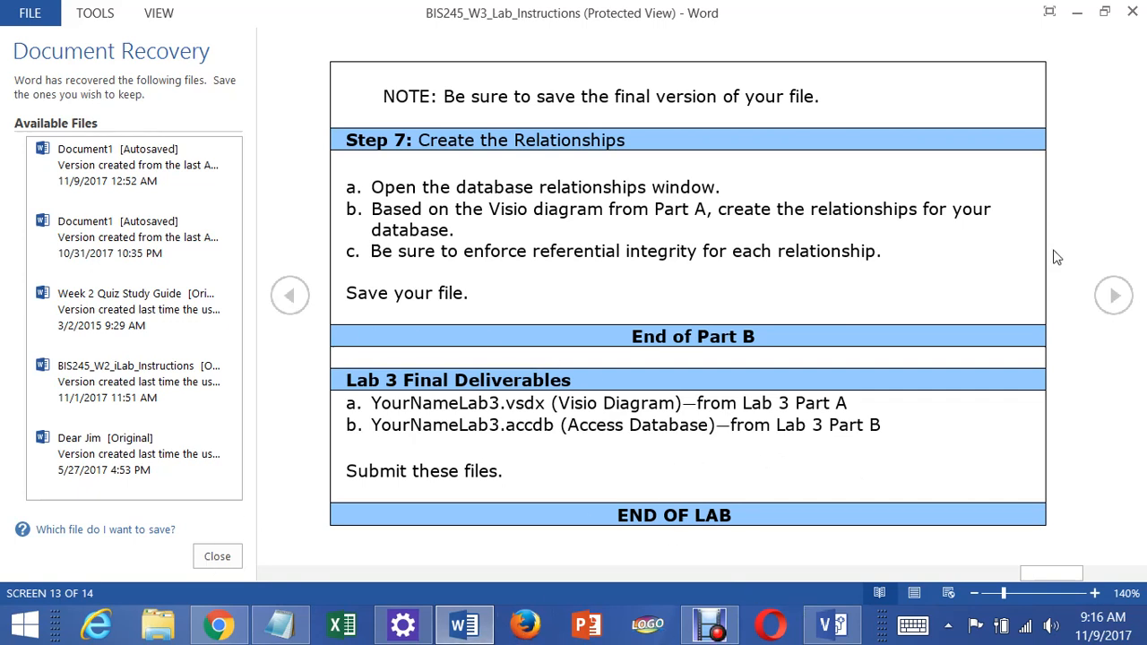
{"action": "left_click", "coordinate": [831, 627]}
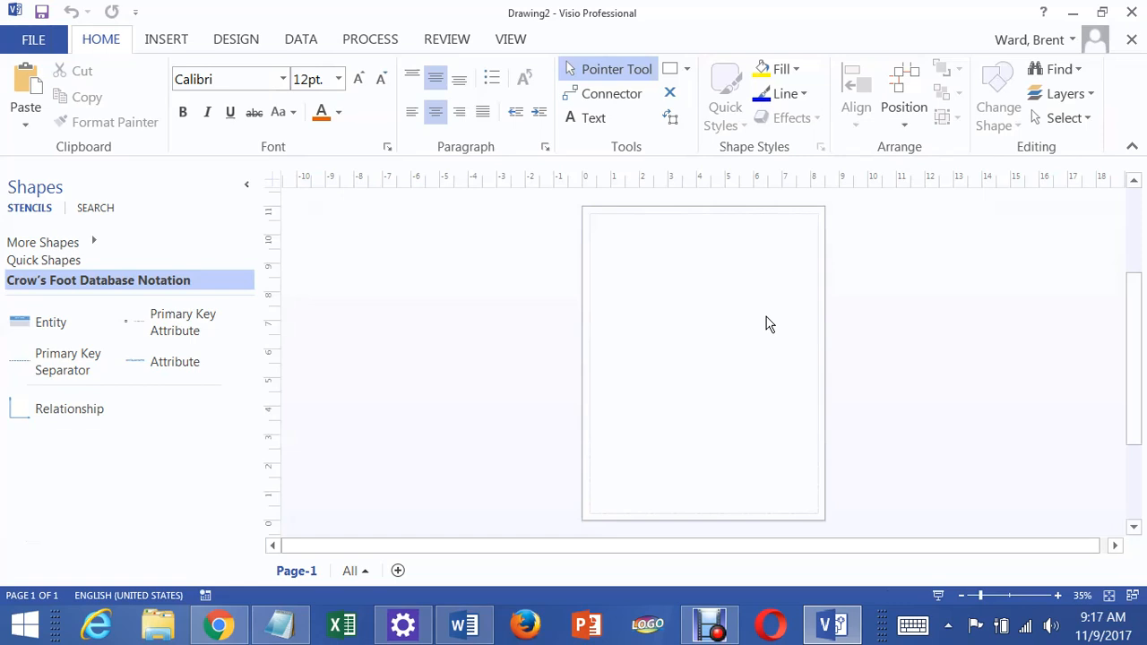
Place four Entity shapes on the page in two rows of two, shifting the lower-right one slightly toward the centre.
{"action": "left_click_drag", "start_coordinate": [70, 331], "coordinate": [646, 287]}
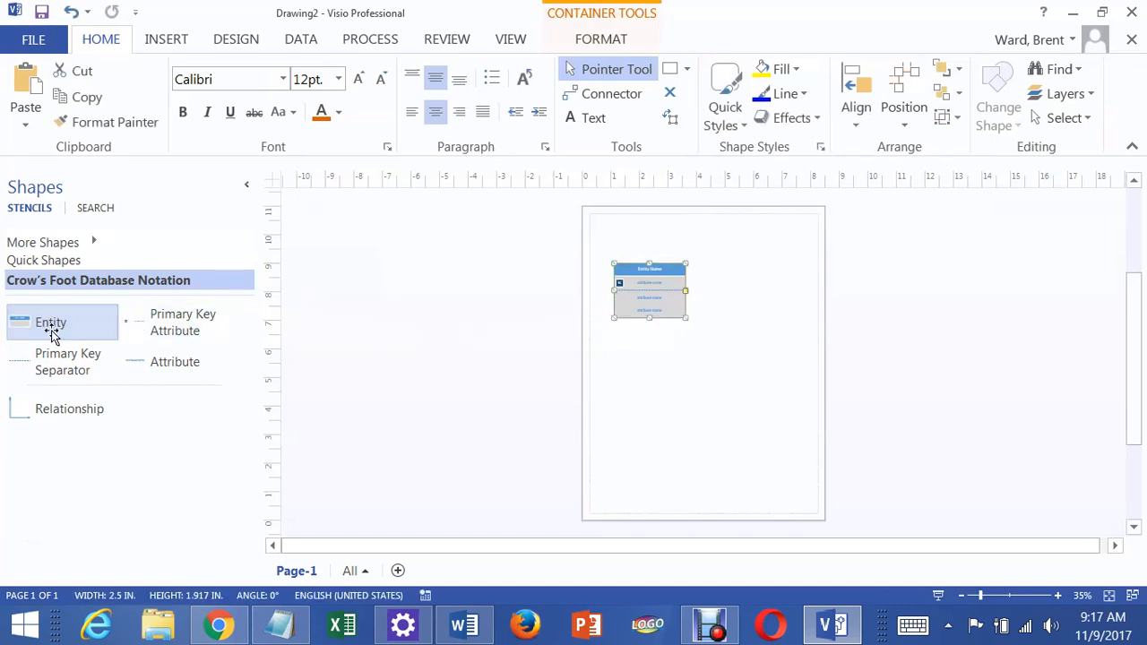
{"action": "left_click_drag", "start_coordinate": [132, 330], "coordinate": [759, 287]}
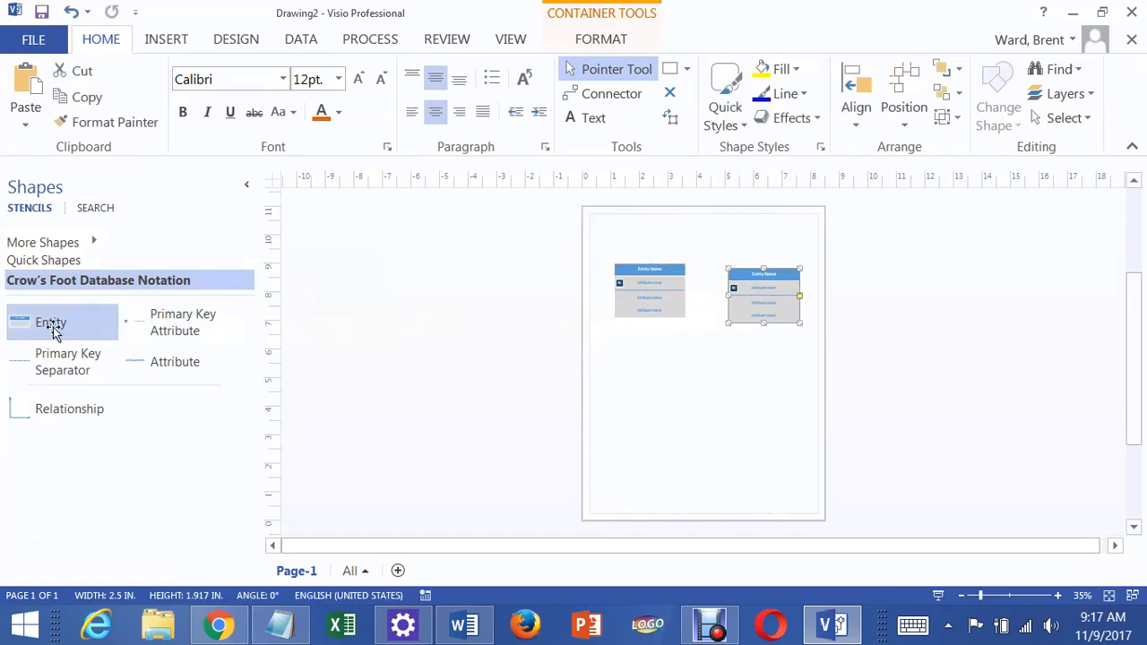
{"action": "left_click_drag", "start_coordinate": [55, 330], "coordinate": [647, 367]}
{"action": "left_click_drag", "start_coordinate": [84, 325], "coordinate": [765, 367]}
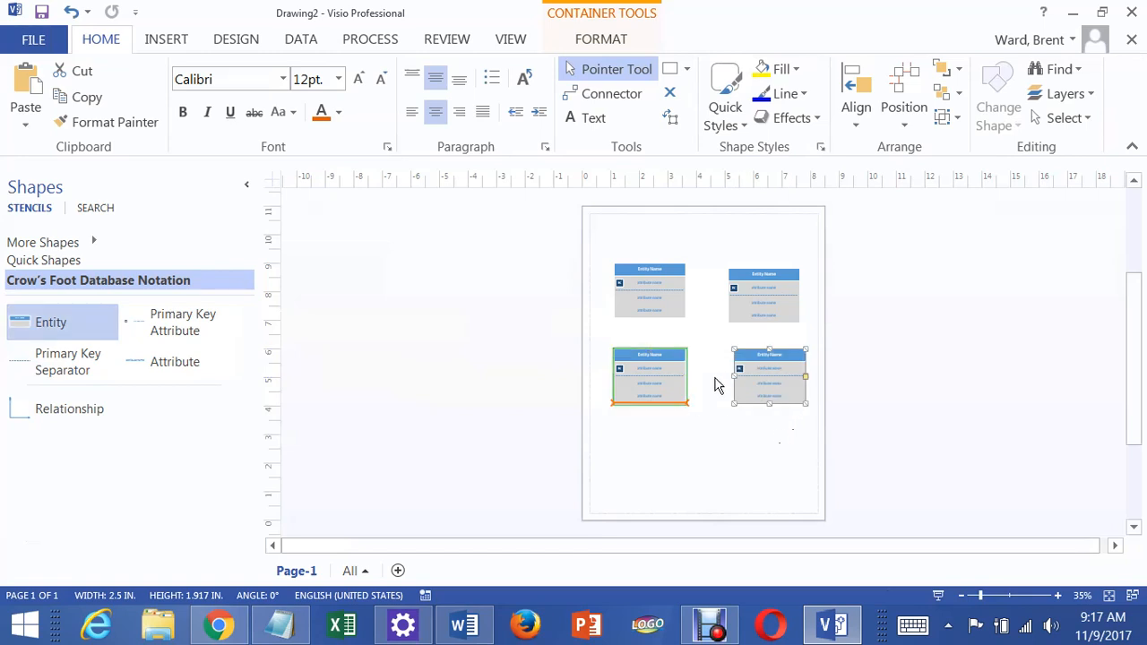
{"action": "left_click", "coordinate": [749, 357]}
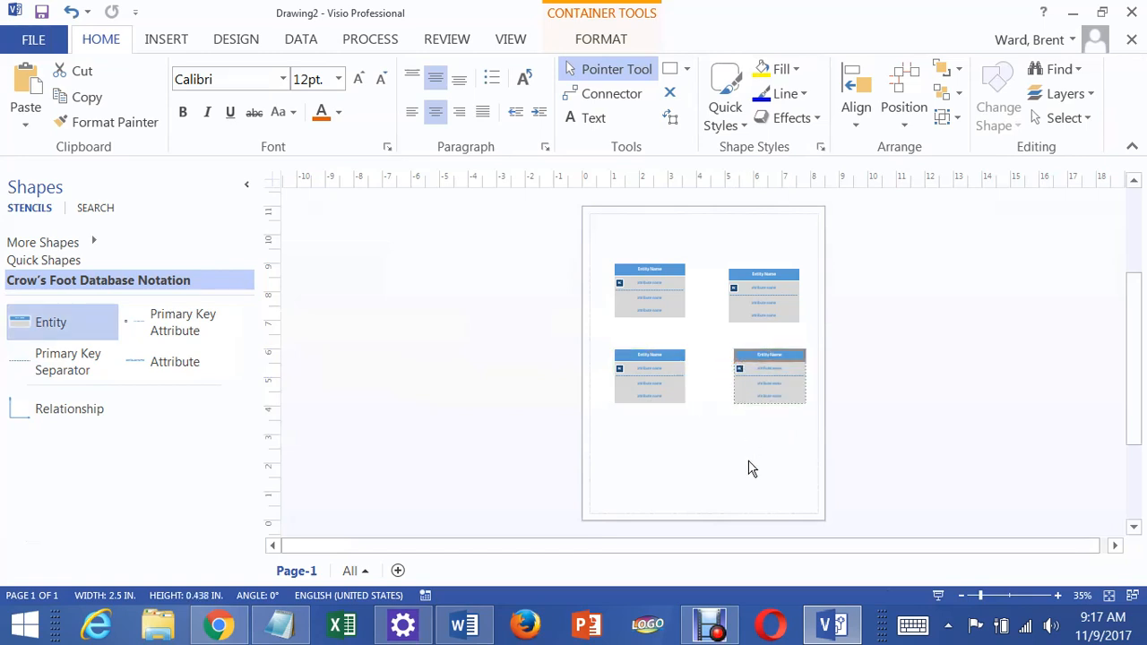
{"action": "left_click", "coordinate": [751, 467]}
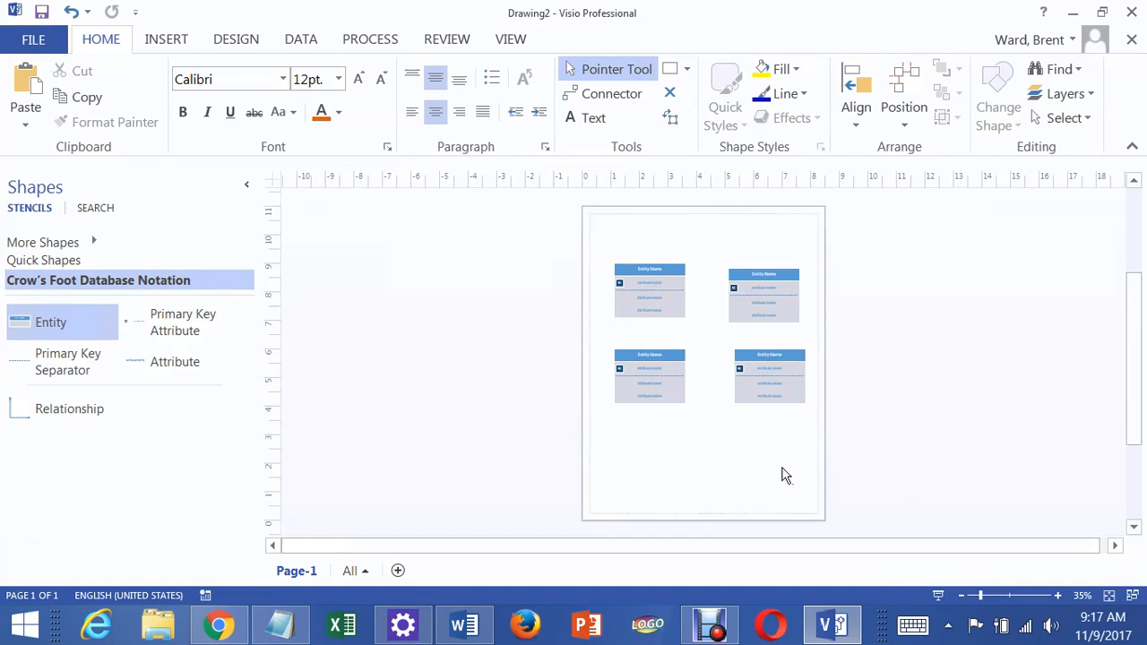
{"action": "left_click_drag", "start_coordinate": [771, 362], "coordinate": [749, 365]}
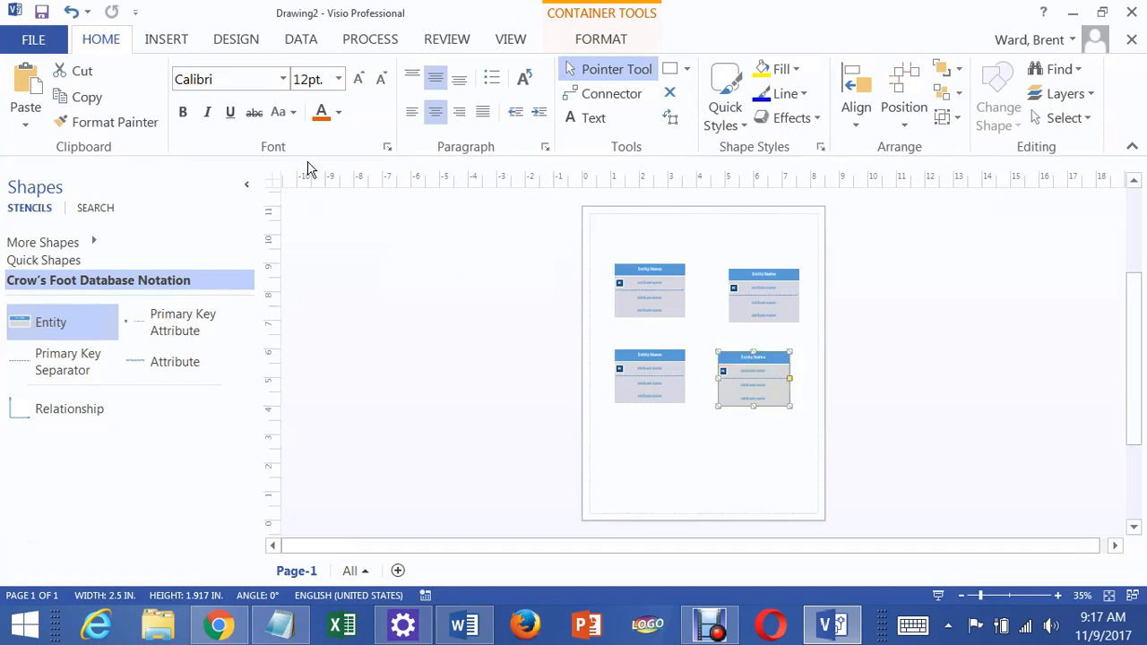
Change the page orientation to landscape.
{"action": "left_click", "coordinate": [235, 39]}
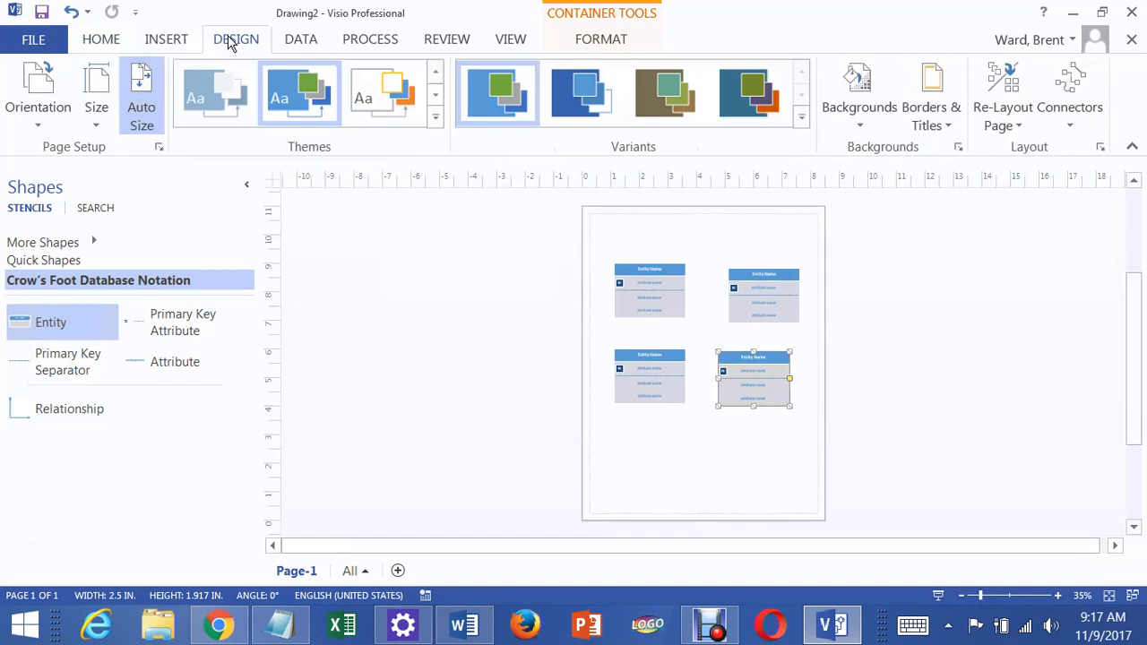
{"action": "left_click", "coordinate": [37, 119]}
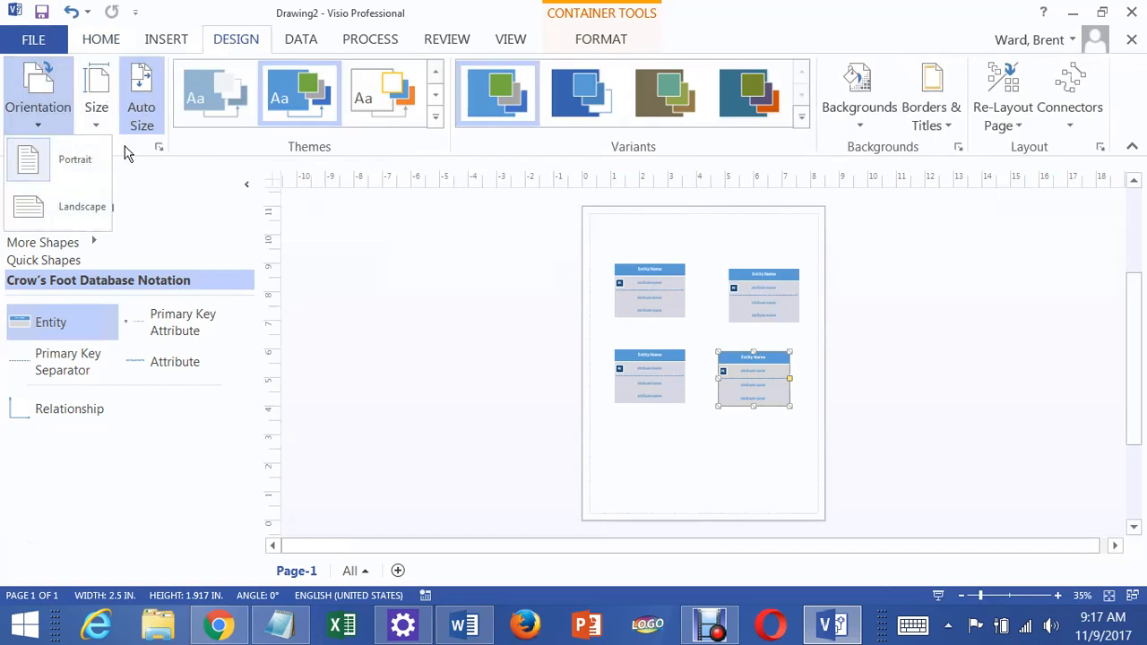
{"action": "left_click", "coordinate": [72, 214]}
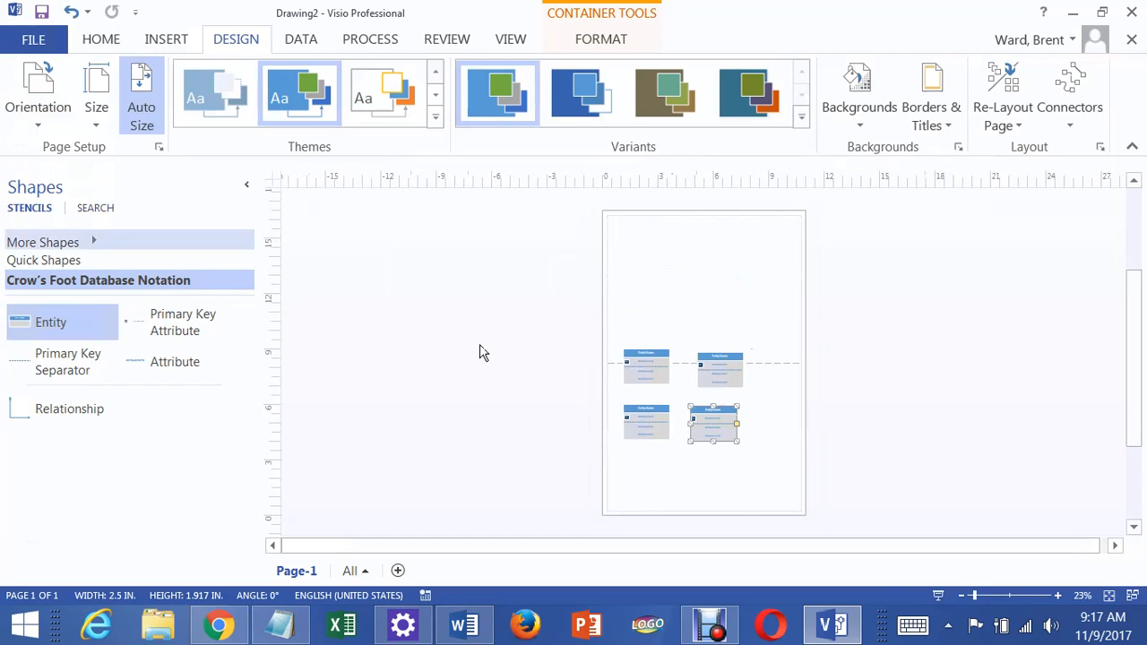
Try to move the entities into the upper half of the enlarged page.
{"action": "left_click_drag", "start_coordinate": [637, 368], "coordinate": [643, 255]}
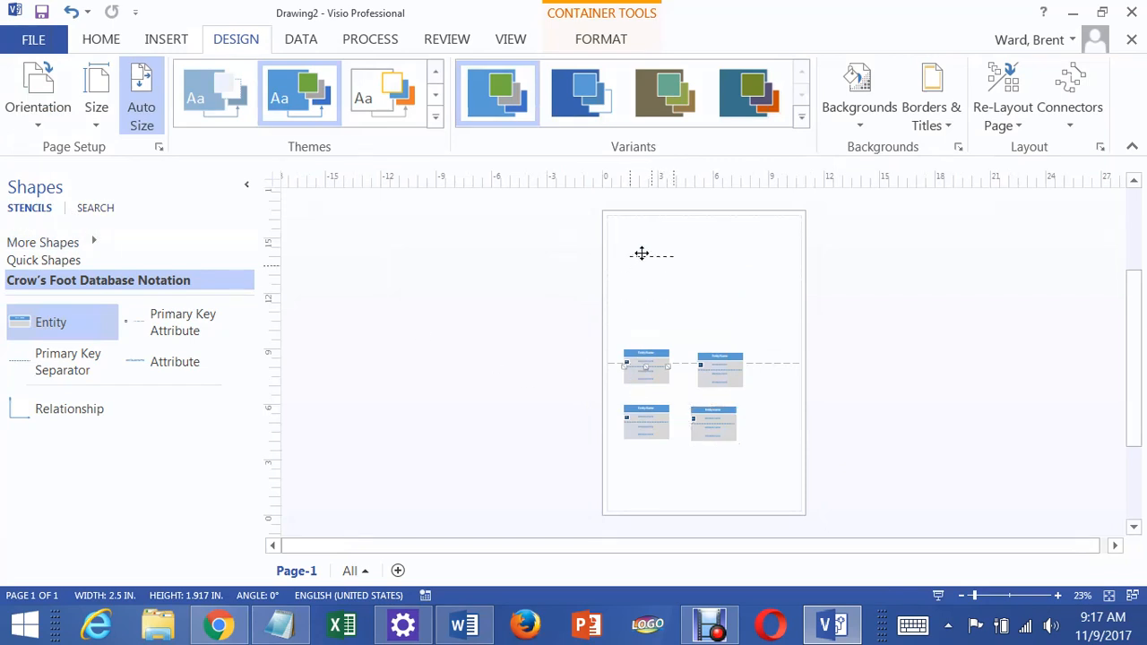
{"action": "left_click_drag", "start_coordinate": [724, 365], "coordinate": [728, 259]}
{"action": "left_click_drag", "start_coordinate": [646, 357], "coordinate": [648, 278]}
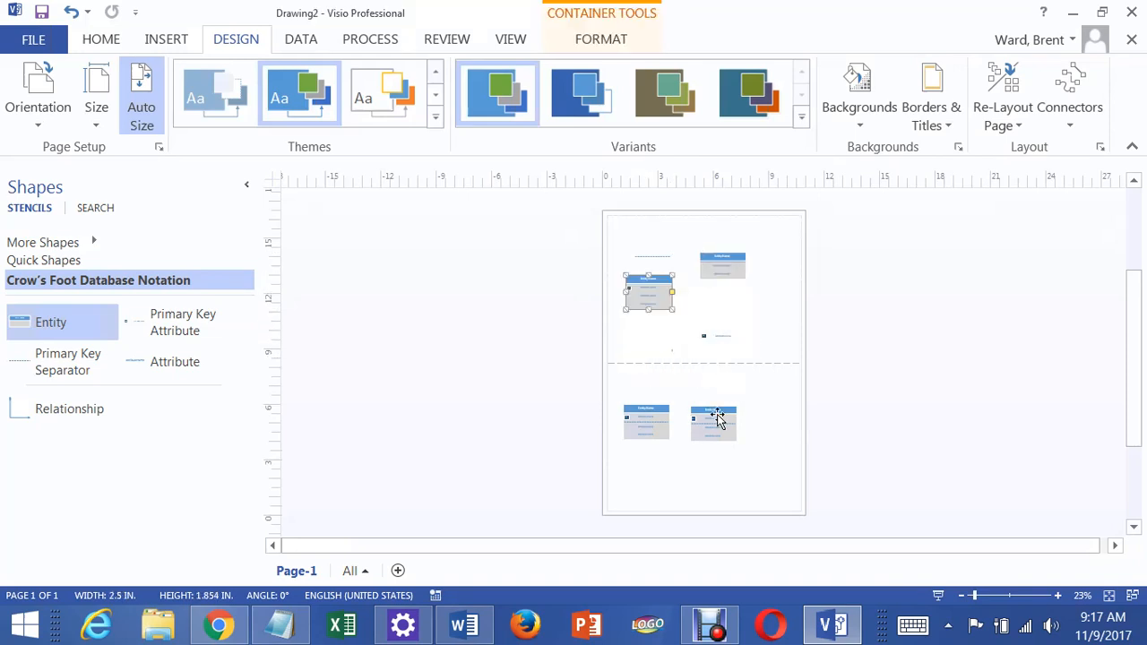
{"action": "left_click_drag", "start_coordinate": [716, 419], "coordinate": [736, 403]}
Delete the right-hand entity in the lower half of the page.
{"action": "left_click", "coordinate": [793, 357]}
{"action": "left_click", "coordinate": [724, 417]}
{"action": "key", "text": "Delete"}
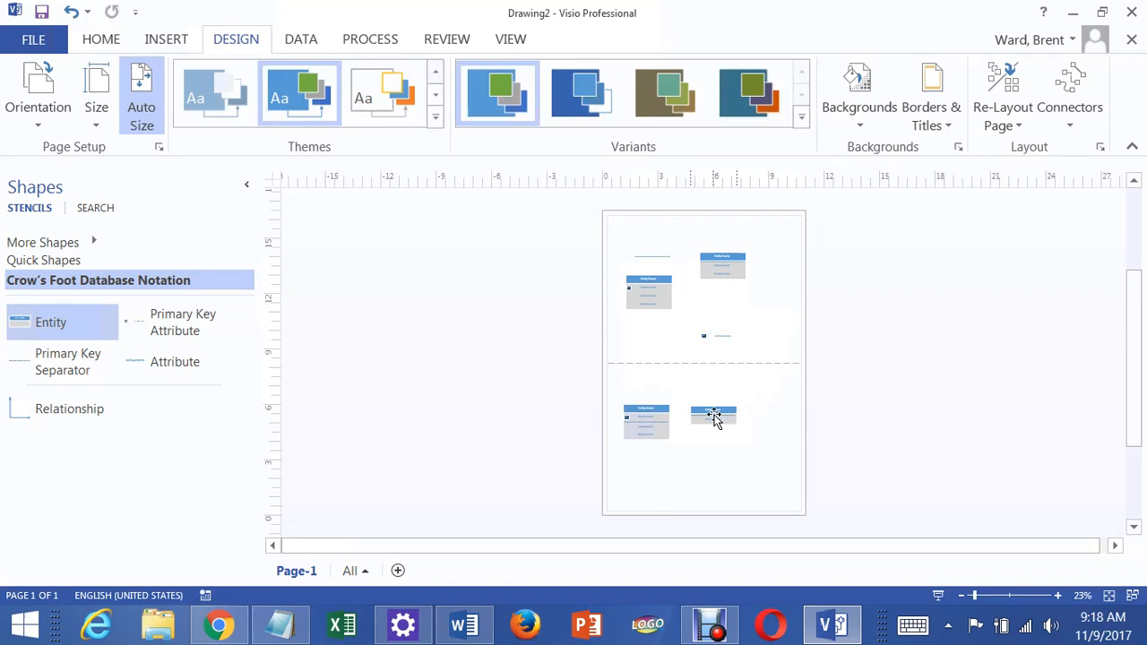
{"action": "left_click", "coordinate": [715, 417]}
{"action": "key", "text": "Delete"}
Delete the attribute rows and separator inside the remaining lower entity.
{"action": "left_click", "coordinate": [638, 416]}
{"action": "key", "text": "Delete"}
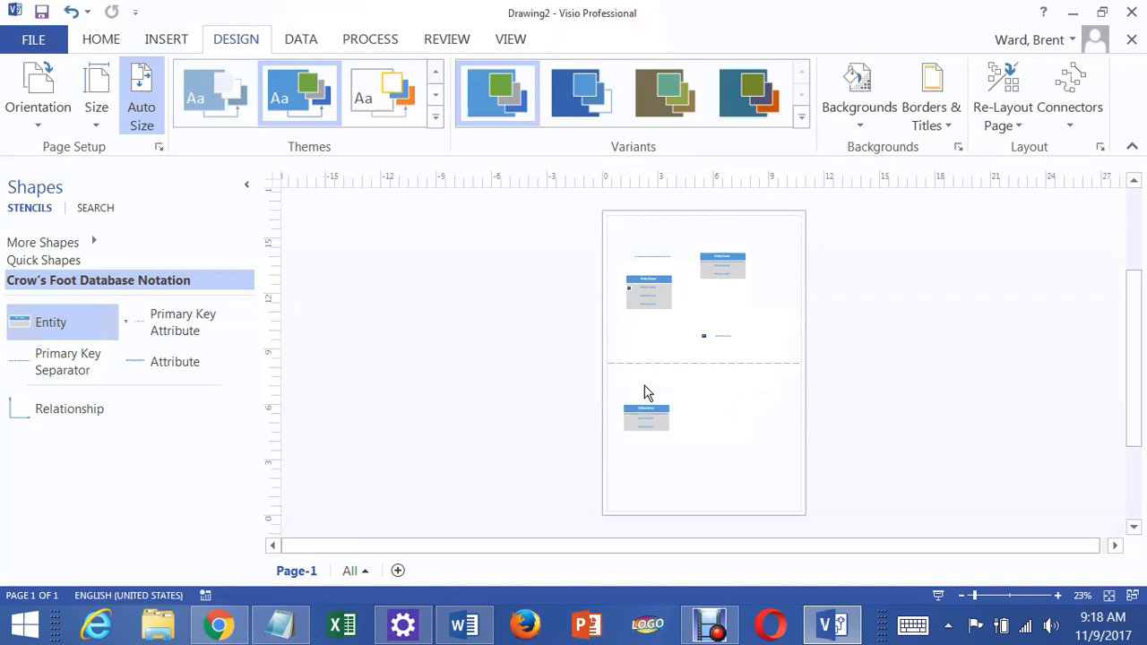
{"action": "left_click", "coordinate": [645, 414]}
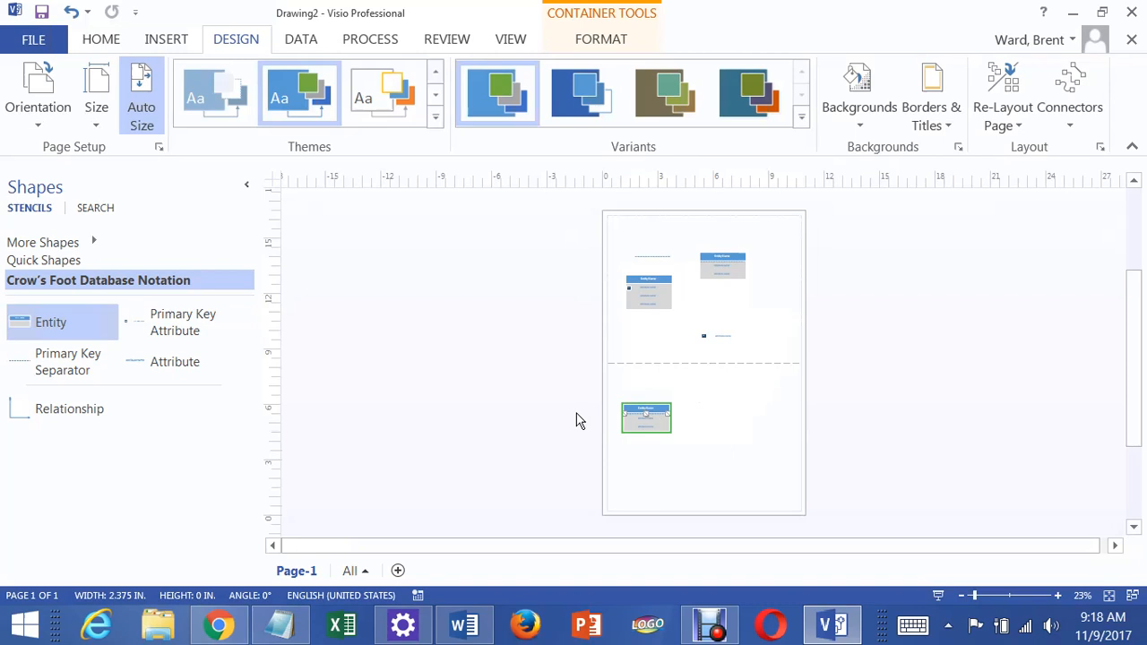
{"action": "left_click", "coordinate": [578, 421]}
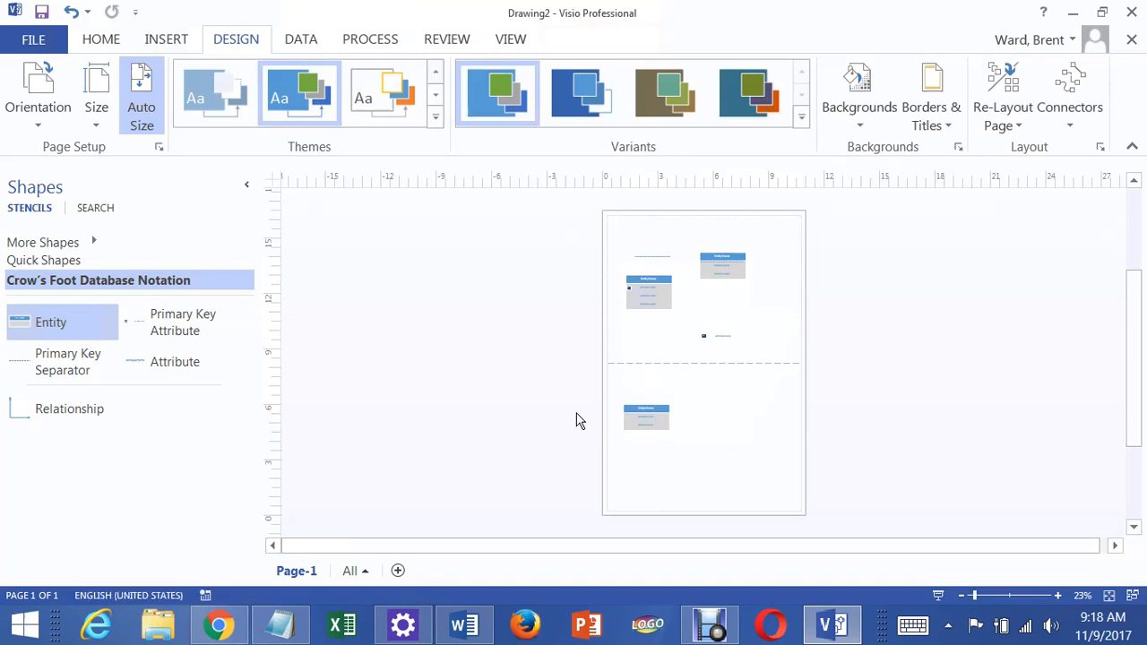
{"action": "left_click", "coordinate": [643, 417]}
{"action": "key", "text": "Delete"}
{"action": "left_click", "coordinate": [645, 415]}
{"action": "key", "text": "Delete"}
Cut the emptied entity from the lower half of the page.
{"action": "left_click", "coordinate": [1059, 599]}
{"action": "left_click", "coordinate": [1059, 599]}
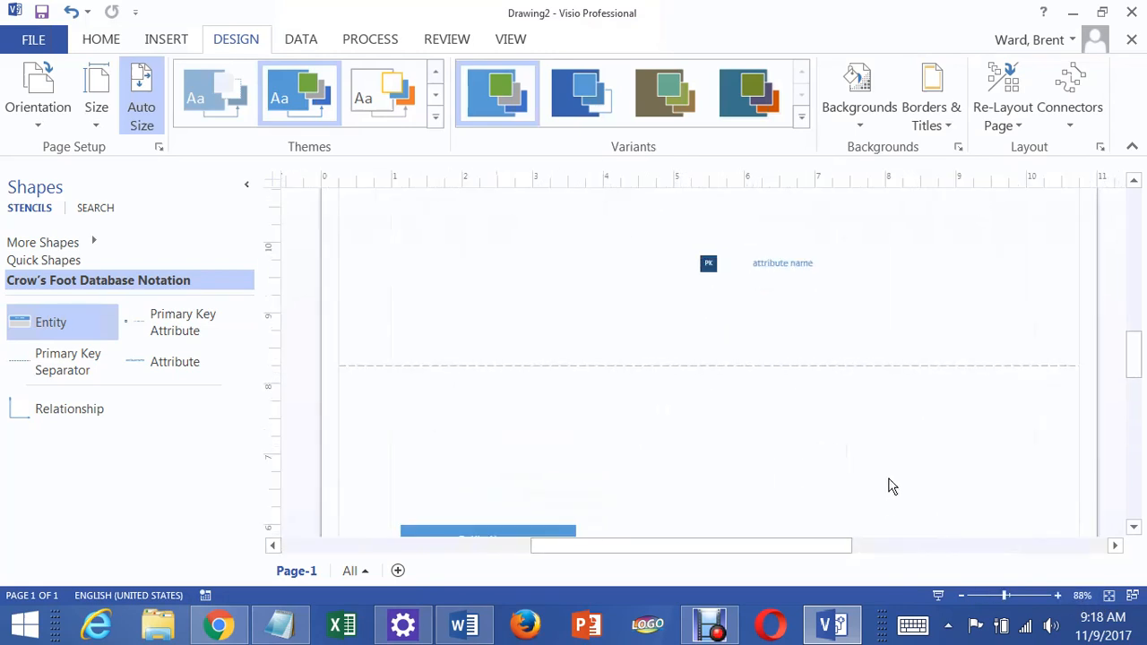
{"action": "scroll", "coordinate": [887, 479], "scroll_direction": "down", "scroll_amount": 1}
{"action": "left_click", "coordinate": [508, 493]}
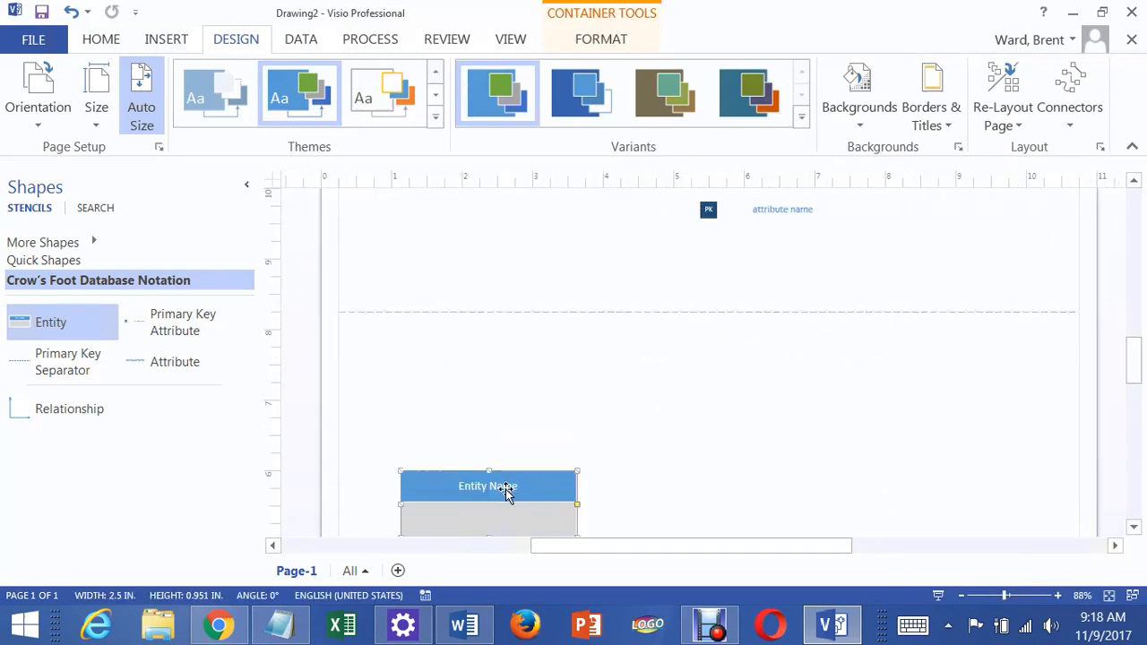
{"action": "right_click", "coordinate": [508, 493]}
{"action": "left_click", "coordinate": [628, 292]}
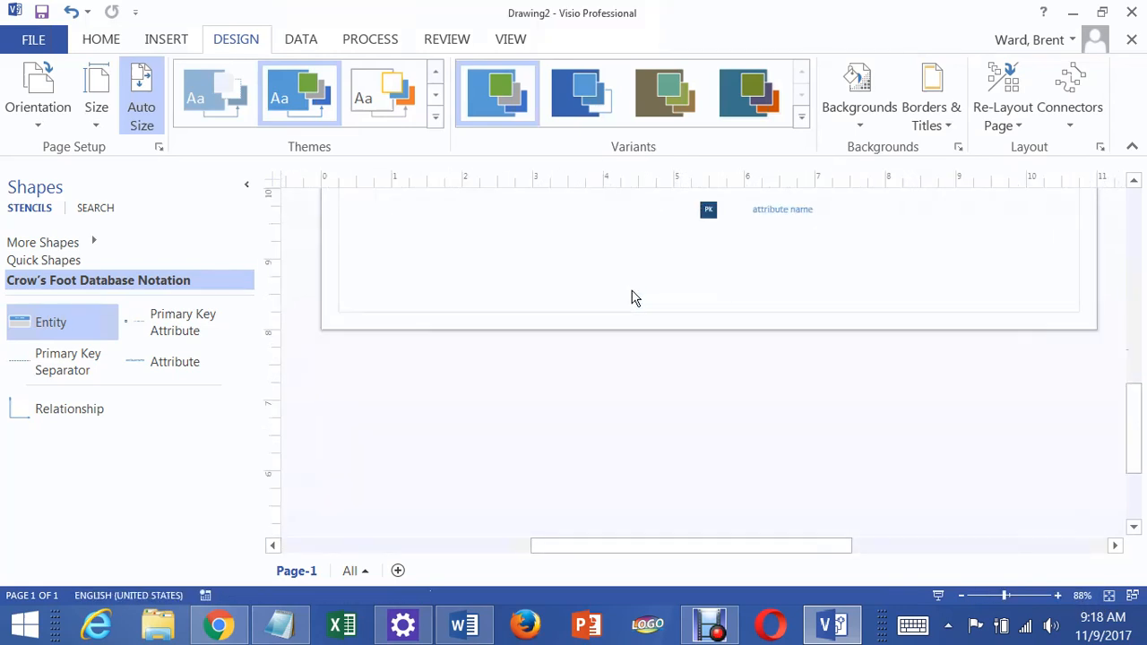
Clear the page by cutting the stray primary key attribute, both upper entities and the loose separator line.
{"action": "left_click", "coordinate": [711, 213]}
{"action": "right_click", "coordinate": [711, 213]}
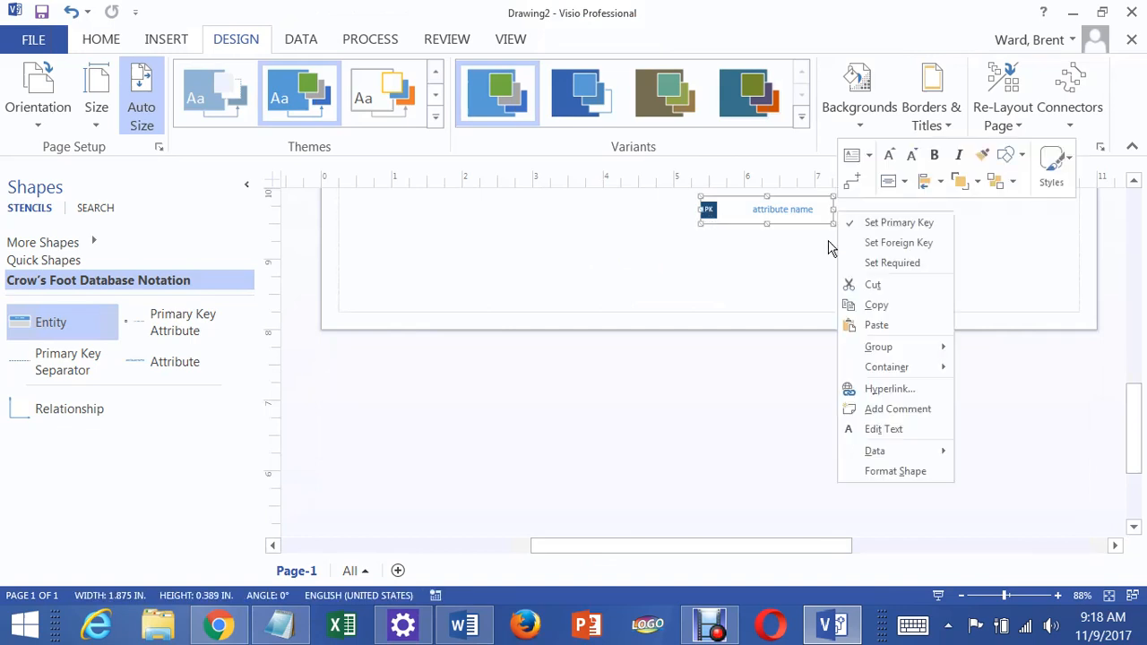
{"action": "left_click", "coordinate": [847, 285]}
{"action": "left_click_drag", "start_coordinate": [1130, 412], "coordinate": [1135, 314]}
{"action": "right_click", "coordinate": [812, 346]}
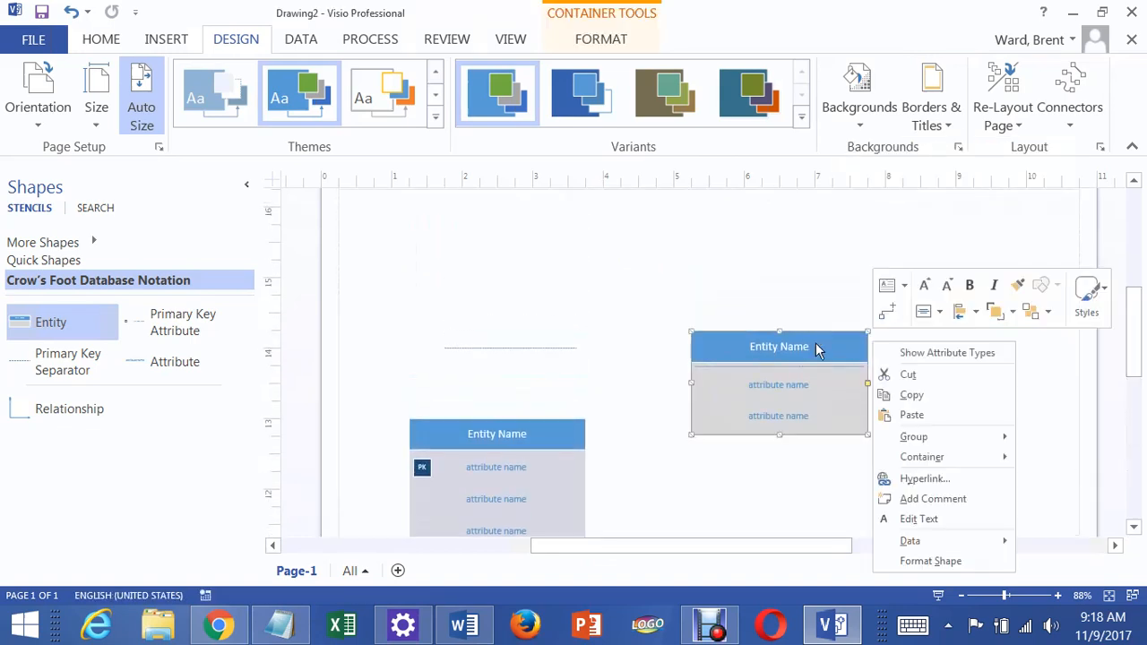
{"action": "left_click", "coordinate": [894, 377]}
{"action": "right_click", "coordinate": [498, 433]}
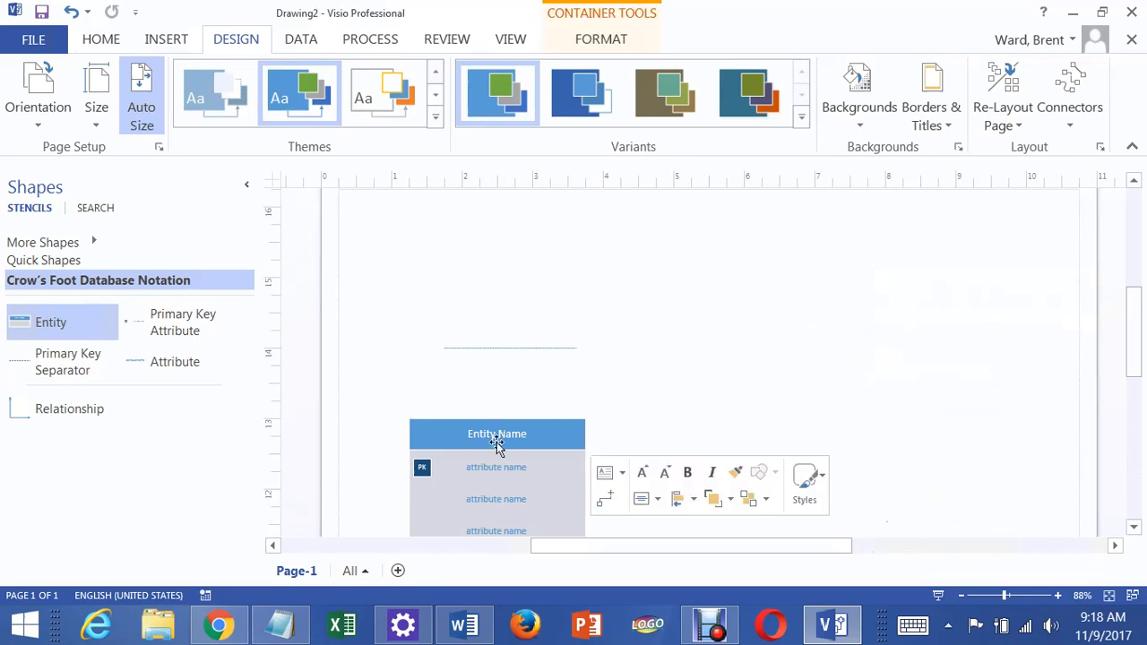
{"action": "left_click", "coordinate": [626, 244]}
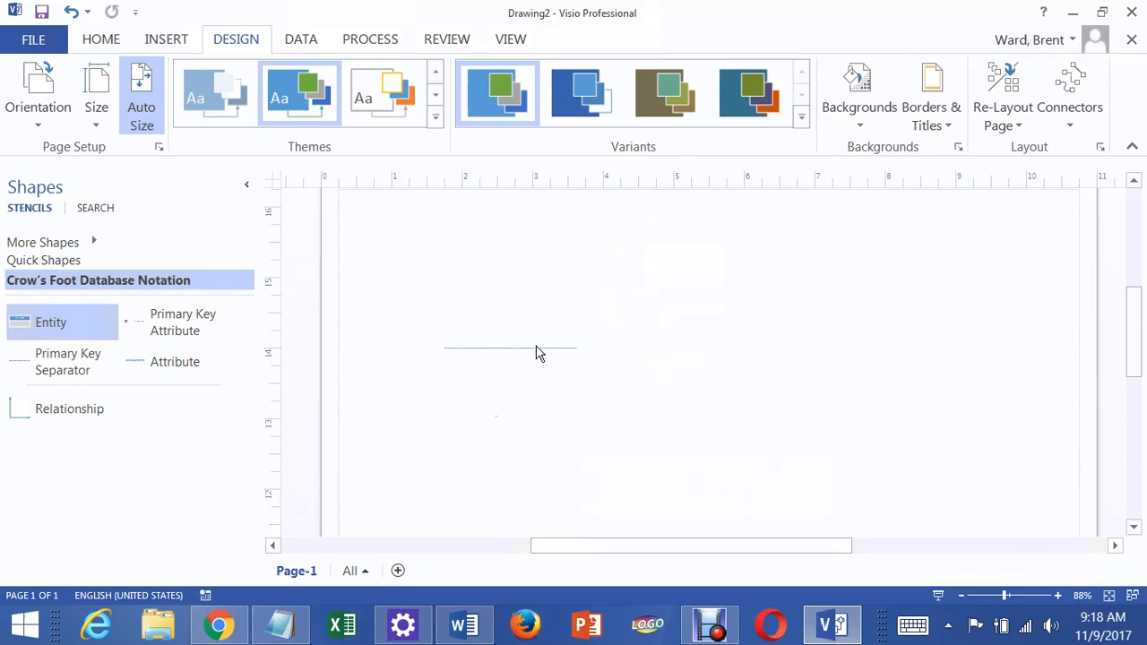
{"action": "right_click", "coordinate": [562, 348]}
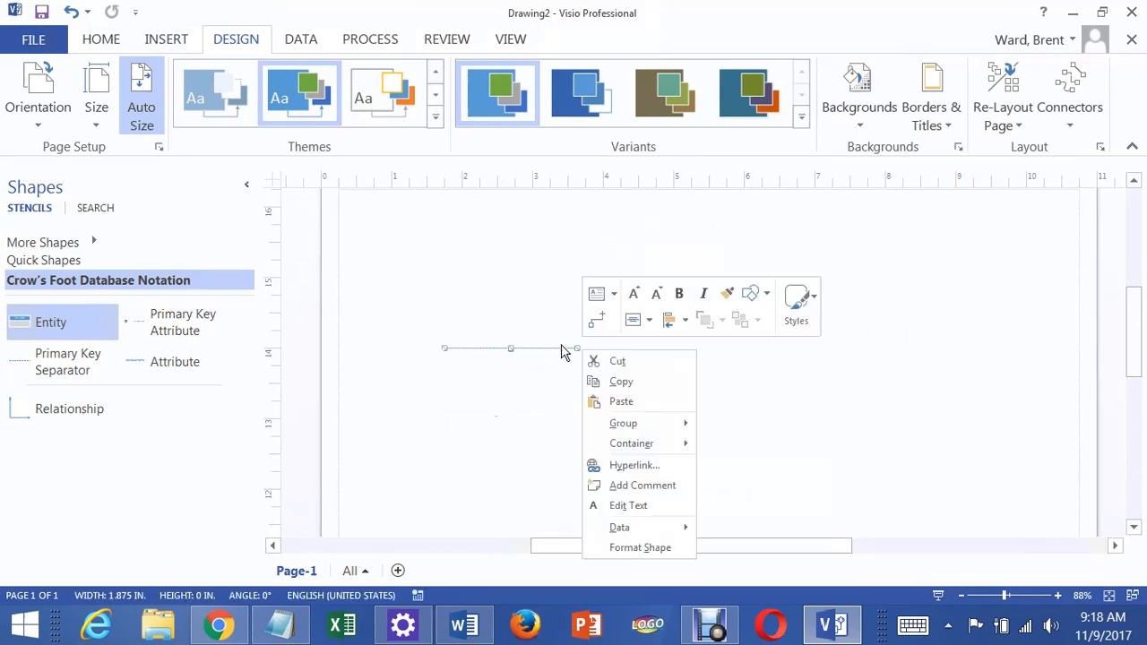
{"action": "left_click", "coordinate": [625, 363]}
Add an Entity shape near the middle of the page and name it Books.
{"action": "left_click_drag", "start_coordinate": [26, 329], "coordinate": [723, 388]}
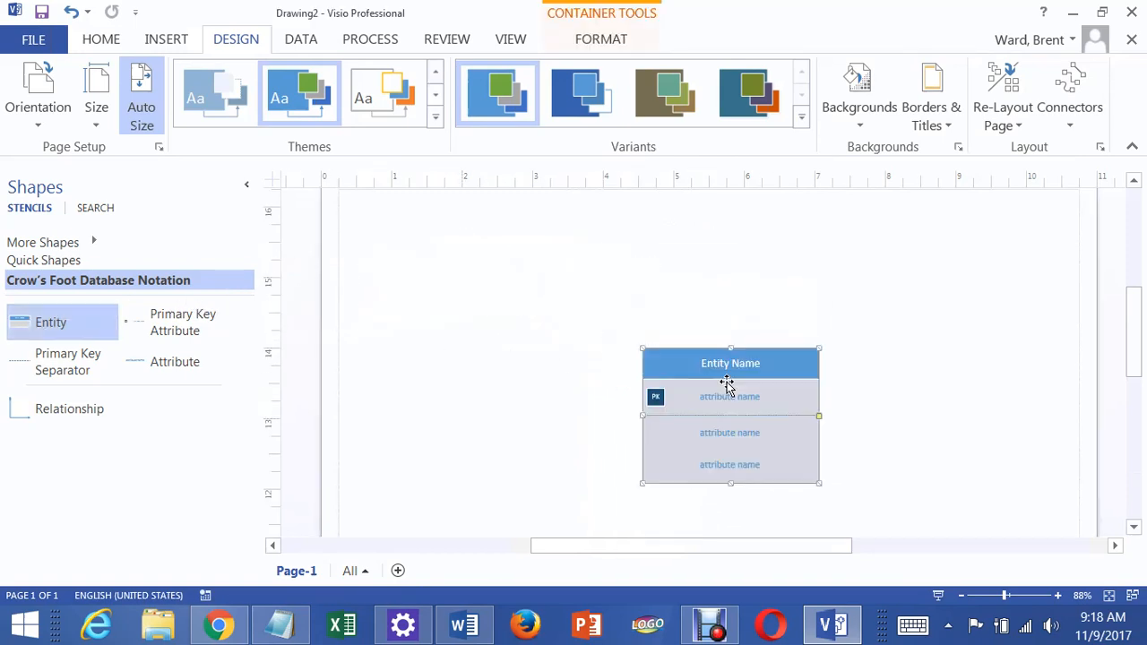
{"action": "double_click", "coordinate": [750, 366]}
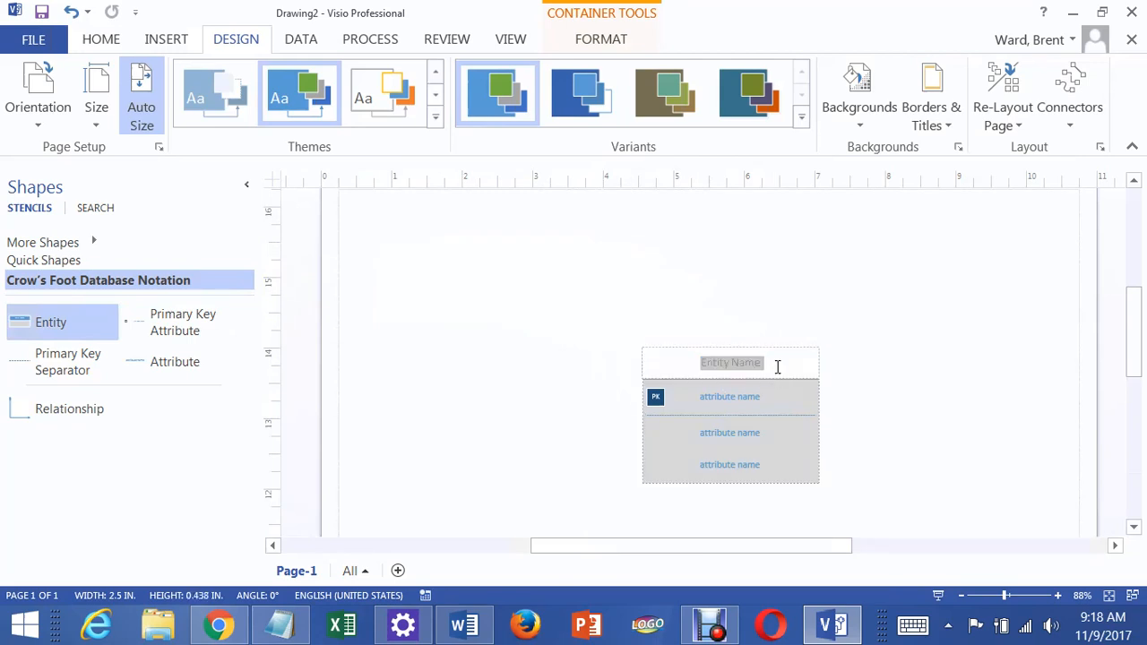
{"action": "type", "text": "Book"}
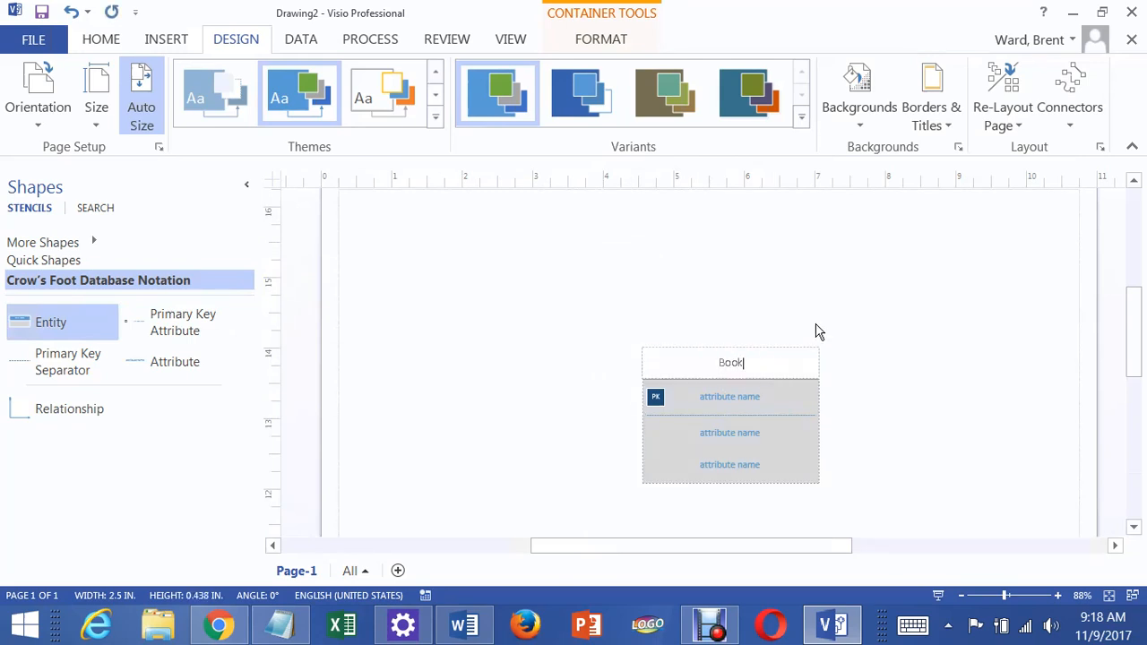
{"action": "type", "text": "s"}
{"action": "left_click", "coordinate": [964, 364]}
Name the Books entity's primary key attribute BookID.
{"action": "left_click", "coordinate": [742, 405]}
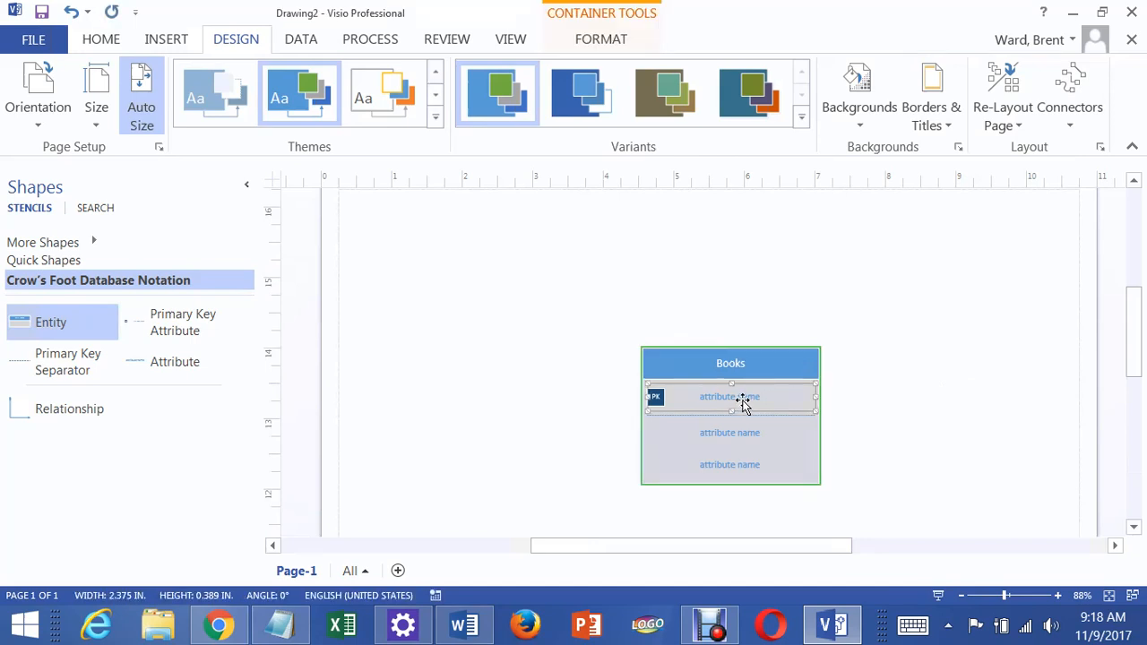
{"action": "double_click", "coordinate": [773, 395]}
{"action": "type", "text": "BookID"}
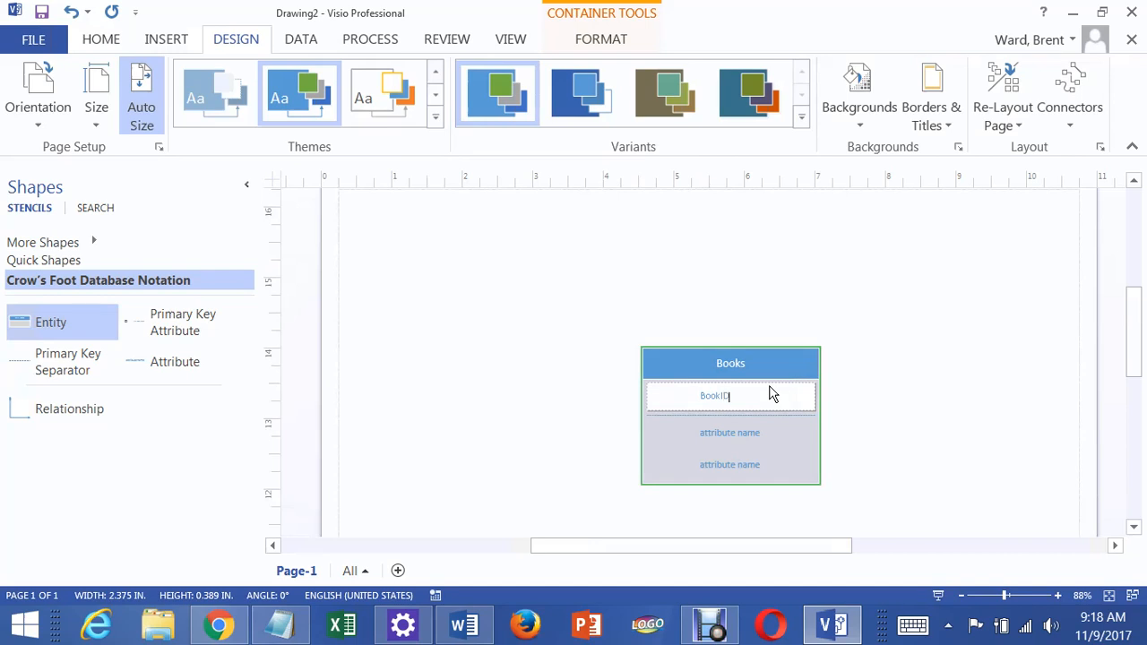
{"action": "left_click", "coordinate": [867, 404]}
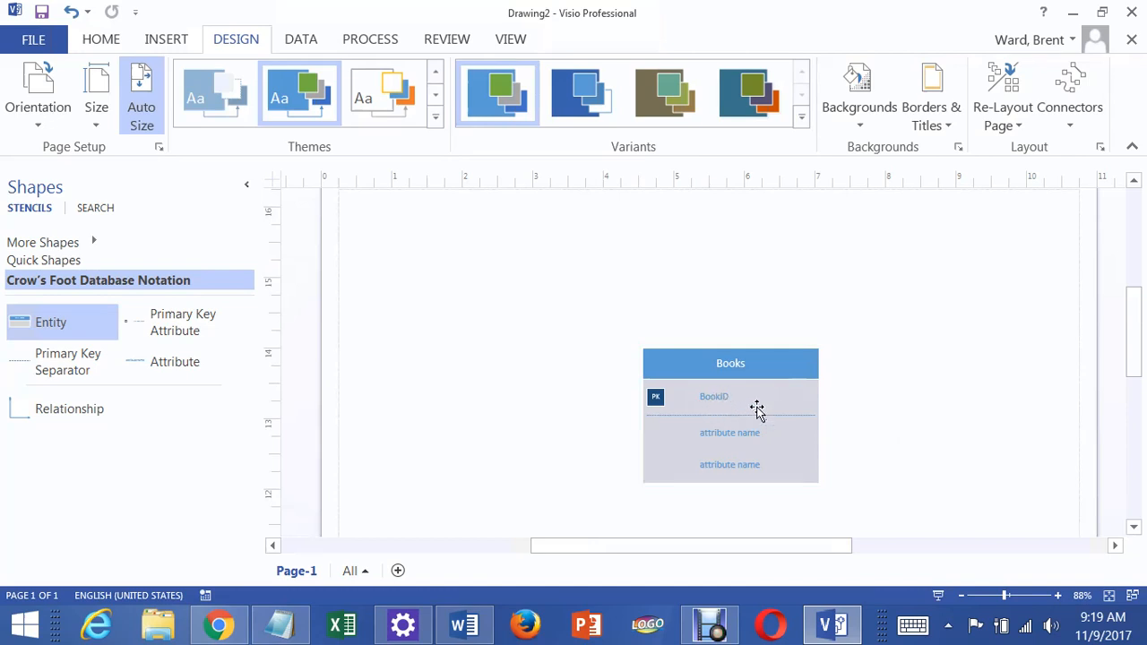
Move the Books entity down and add a second Entity shape at its upper left named Customer.
{"action": "left_click_drag", "start_coordinate": [740, 354], "coordinate": [708, 418]}
{"action": "left_click_drag", "start_coordinate": [39, 320], "coordinate": [495, 279]}
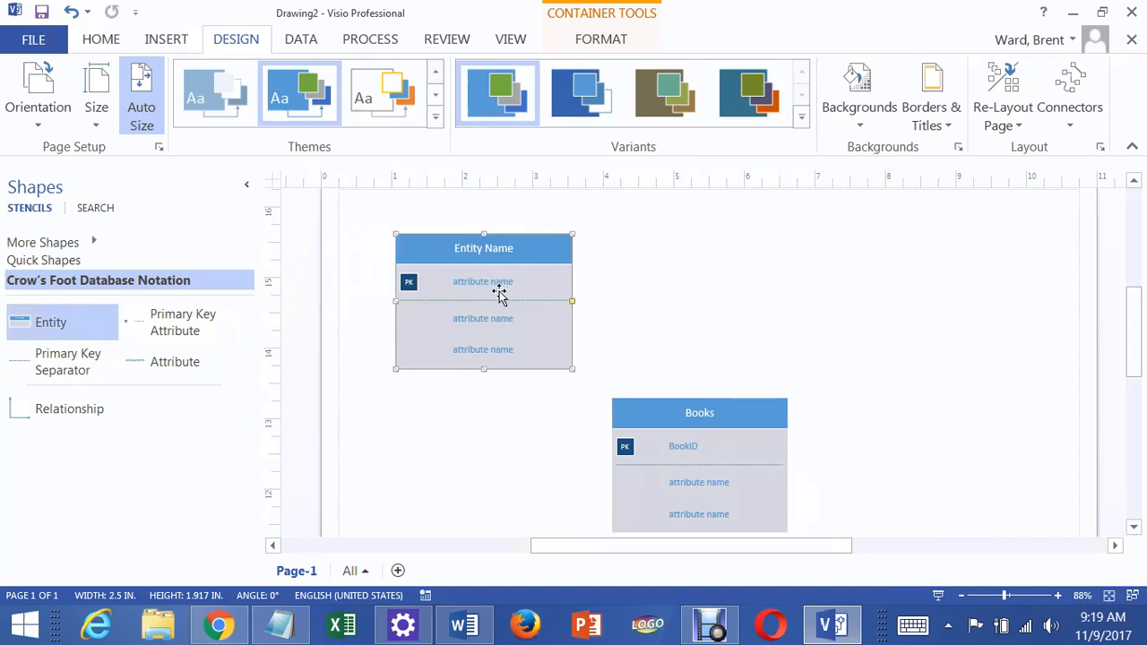
{"action": "double_click", "coordinate": [494, 252]}
{"action": "type", "text": "C"}
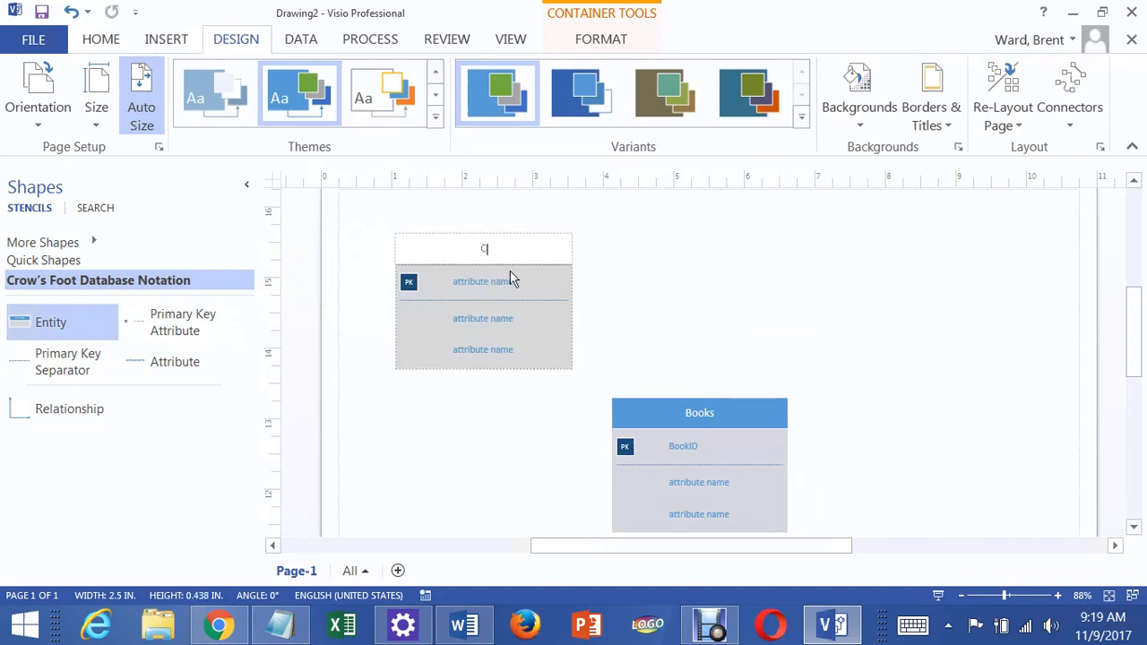
{"action": "type", "text": "ustomer"}
{"action": "left_click", "coordinate": [672, 284]}
Name the Customer entity's primary key attribute CustomerID.
{"action": "left_click", "coordinate": [509, 280]}
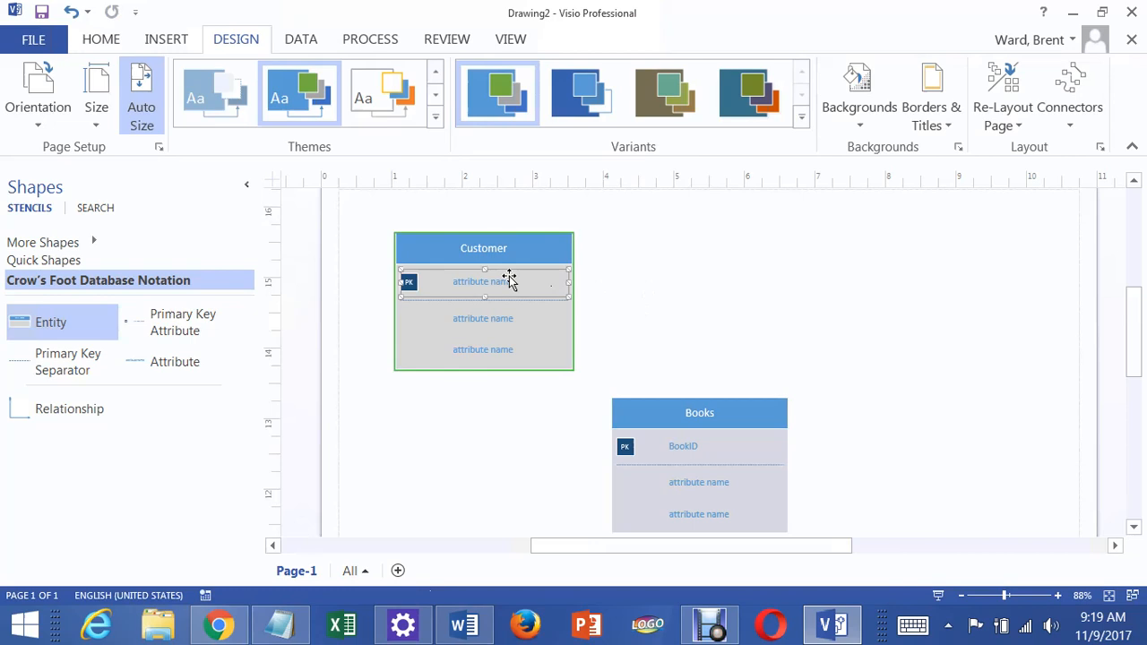
{"action": "double_click", "coordinate": [509, 279]}
{"action": "type", "text": "Cus"}
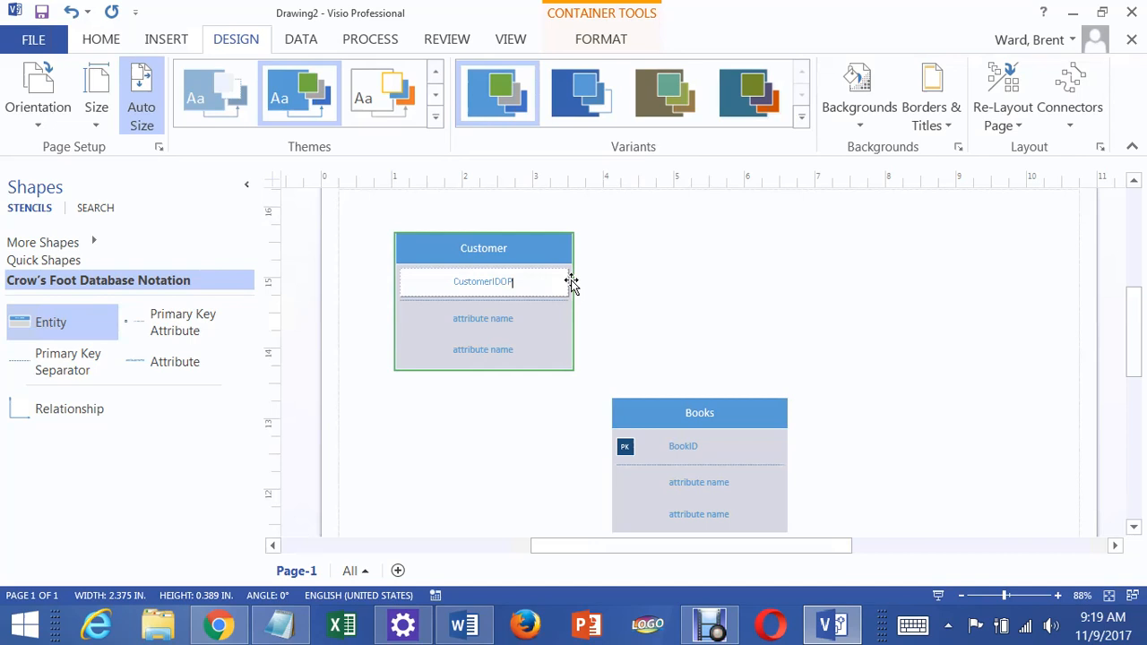
{"action": "type", "text": "tomerIDD"}
{"action": "key", "text": "BackSpace"}
{"action": "key", "text": "Escape"}
{"action": "double_click", "coordinate": [475, 285]}
{"action": "left_click", "coordinate": [517, 284]}
{"action": "left_click", "coordinate": [807, 280]}
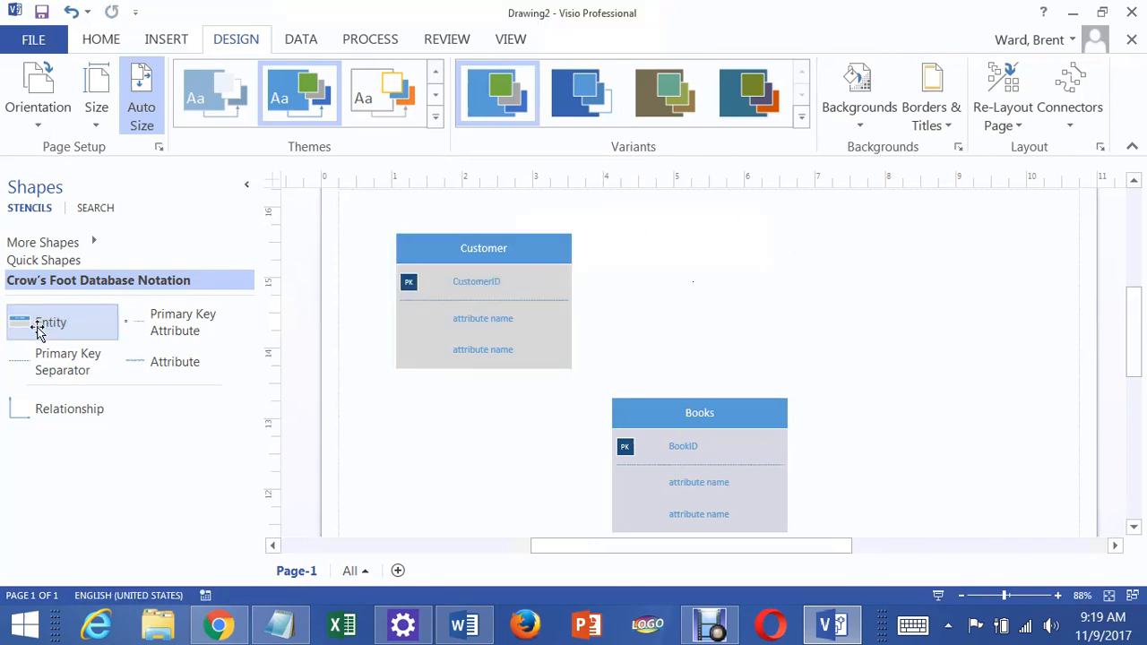
Add a third Entity shape overlapping the lower part of the Customer entity.
{"action": "left_click_drag", "start_coordinate": [30, 328], "coordinate": [444, 363]}
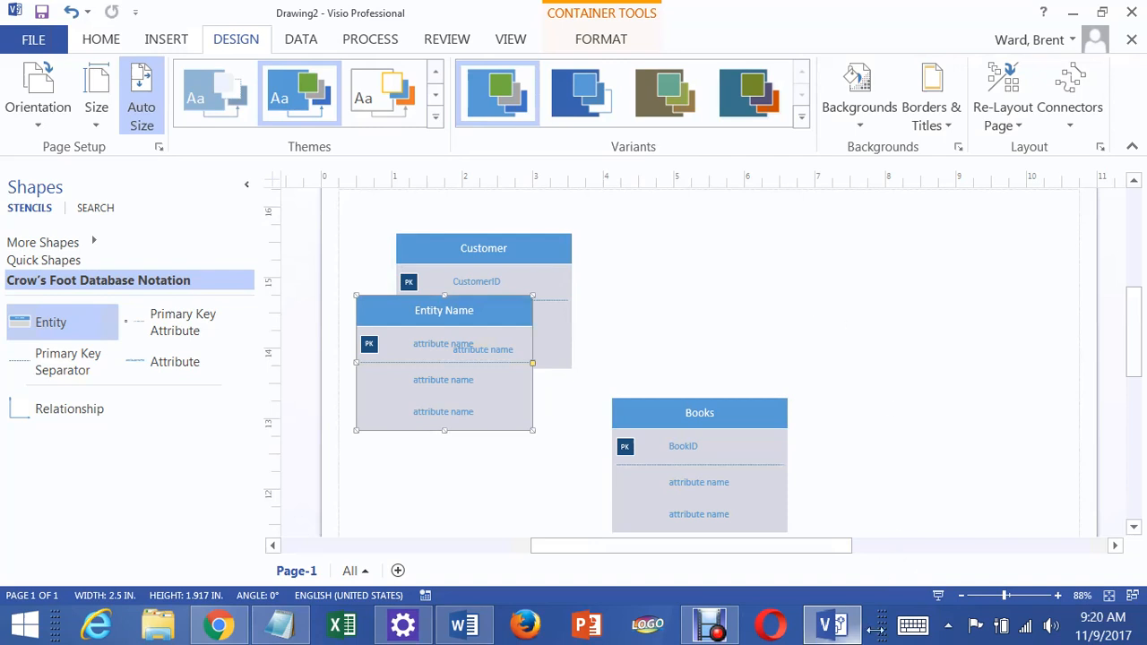
{"action": "left_click", "coordinate": [838, 632]}
{"action": "right_click", "coordinate": [838, 632]}
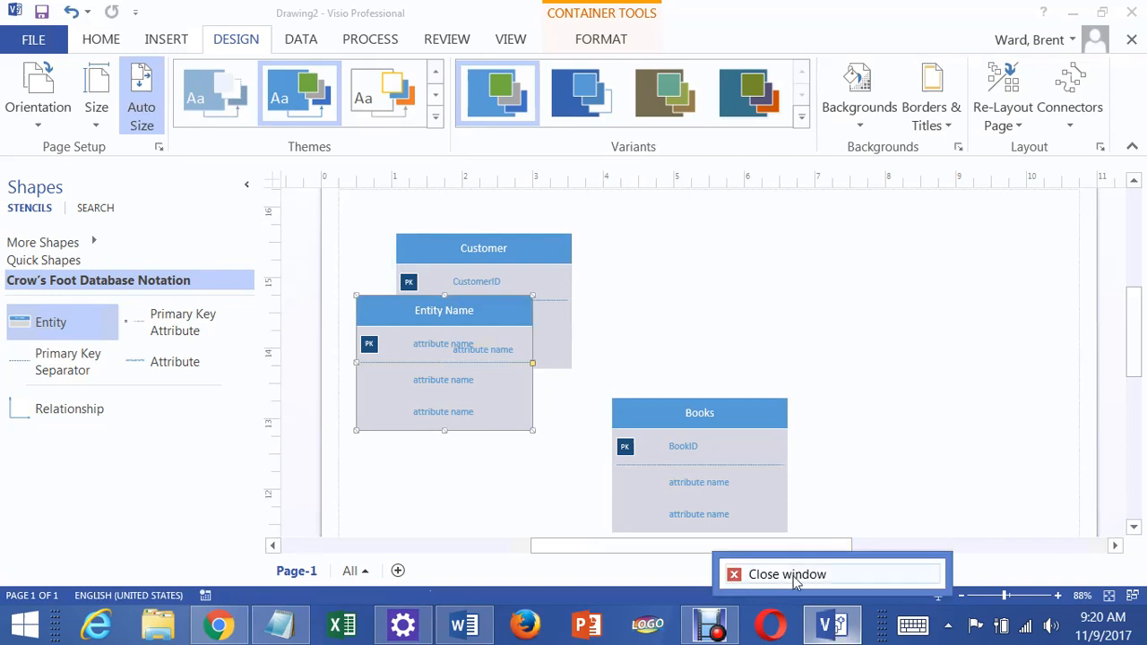
{"action": "left_click", "coordinate": [877, 354]}
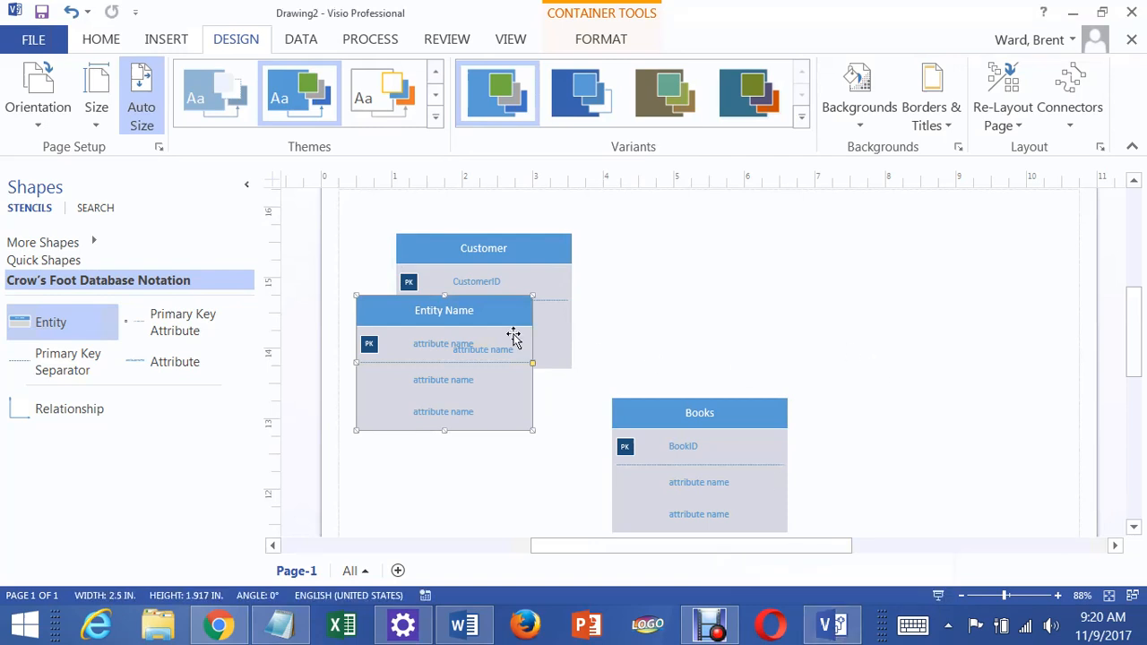
Move the new entity to the page's upper right, beyond Customer, and name it Publisher.
{"action": "left_click_drag", "start_coordinate": [494, 312], "coordinate": [836, 232]}
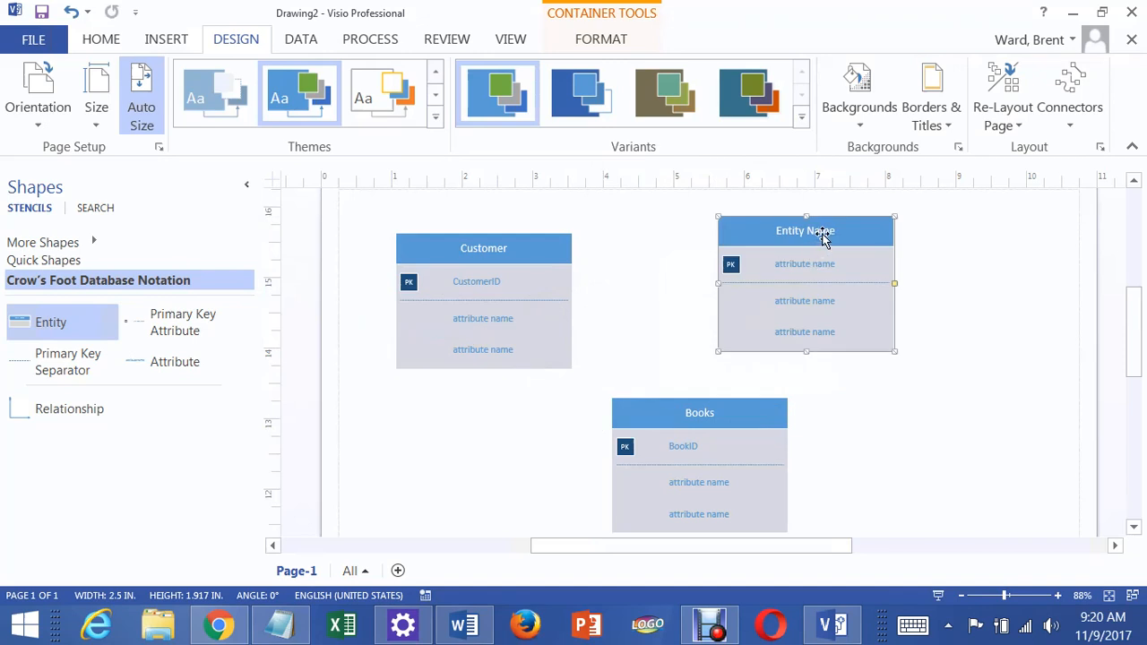
{"action": "double_click", "coordinate": [826, 232]}
{"action": "type", "text": "Publ"}
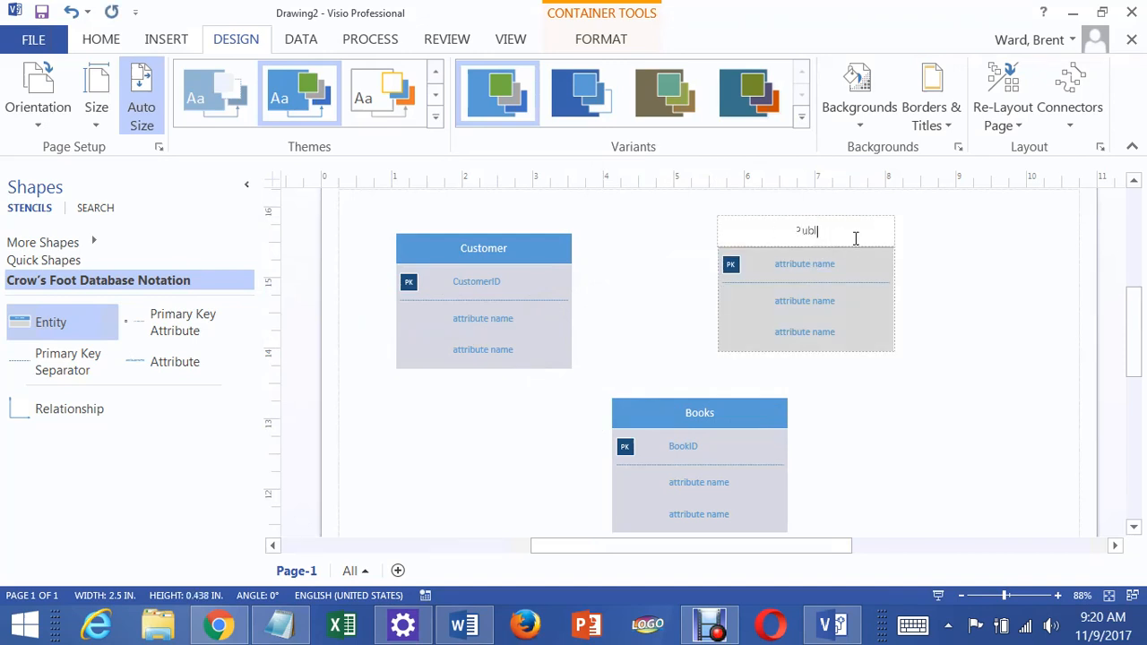
{"action": "type", "text": "isher"}
{"action": "left_click", "coordinate": [1034, 236]}
Name the Publisher entity's primary key attribute PublisherID.
{"action": "left_click", "coordinate": [827, 266]}
{"action": "type", "text": "Publishe"}
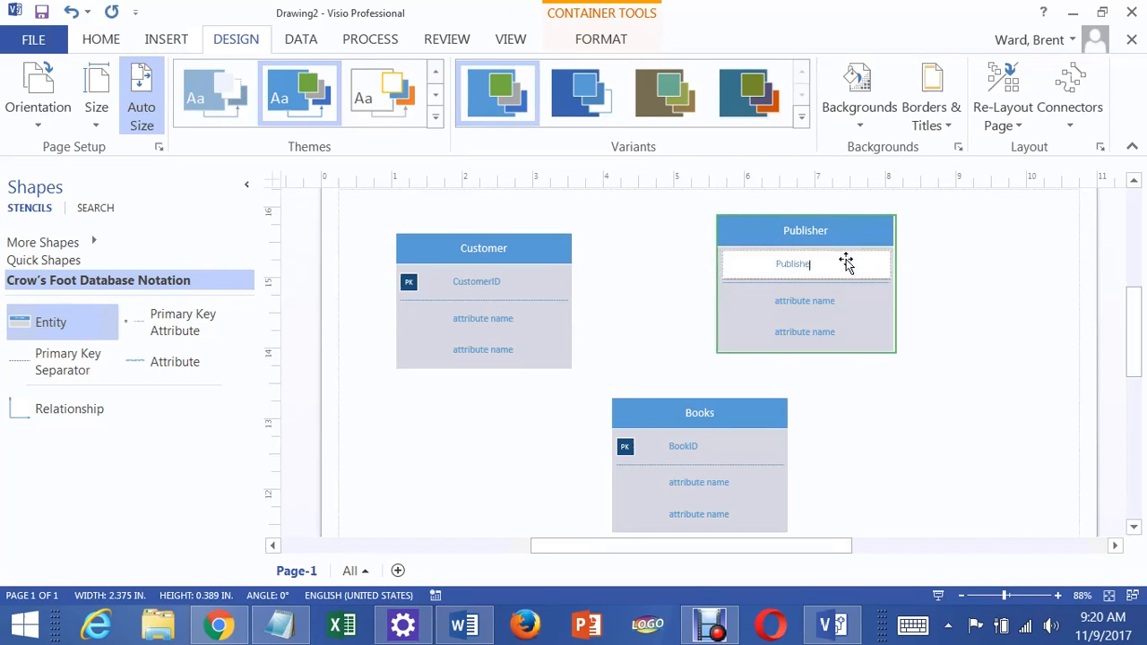
{"action": "type", "text": "rID"}
{"action": "left_click", "coordinate": [964, 299]}
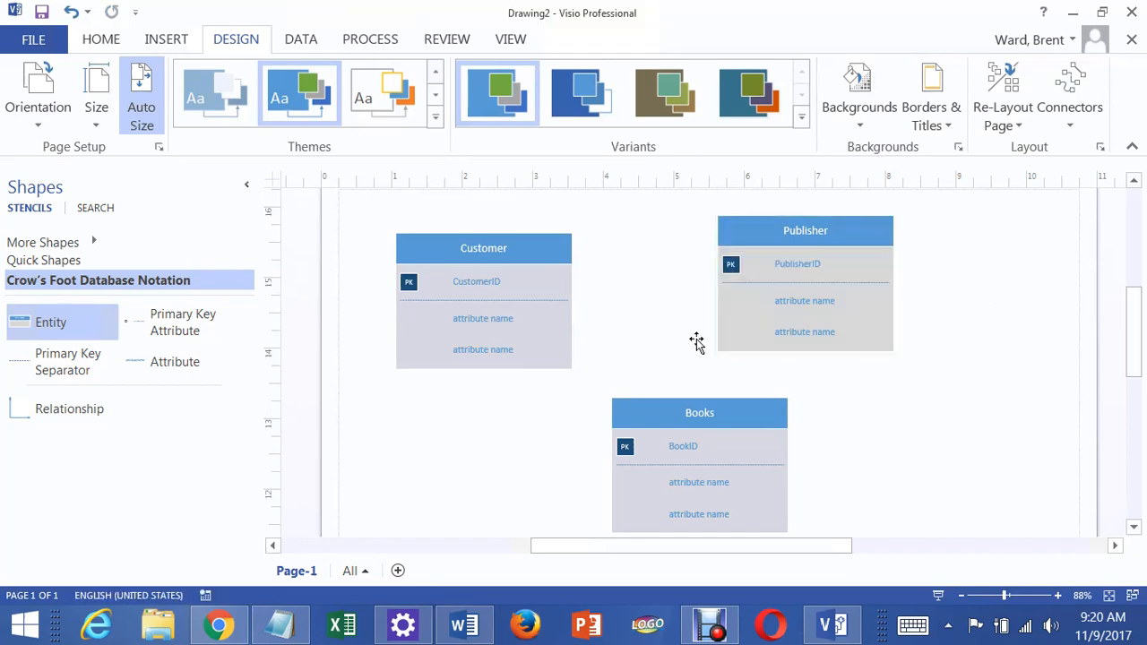
Add an Entity shape to the right of Books and name it Author.
{"action": "left_click_drag", "start_coordinate": [45, 322], "coordinate": [481, 384]}
{"action": "left_click_drag", "start_coordinate": [716, 444], "coordinate": [924, 439]}
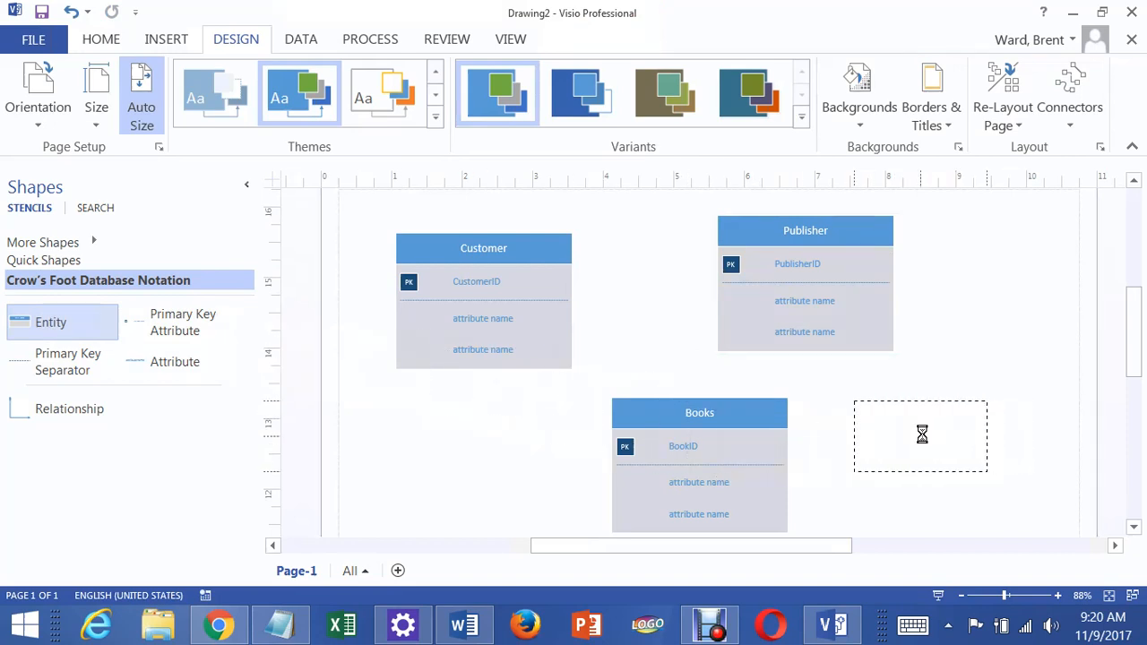
{"action": "double_click", "coordinate": [942, 416]}
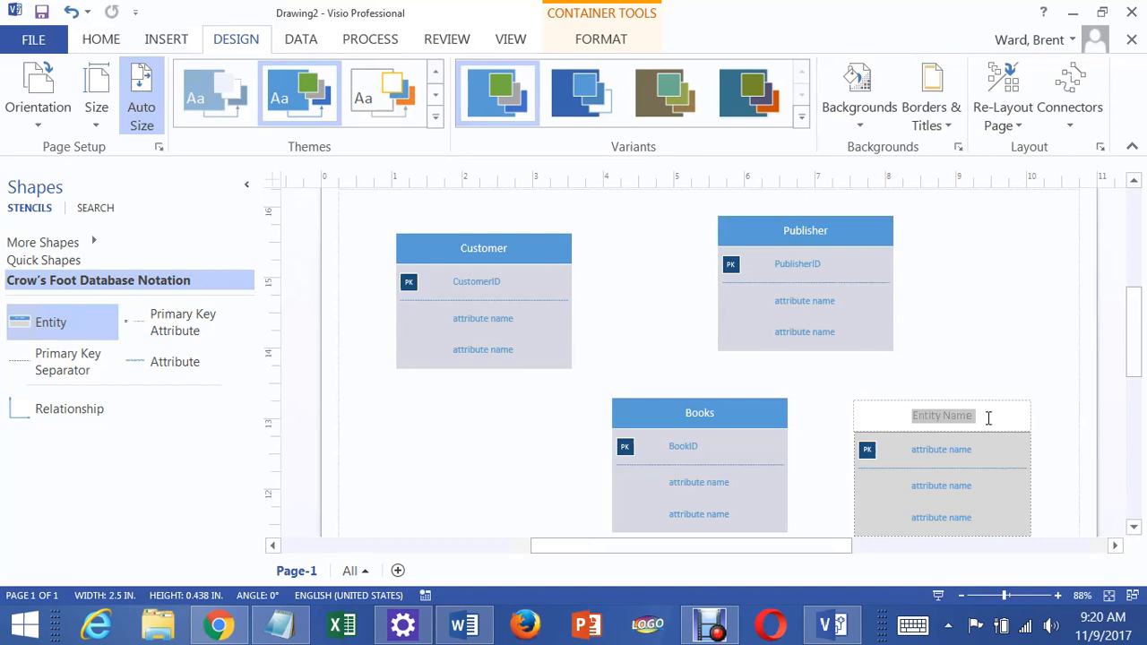
{"action": "type", "text": "Author"}
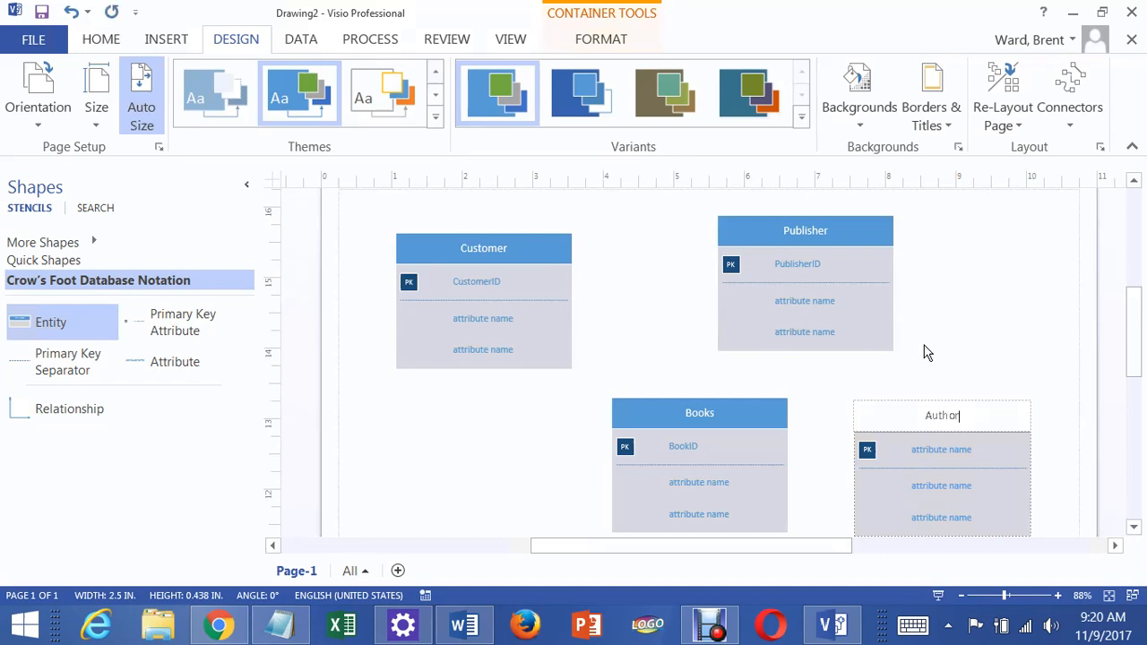
Name the Author entity's primary key attribute AuthorID.
{"action": "left_click", "coordinate": [953, 449]}
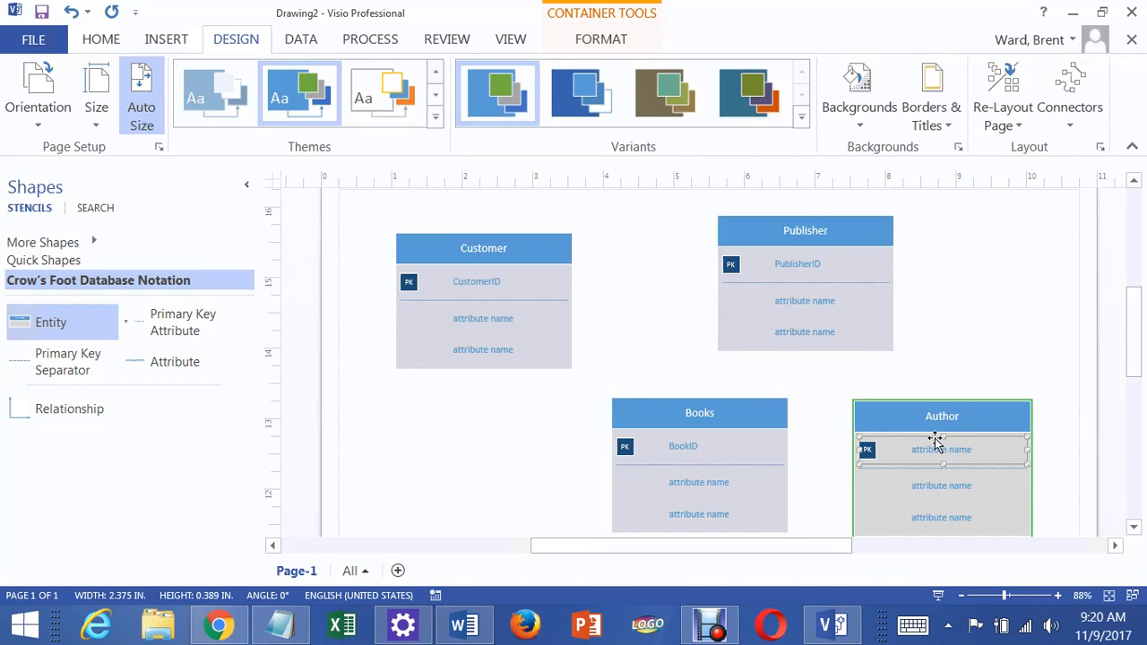
{"action": "type", "text": "Auth"}
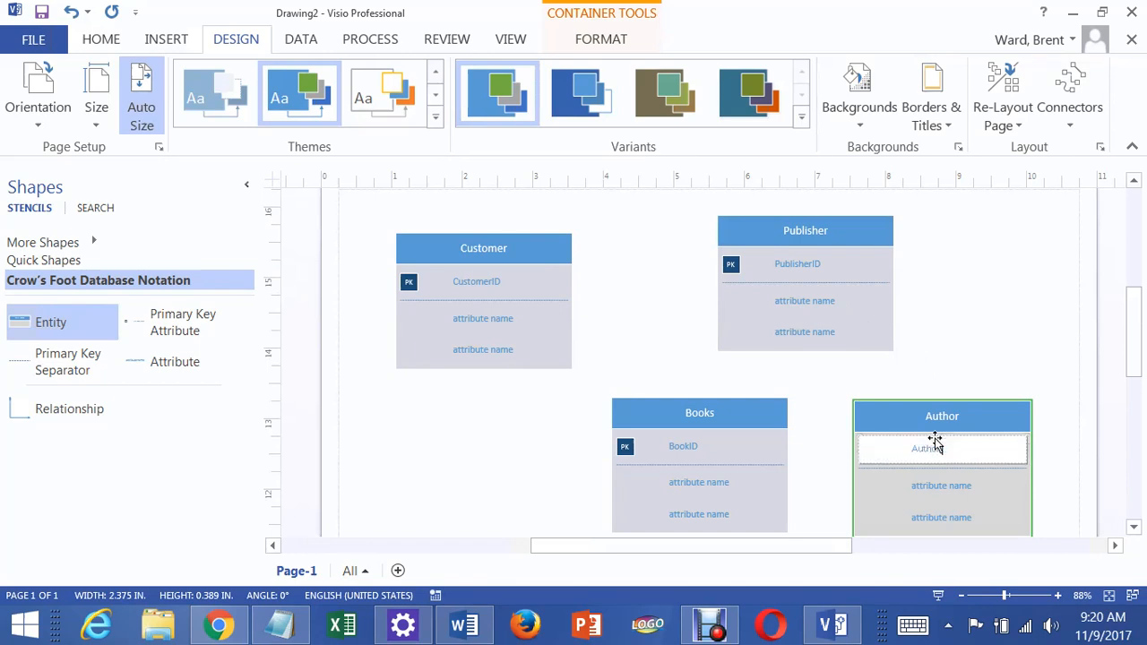
{"action": "left_click", "coordinate": [1015, 339]}
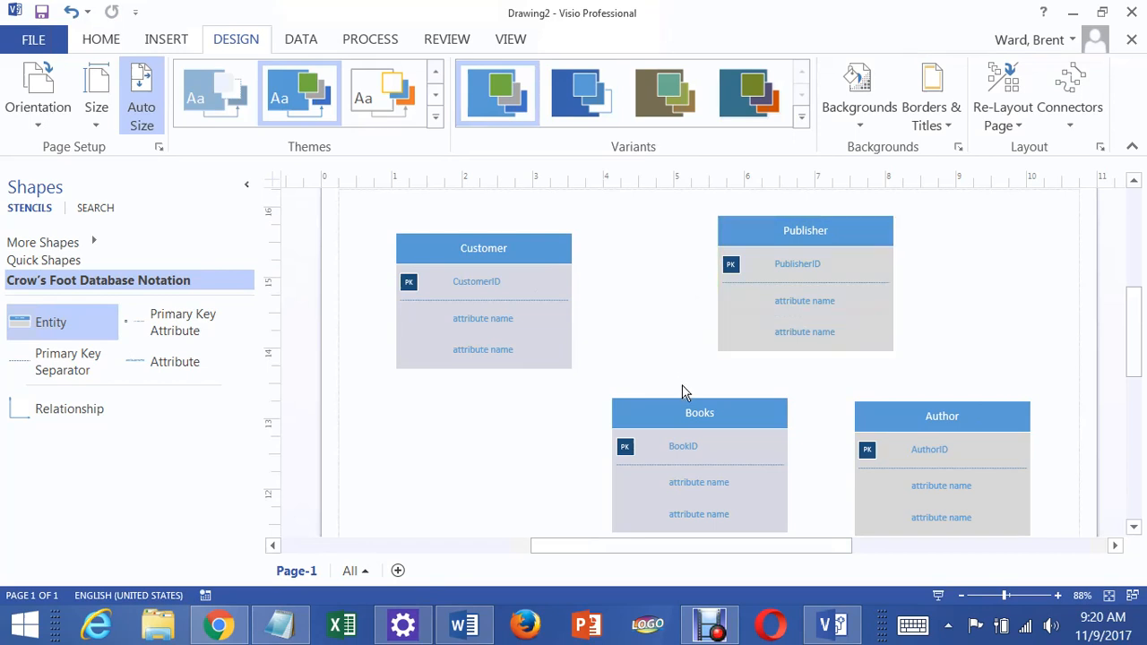
Move the Customer entity slightly up and left, and add a new Entity shape below it, beside Books.
{"action": "left_click_drag", "start_coordinate": [480, 235], "coordinate": [157, 292]}
{"action": "left_click_drag", "start_coordinate": [51, 320], "coordinate": [453, 429]}
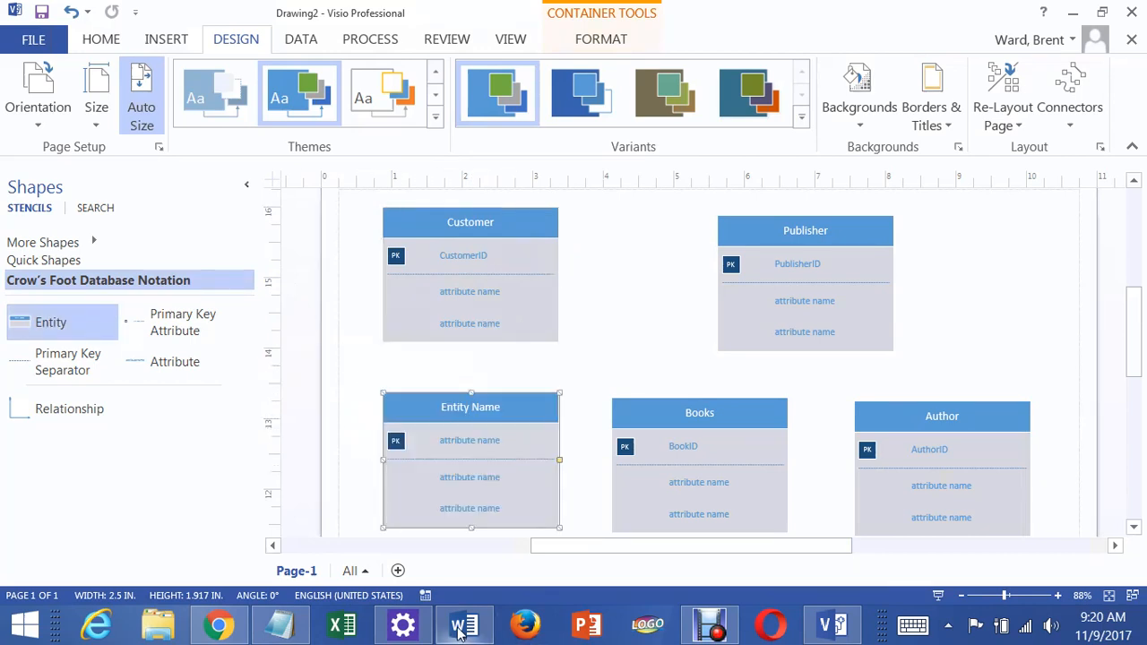
Try to view the lab instructions in Word and close the unresponsive program.
{"action": "left_click", "coordinate": [463, 624]}
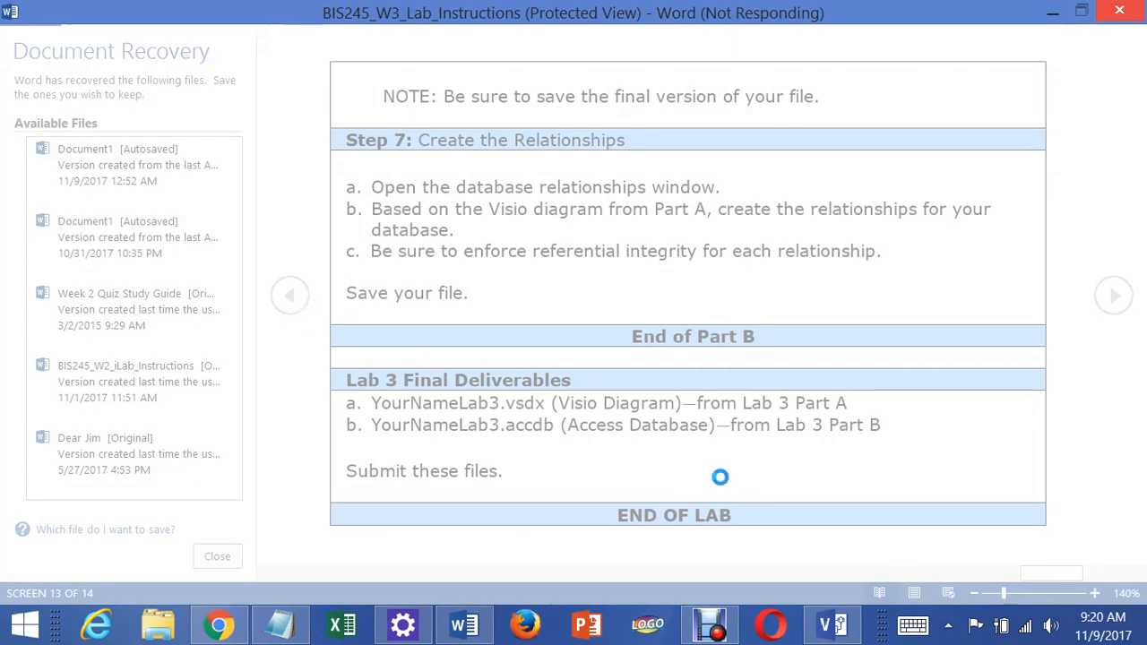
{"action": "left_click", "coordinate": [475, 636]}
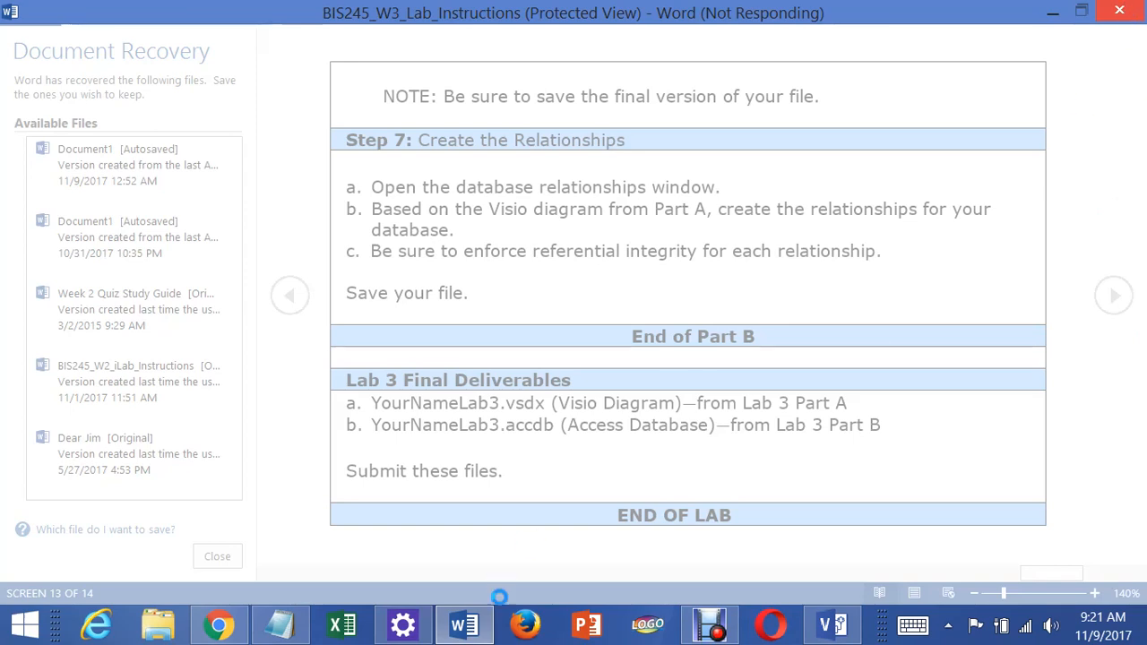
{"action": "left_click", "coordinate": [476, 638]}
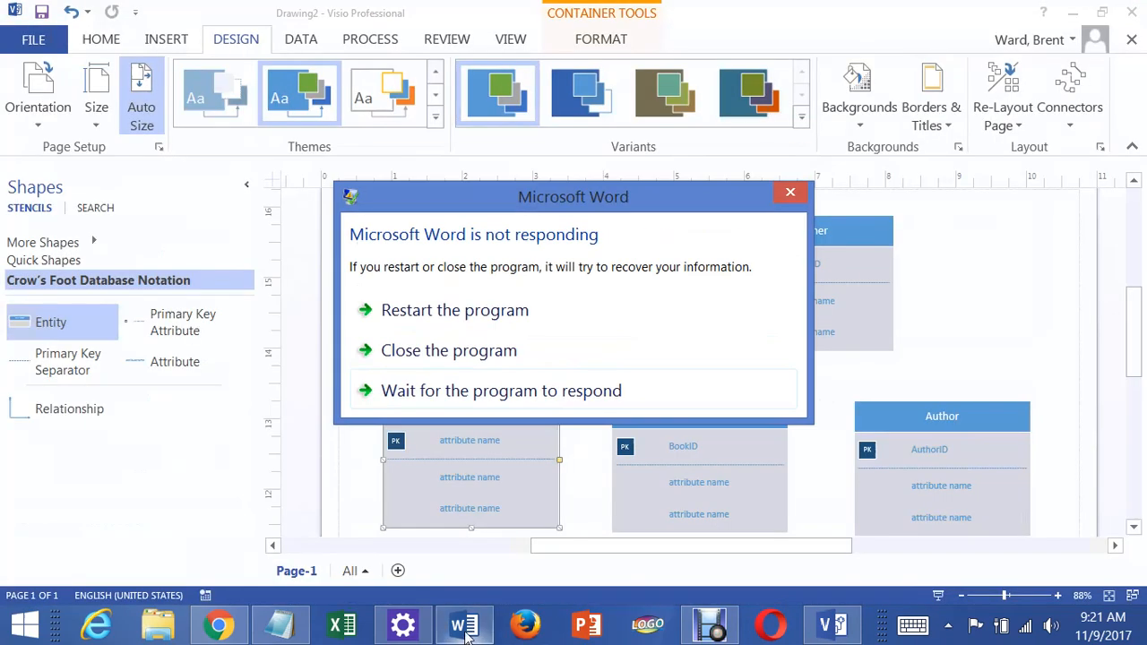
{"action": "left_click", "coordinate": [453, 352]}
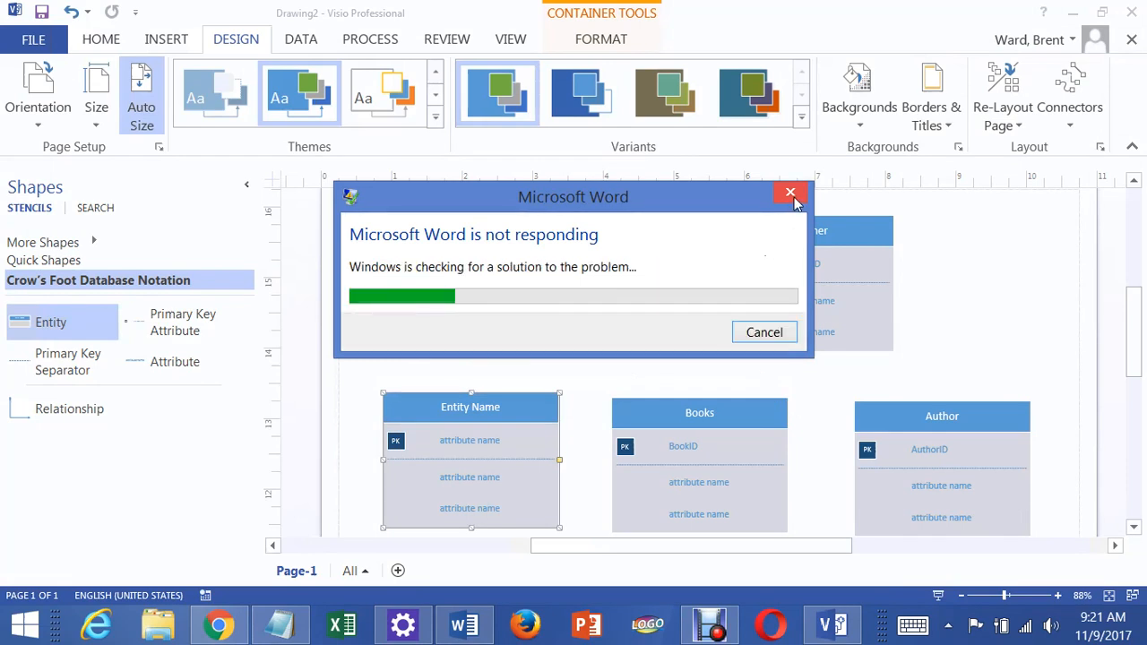
{"action": "left_click_drag", "start_coordinate": [690, 207], "coordinate": [2, 387]}
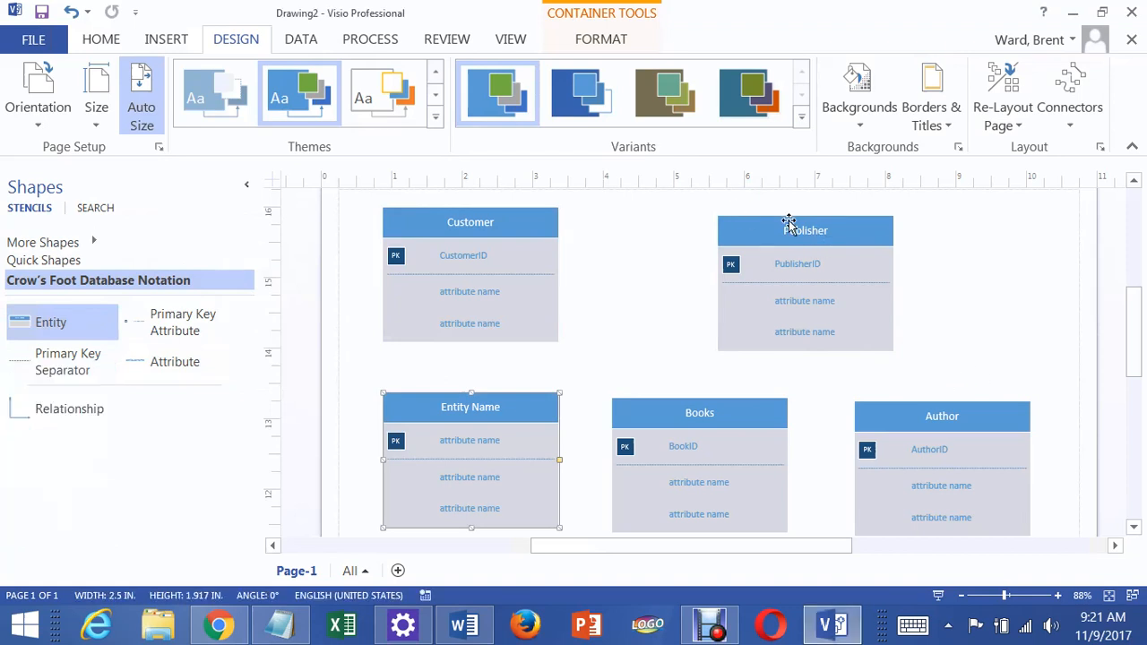
Move the Publisher entity left, closer to Customer, and shift the Author entity slightly right.
{"action": "left_click_drag", "start_coordinate": [801, 232], "coordinate": [721, 225]}
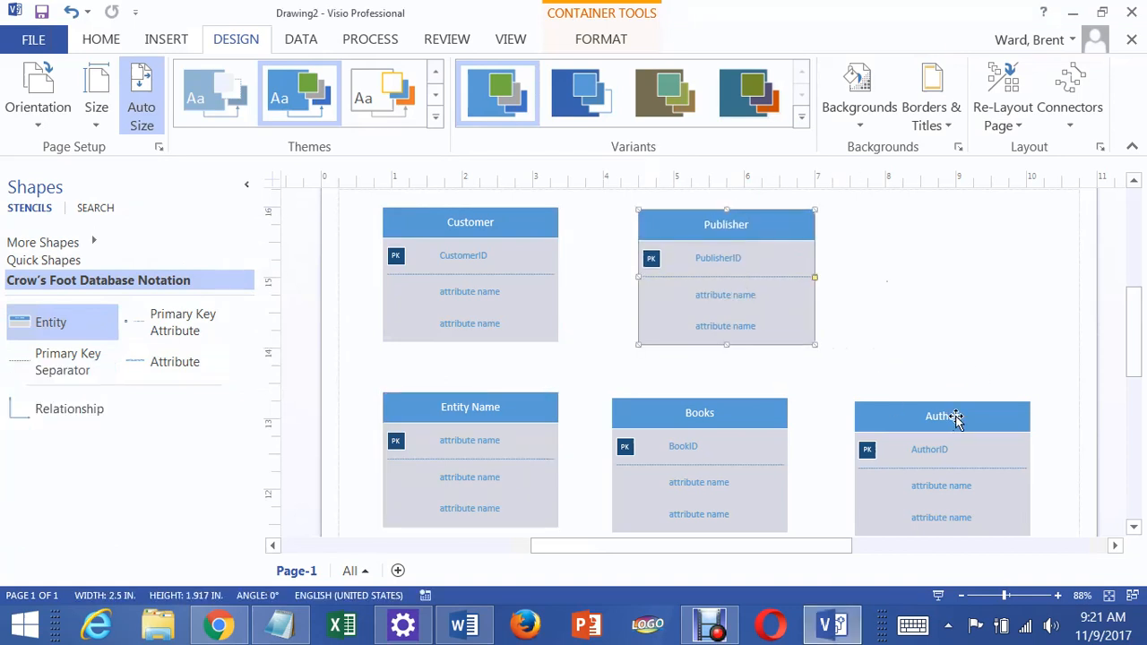
{"action": "mouse_move", "coordinate": [959, 419]}
{"action": "left_mouse_down"}
{"action": "mouse_move", "coordinate": [969, 411]}
{"action": "mouse_move", "coordinate": [980, 420]}
{"action": "left_mouse_up"}
Name the unnamed entity below Customer Order and its primary key attribute OrderID.
{"action": "left_click", "coordinate": [507, 410]}
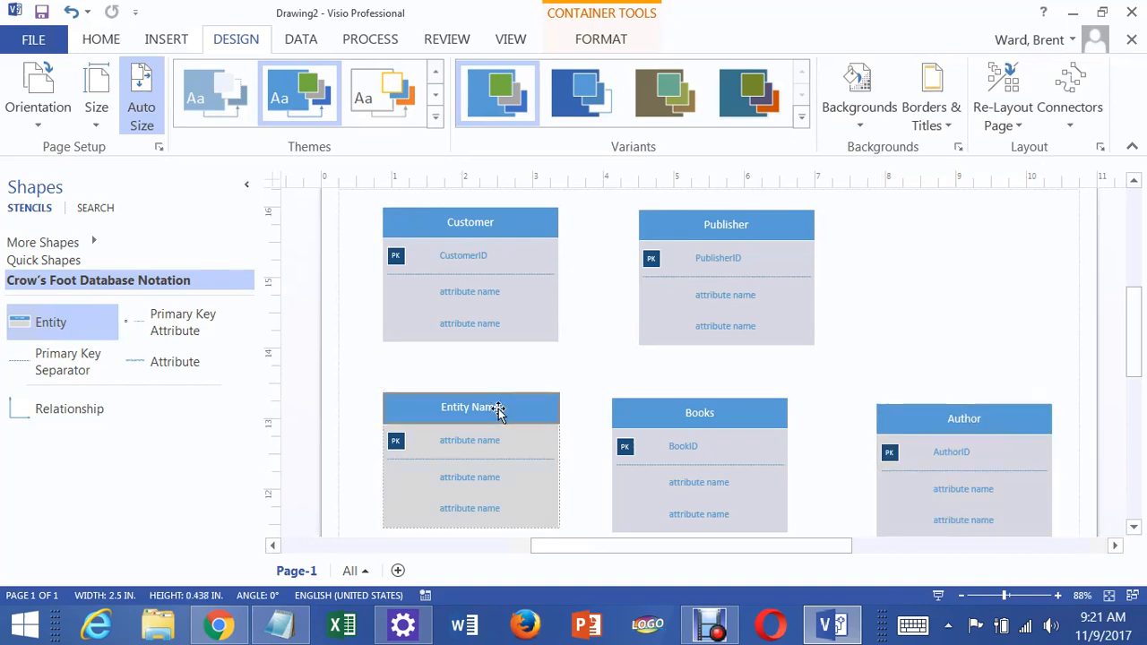
{"action": "double_click", "coordinate": [490, 407]}
{"action": "type", "text": "Order"}
{"action": "left_click", "coordinate": [545, 403]}
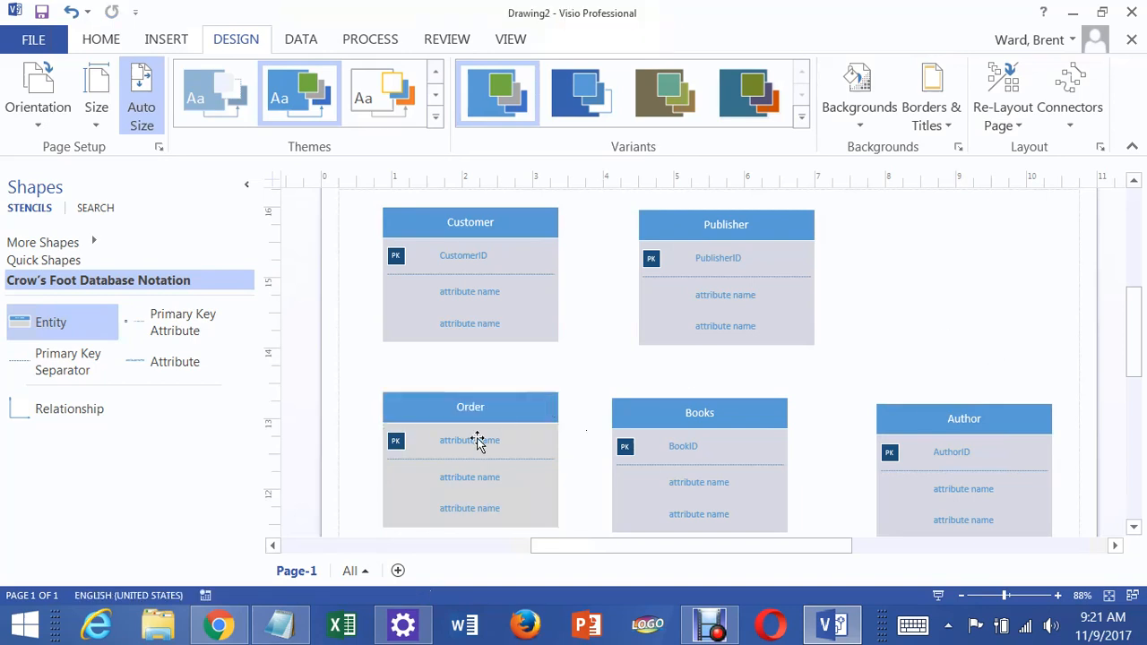
{"action": "double_click", "coordinate": [511, 438]}
{"action": "type", "text": "OrderID"}
{"action": "left_click", "coordinate": [1002, 355]}
Rearrange the entities with Author beside Publisher in the upper row, Books below Author, and Order slightly further right.
{"action": "left_click_drag", "start_coordinate": [958, 422], "coordinate": [958, 308]}
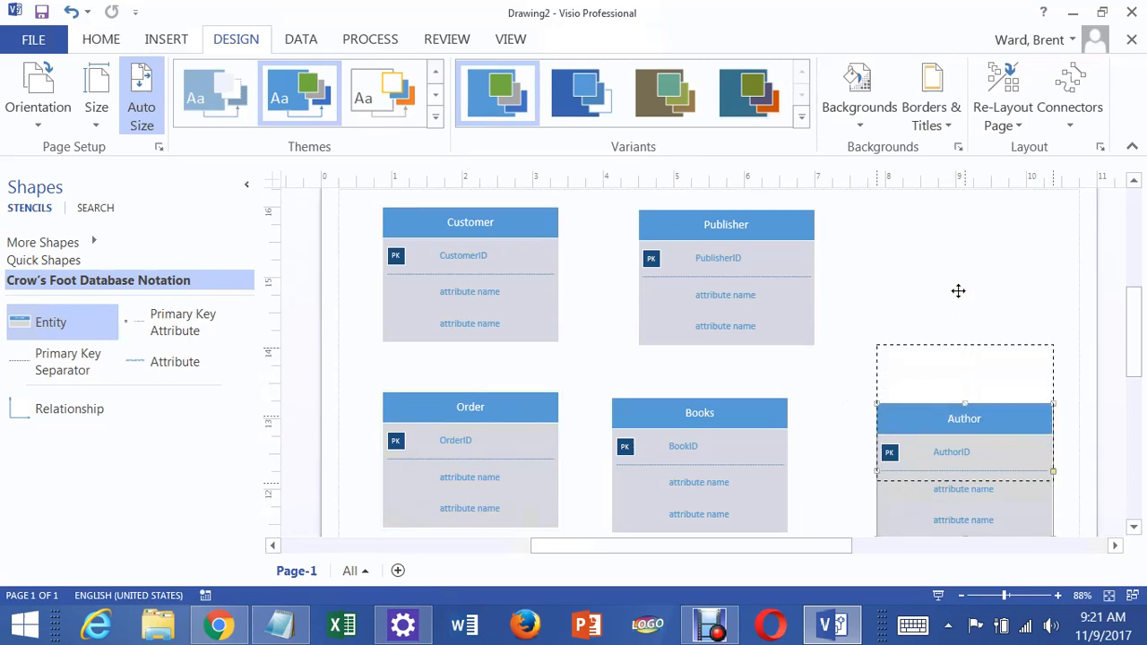
{"action": "left_click_drag", "start_coordinate": [959, 235], "coordinate": [959, 218]}
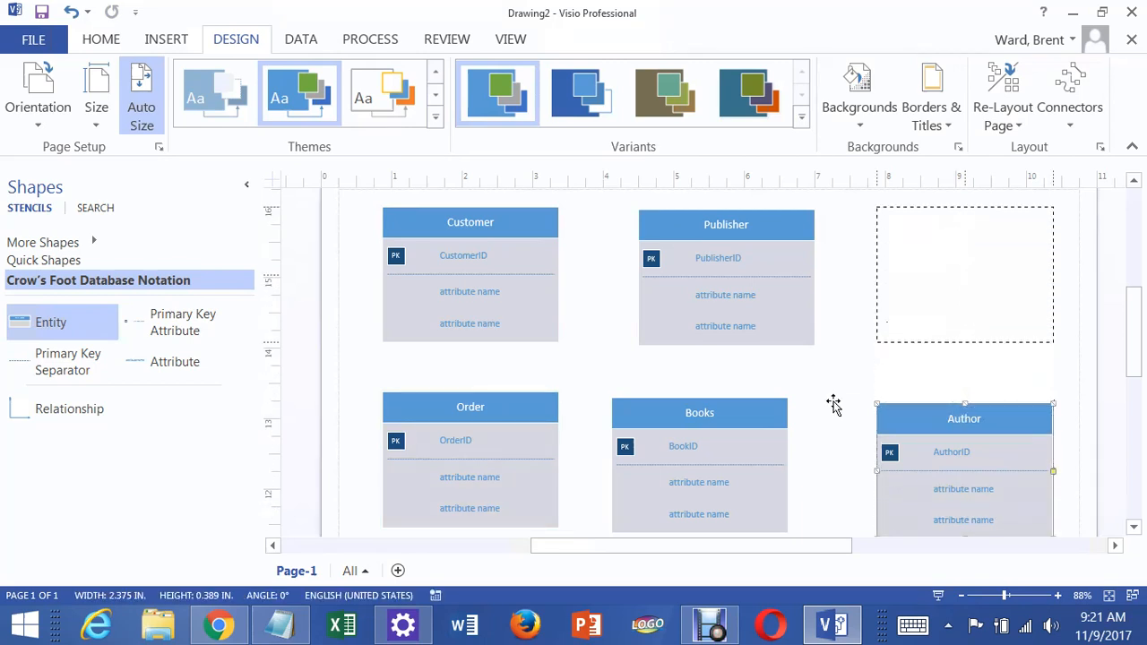
{"action": "left_click_drag", "start_coordinate": [726, 418], "coordinate": [963, 403]}
{"action": "left_click_drag", "start_coordinate": [512, 413], "coordinate": [532, 410]}
Add an Entity shape named OrderBook between Order and Books, and shift Books slightly right.
{"action": "left_click_drag", "start_coordinate": [49, 328], "coordinate": [748, 406]}
{"action": "double_click", "coordinate": [741, 408]}
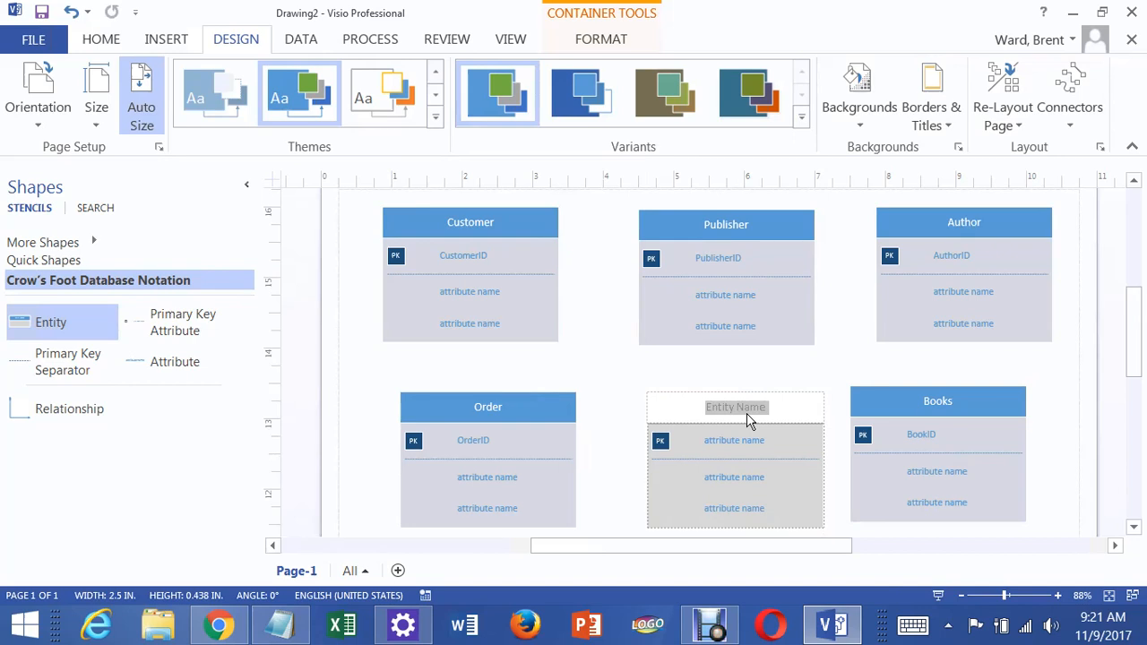
{"action": "type", "text": "Or"}
{"action": "left_click", "coordinate": [827, 380]}
{"action": "left_click", "coordinate": [744, 397]}
{"action": "left_click", "coordinate": [934, 404]}
{"action": "left_click_drag", "start_coordinate": [978, 397], "coordinate": [1013, 391]}
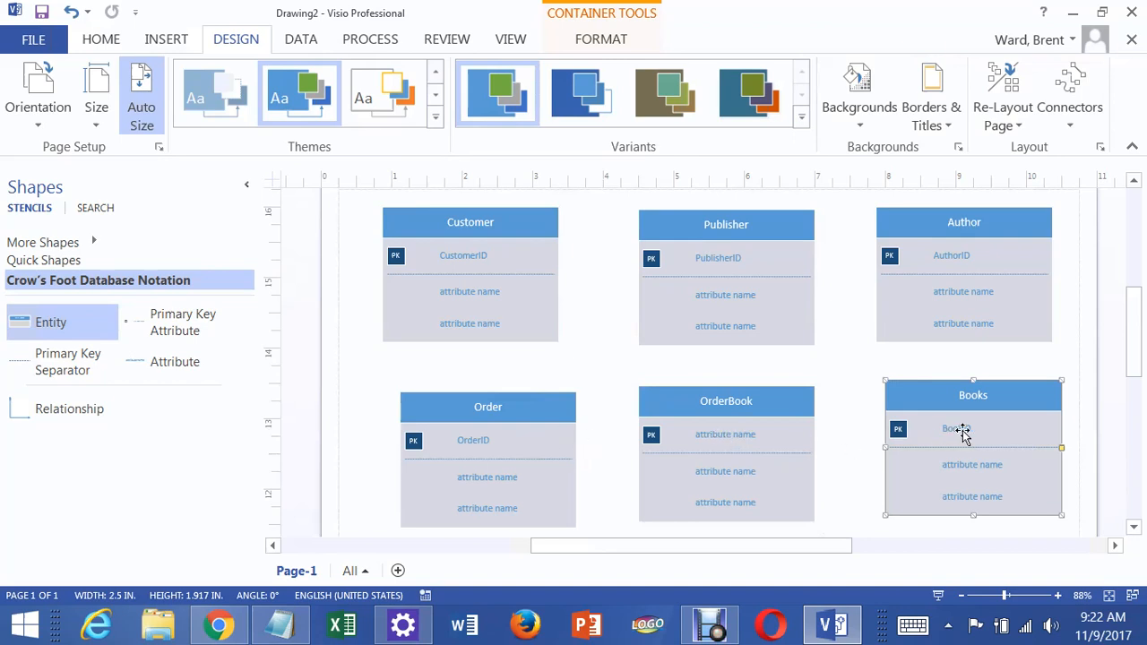
Name the OrderBook entity's primary key attribute OrderID.
{"action": "left_click", "coordinate": [728, 436]}
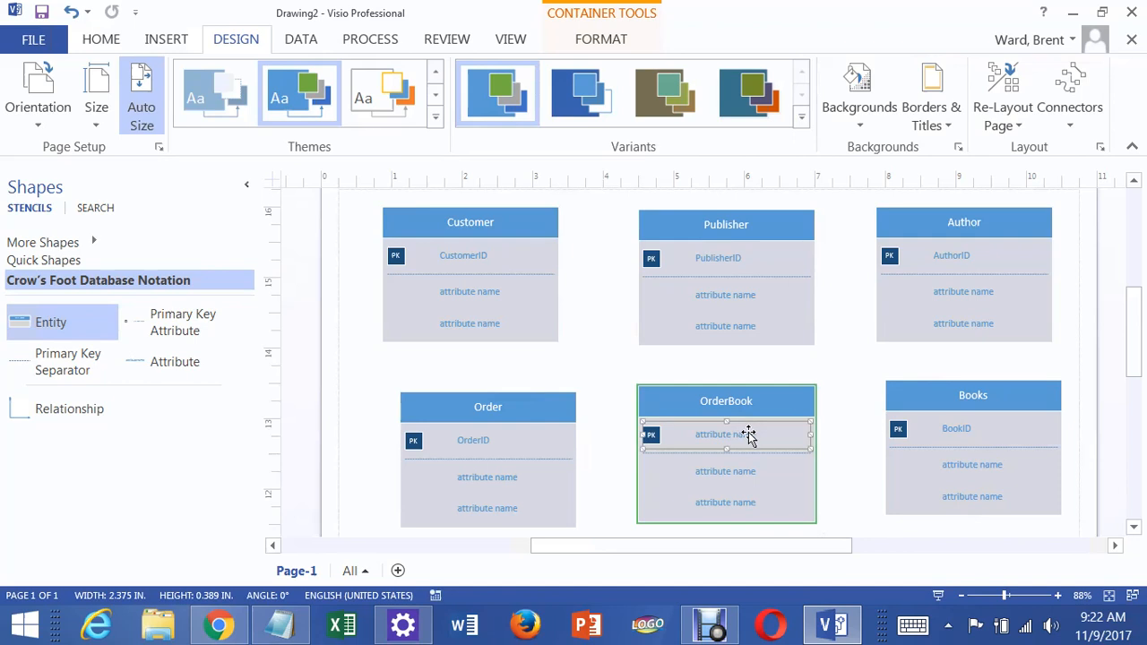
{"action": "type", "text": "OrderID"}
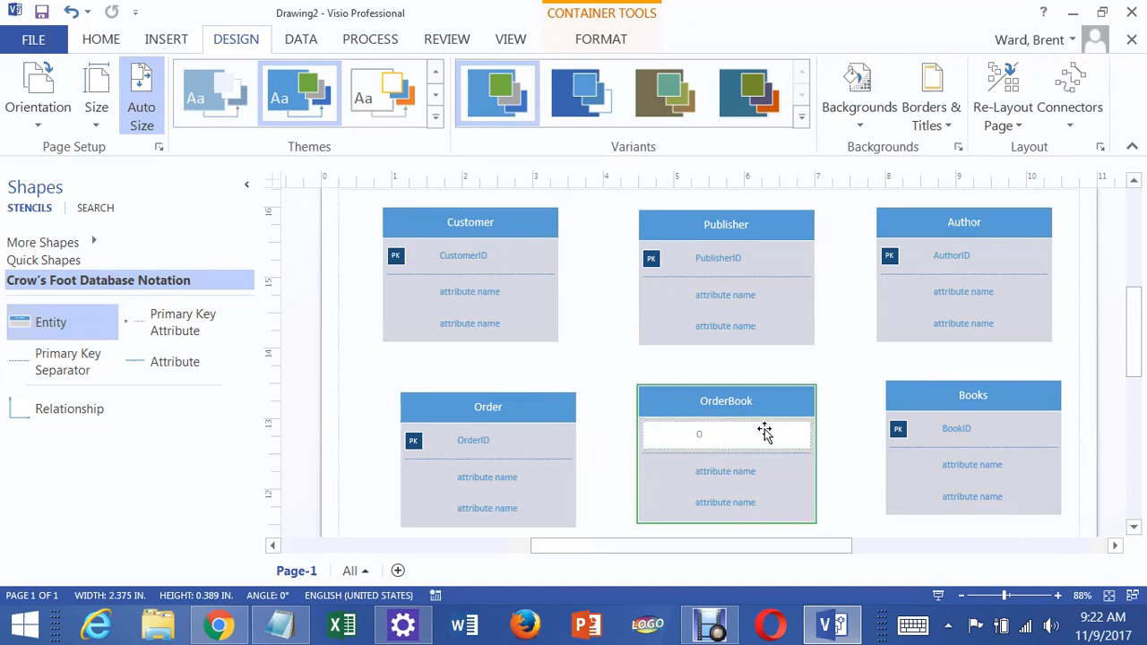
{"action": "left_click", "coordinate": [737, 472]}
Name the OrderBook entity's first attribute below the key separator BookID.
{"action": "left_click", "coordinate": [736, 473]}
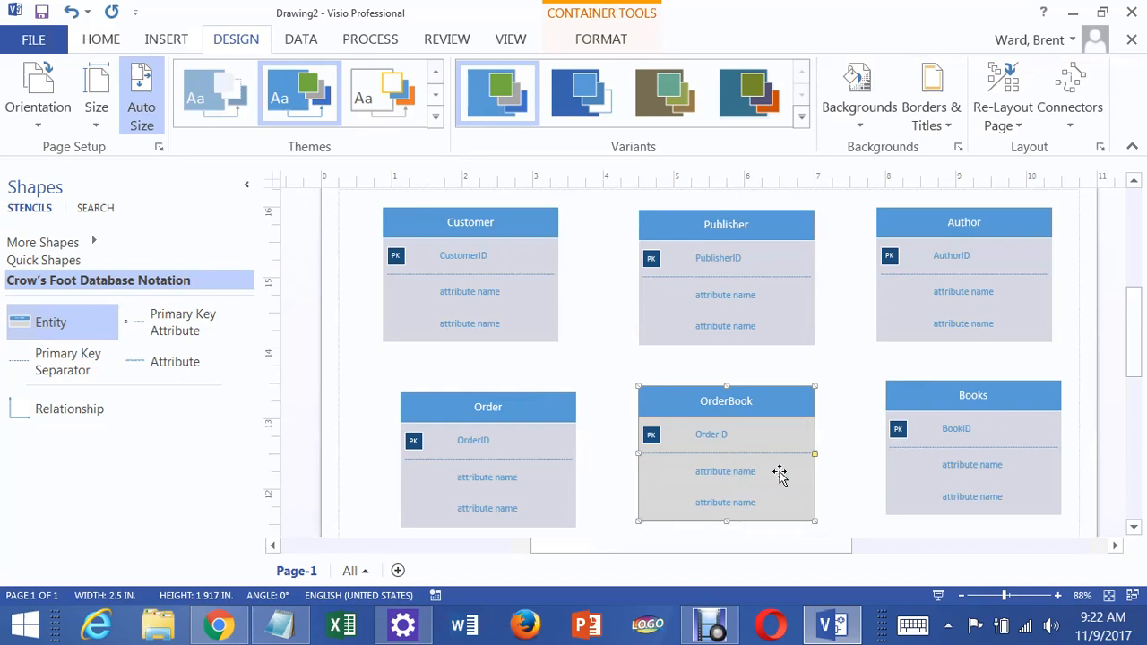
{"action": "left_click_drag", "start_coordinate": [780, 475], "coordinate": [743, 472]}
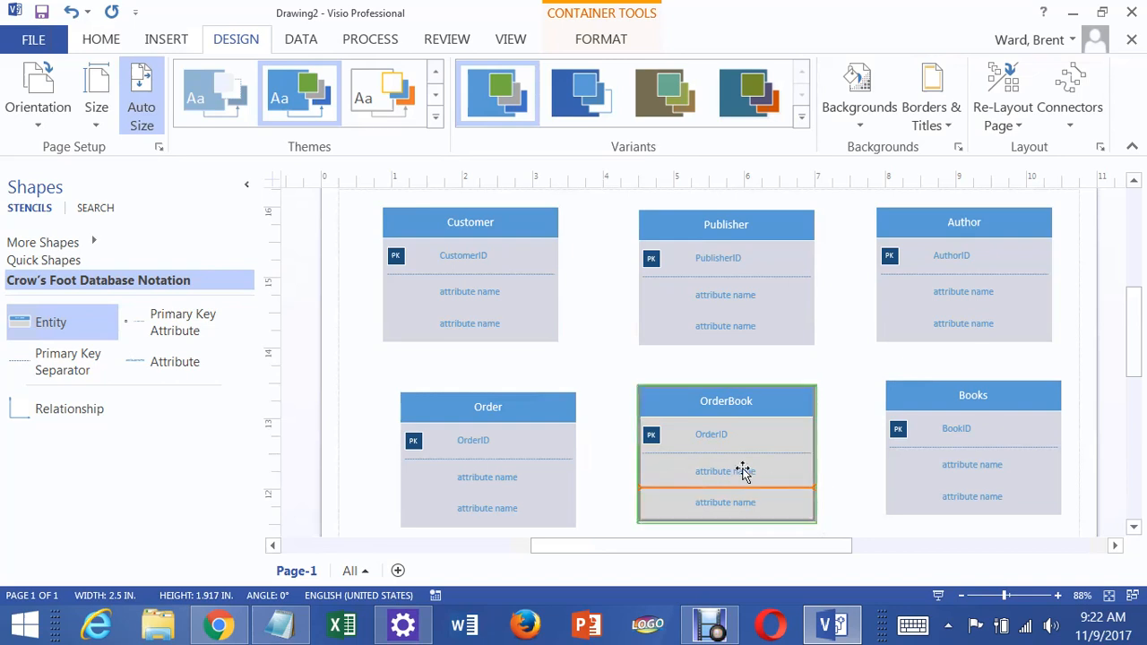
{"action": "left_click", "coordinate": [743, 473]}
{"action": "type", "text": "B"}
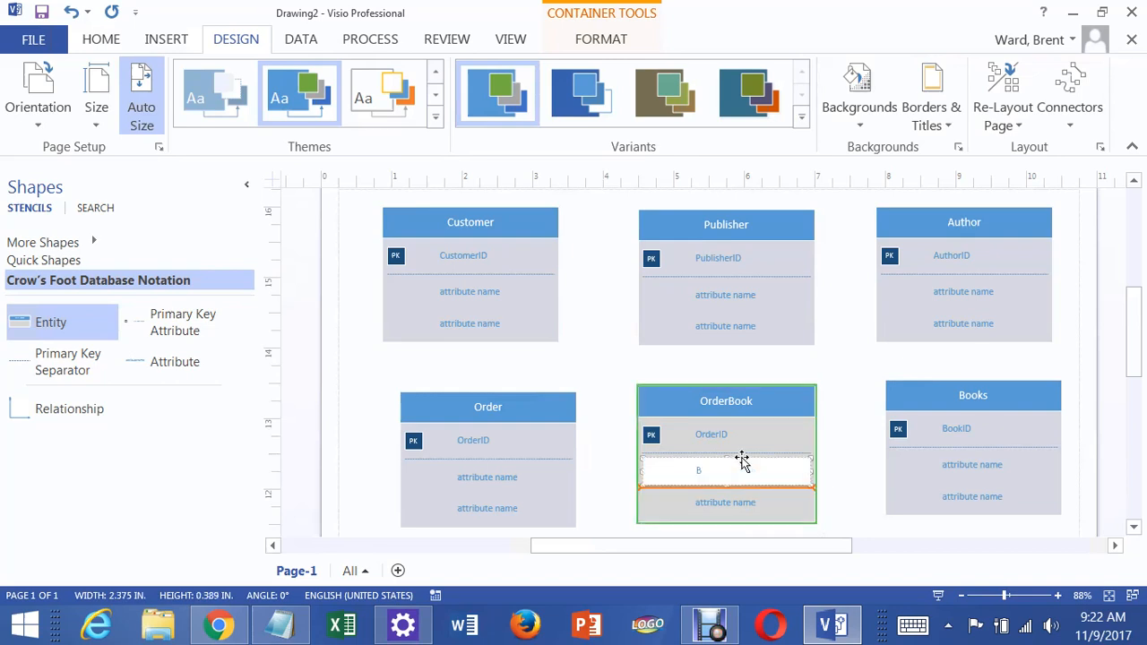
{"action": "type", "text": "ookID"}
{"action": "left_click", "coordinate": [838, 406]}
{"action": "left_click", "coordinate": [708, 476]}
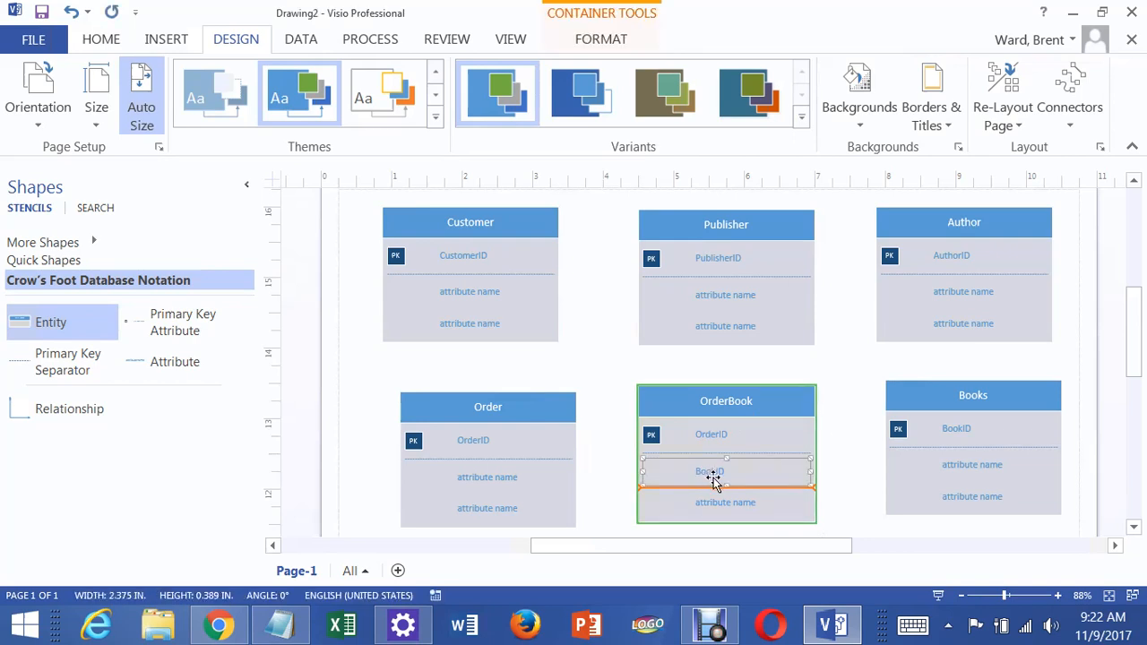
Set the OrderBook entity's BookID attribute as a primary key.
{"action": "right_click", "coordinate": [714, 478]}
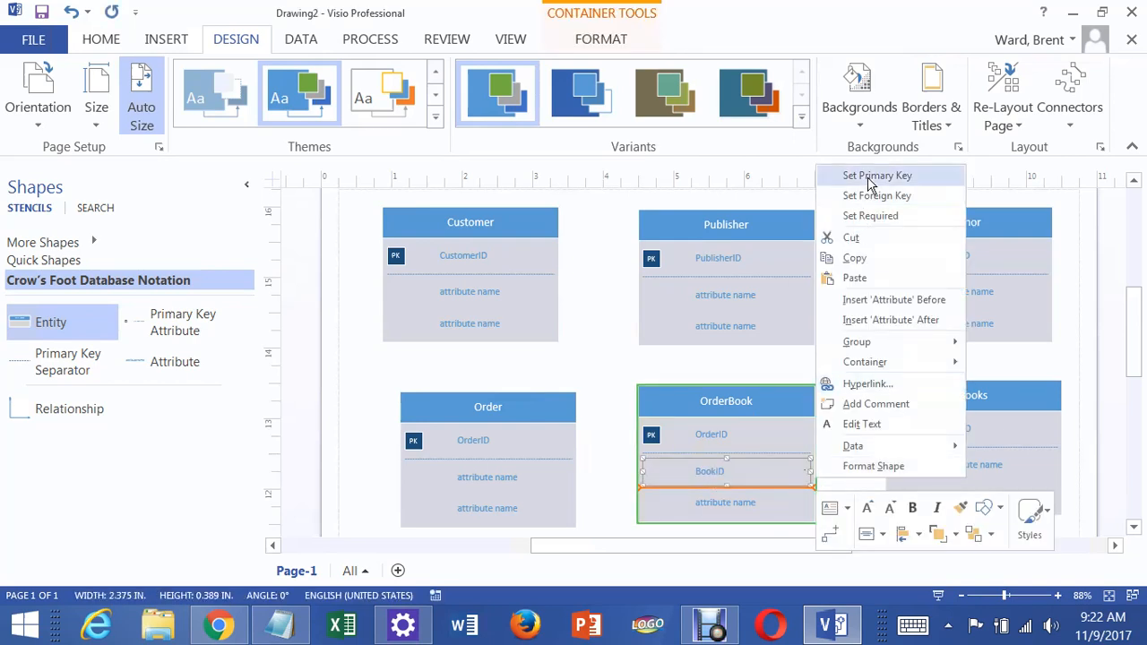
{"action": "left_click", "coordinate": [868, 182]}
{"action": "left_click", "coordinate": [726, 441]}
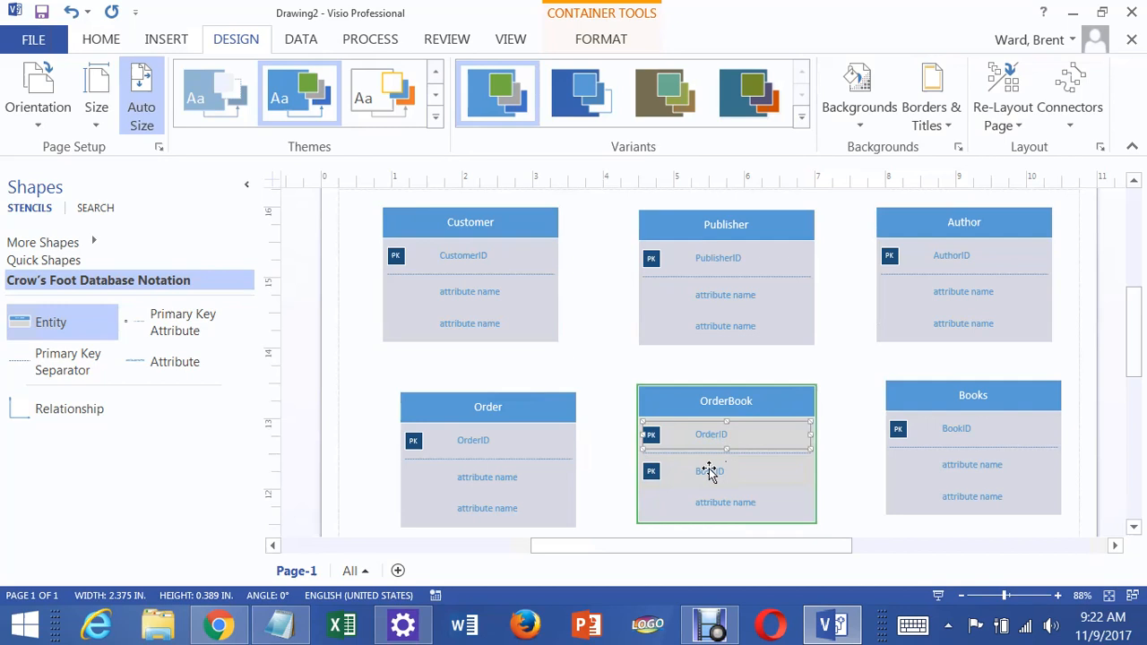
{"action": "left_click", "coordinate": [724, 471], "text": "shift"}
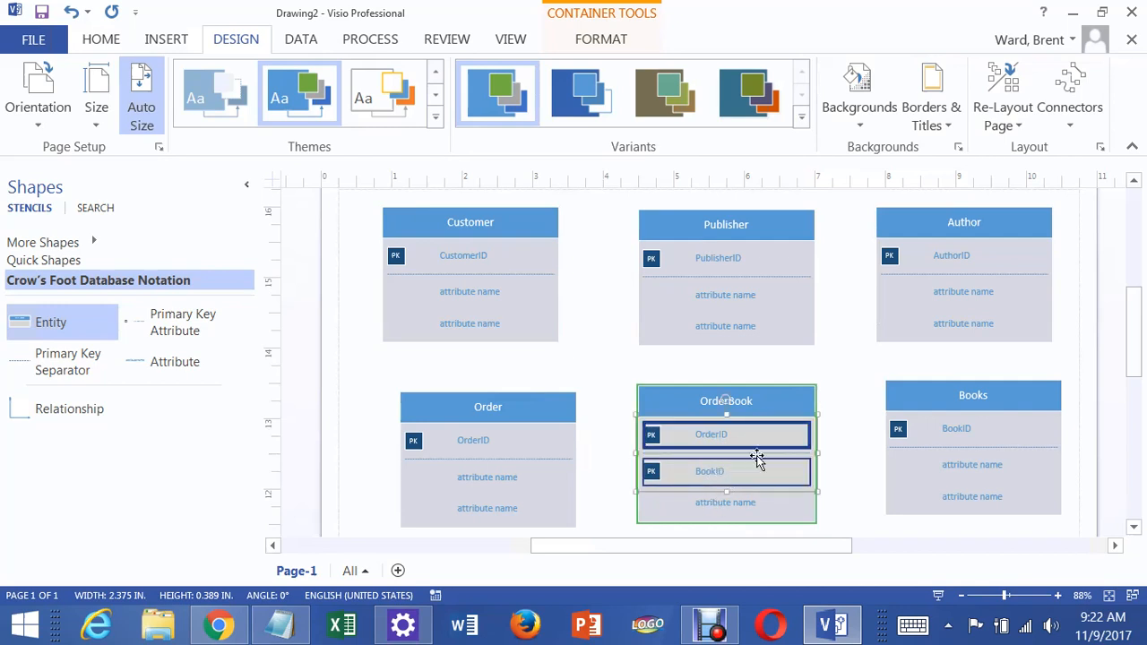
{"action": "left_click", "coordinate": [852, 437]}
{"action": "left_click", "coordinate": [771, 438]}
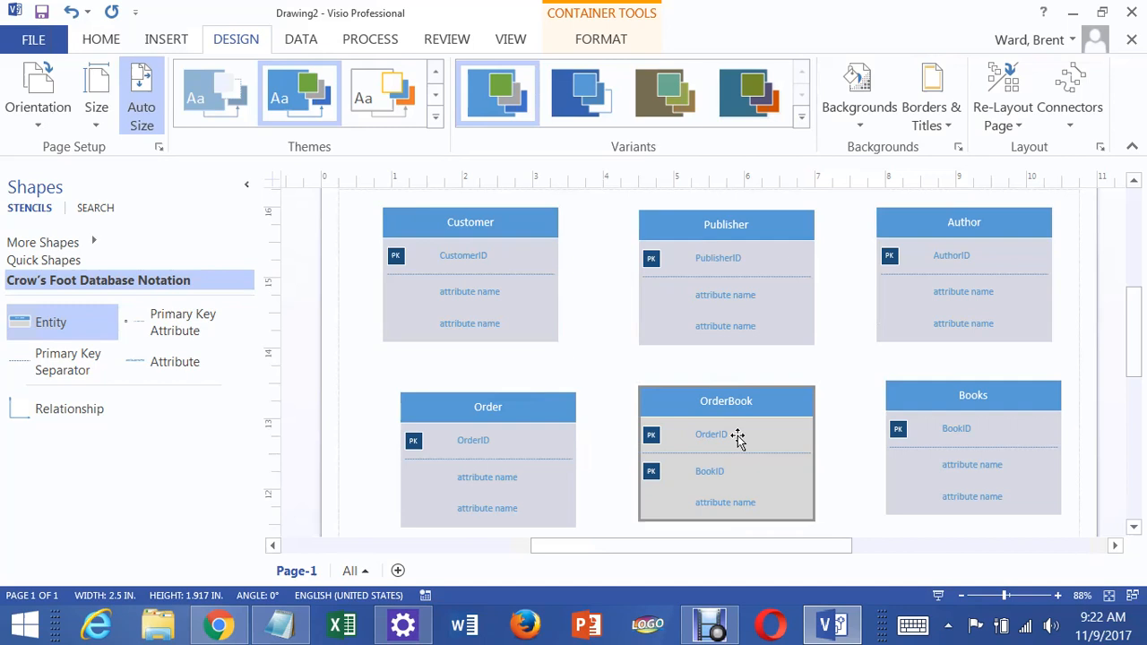
Set both the OrderID and BookID attributes of the OrderBook entity as foreign keys.
{"action": "left_click", "coordinate": [720, 437]}
{"action": "right_click", "coordinate": [720, 437]}
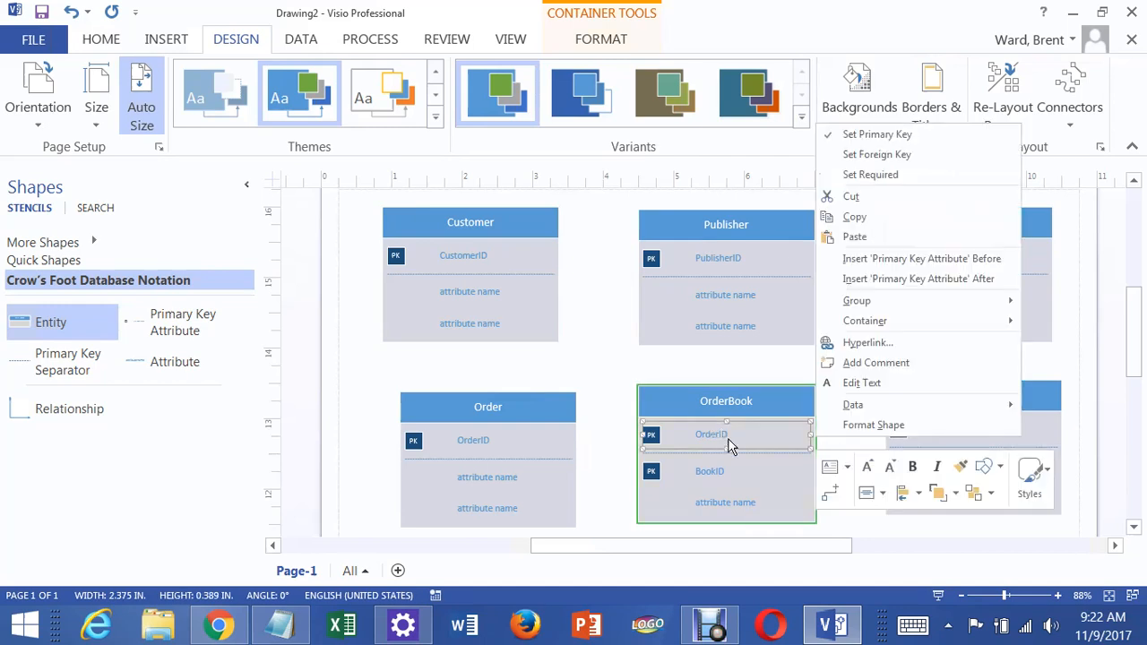
{"action": "left_click", "coordinate": [862, 174]}
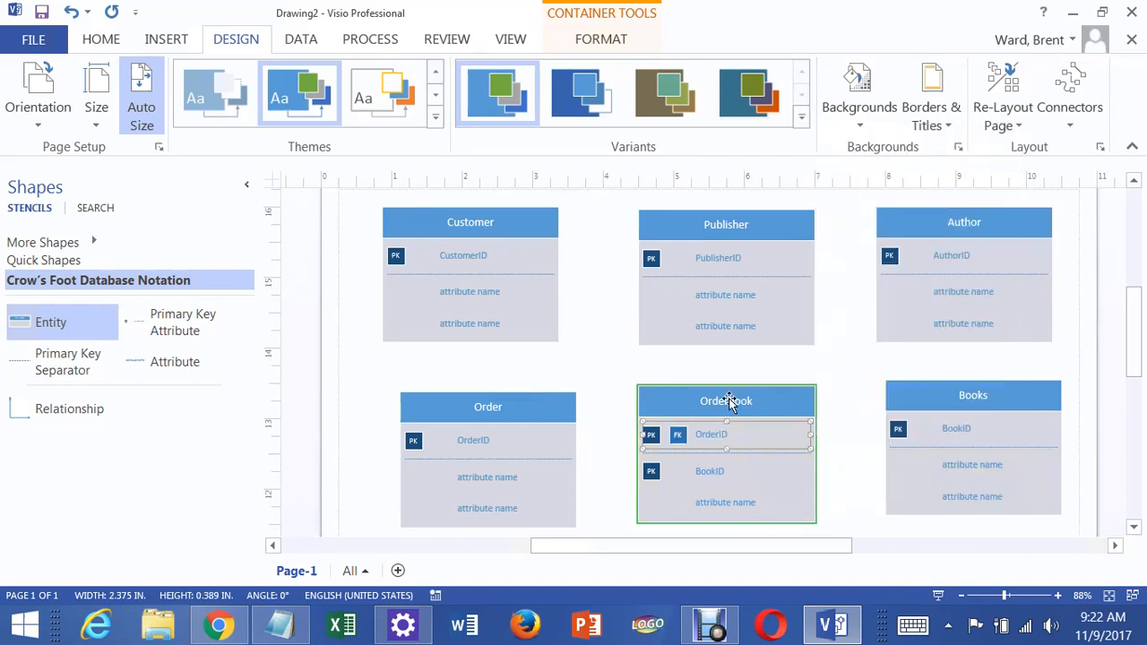
{"action": "left_click", "coordinate": [710, 472]}
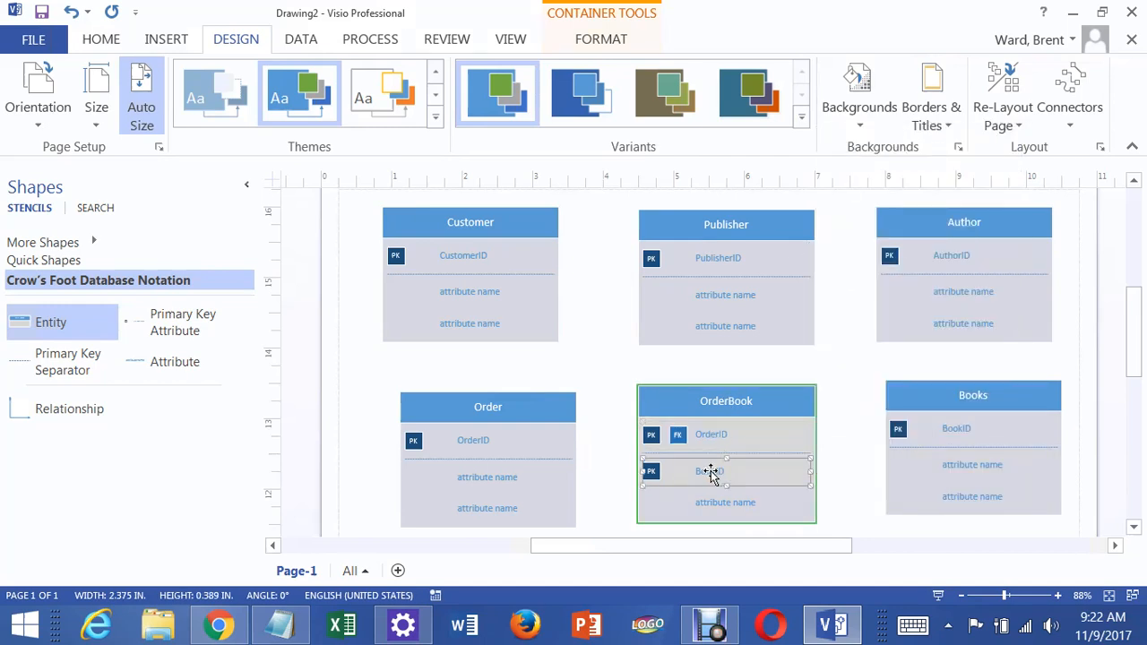
{"action": "right_click", "coordinate": [710, 473]}
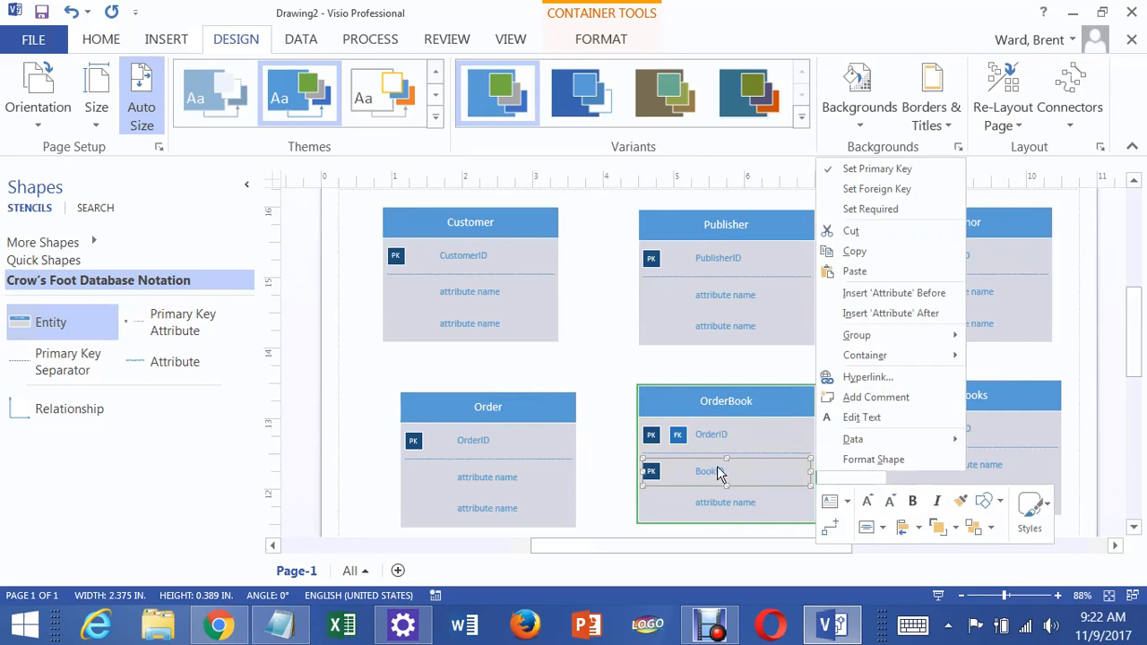
{"action": "left_click", "coordinate": [883, 191]}
{"action": "left_click", "coordinate": [554, 333]}
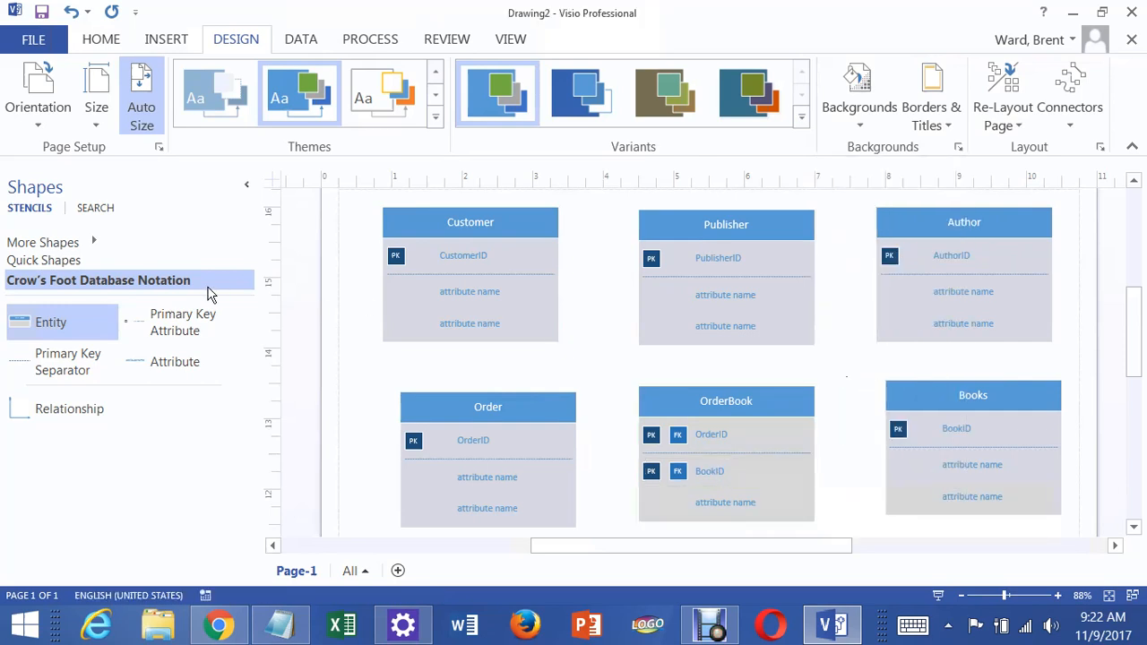
Shift the Books and OrderBook entities slightly further right.
{"action": "left_click_drag", "start_coordinate": [996, 392], "coordinate": [1013, 395]}
{"action": "left_click_drag", "start_coordinate": [748, 404], "coordinate": [770, 412]}
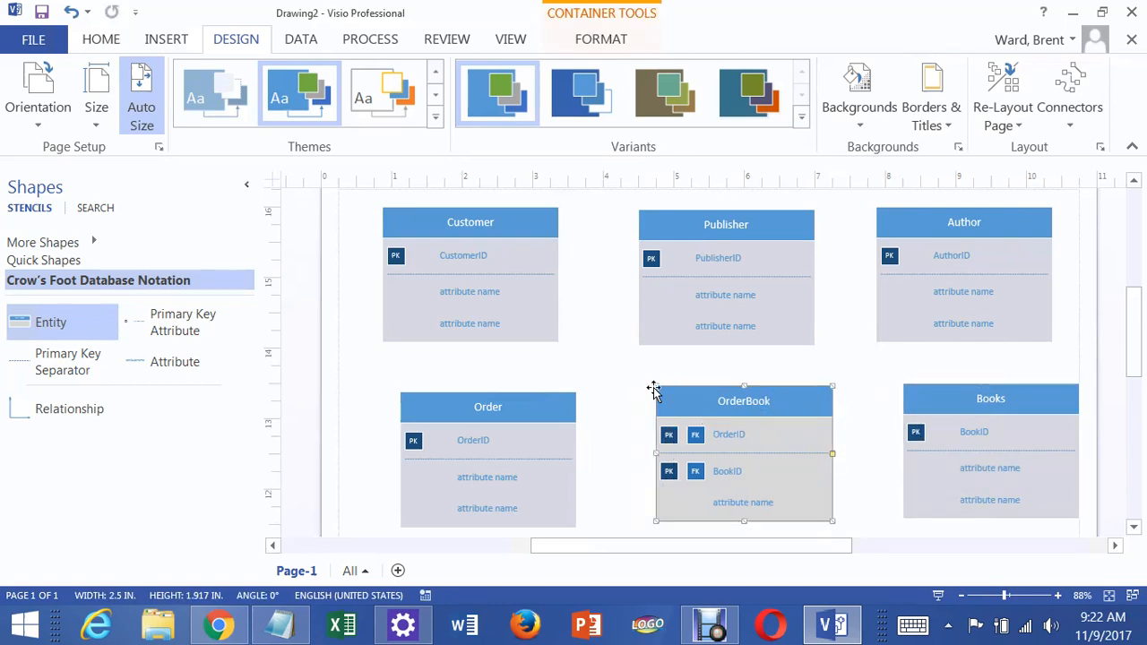
Try to connect the Order and OrderBook entities with a Relationship connector.
{"action": "left_click", "coordinate": [86, 414]}
{"action": "mouse_move", "coordinate": [600, 397]}
{"action": "left_mouse_down"}
{"action": "mouse_move", "coordinate": [622, 384]}
{"action": "mouse_move", "coordinate": [606, 390]}
{"action": "left_mouse_up"}
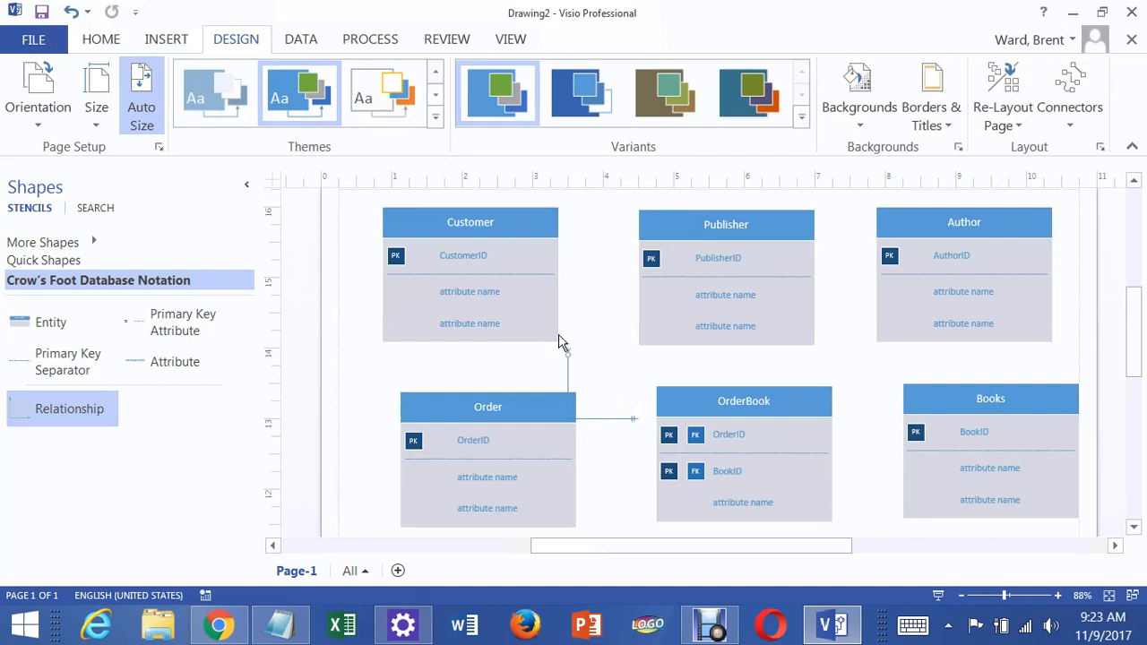
{"action": "left_click_drag", "start_coordinate": [567, 354], "coordinate": [570, 438]}
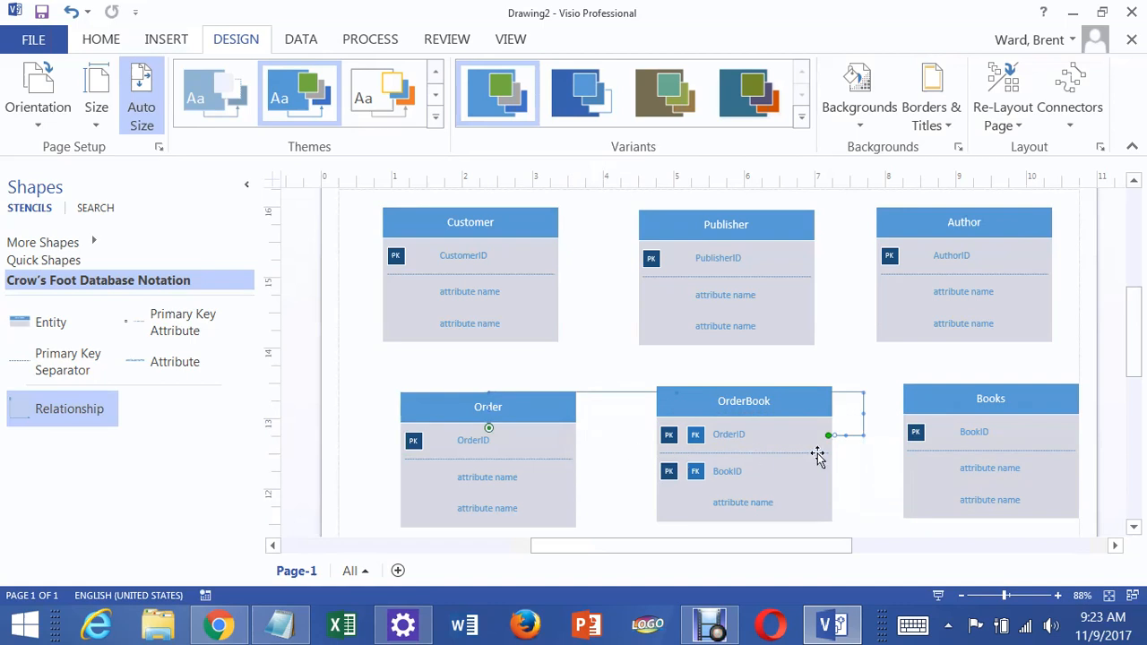
Move OrderBook slightly right and Order left to the page margin, and delete the relationship line between them.
{"action": "left_click_drag", "start_coordinate": [787, 430], "coordinate": [803, 412]}
{"action": "left_click_drag", "start_coordinate": [543, 408], "coordinate": [481, 401]}
{"action": "left_click", "coordinate": [609, 390]}
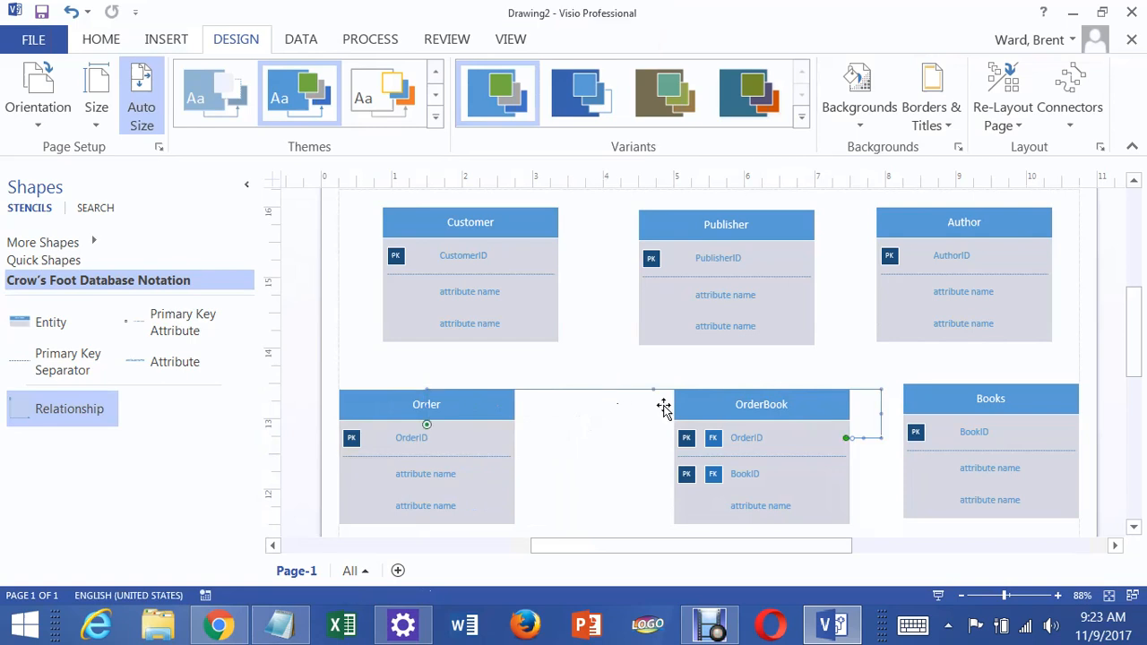
{"action": "key", "text": "Delete"}
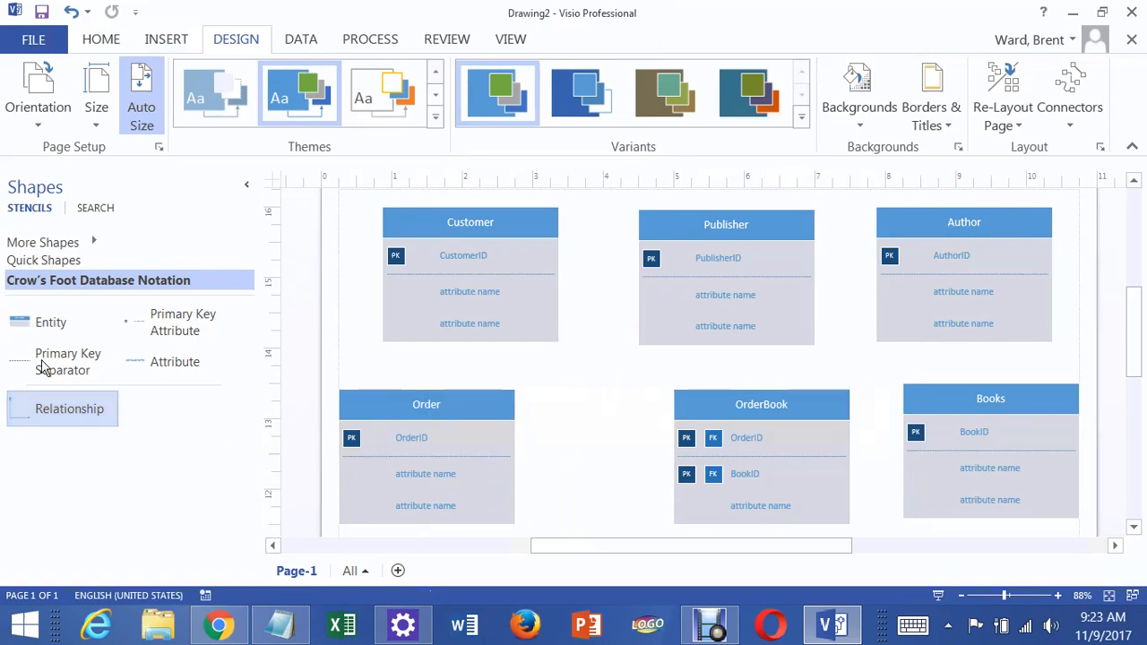
Connect Order and OrderBook with a new Relationship line, its one-and-only-one end at Order, and shift OrderBook left.
{"action": "left_click_drag", "start_coordinate": [41, 410], "coordinate": [590, 452]}
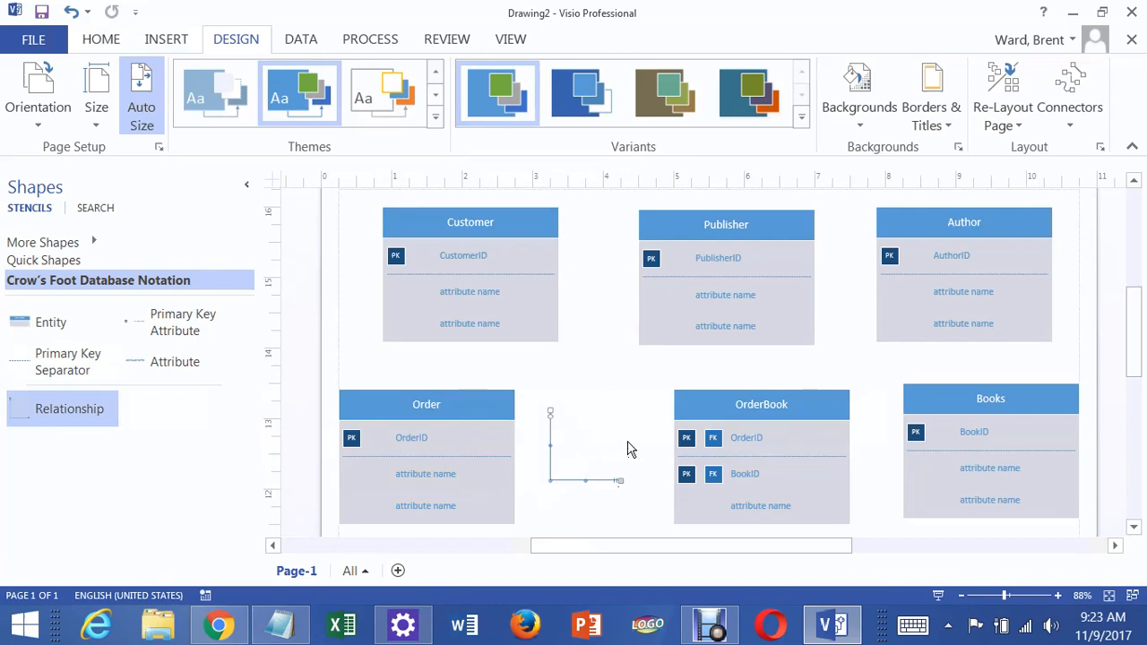
{"action": "mouse_move", "coordinate": [550, 415]}
{"action": "left_mouse_down"}
{"action": "mouse_move", "coordinate": [601, 430]}
{"action": "mouse_move", "coordinate": [567, 404]}
{"action": "left_mouse_up"}
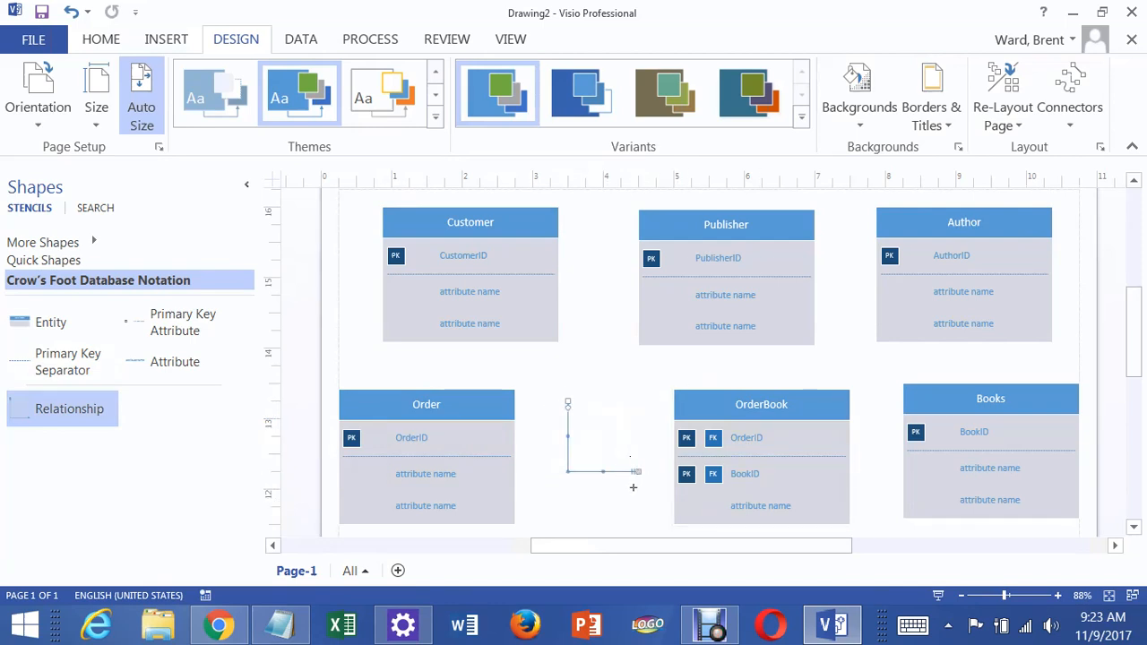
{"action": "mouse_move", "coordinate": [533, 460]}
{"action": "left_mouse_down"}
{"action": "mouse_move", "coordinate": [516, 456]}
{"action": "mouse_move", "coordinate": [534, 480]}
{"action": "mouse_move", "coordinate": [513, 473]}
{"action": "mouse_move", "coordinate": [567, 481]}
{"action": "mouse_move", "coordinate": [512, 472]}
{"action": "mouse_move", "coordinate": [525, 482]}
{"action": "left_mouse_up"}
{"action": "left_click_drag", "start_coordinate": [594, 431], "coordinate": [663, 475]}
{"action": "left_click", "coordinate": [625, 504]}
{"action": "left_click_drag", "start_coordinate": [769, 405], "coordinate": [725, 405]}
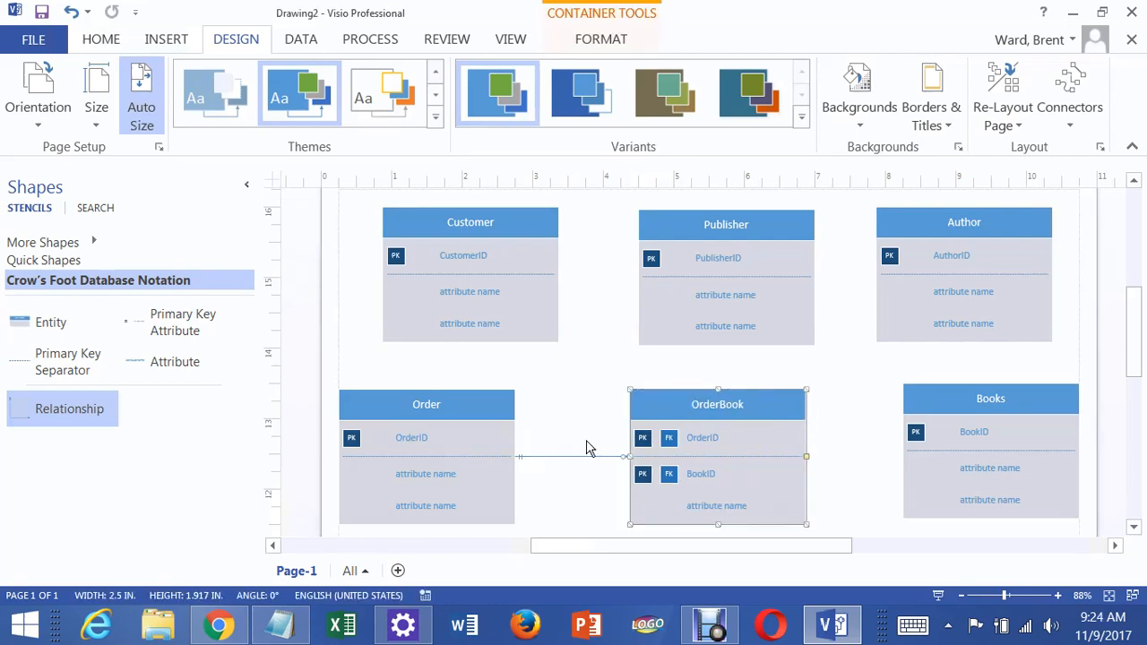
{"action": "left_click", "coordinate": [591, 491]}
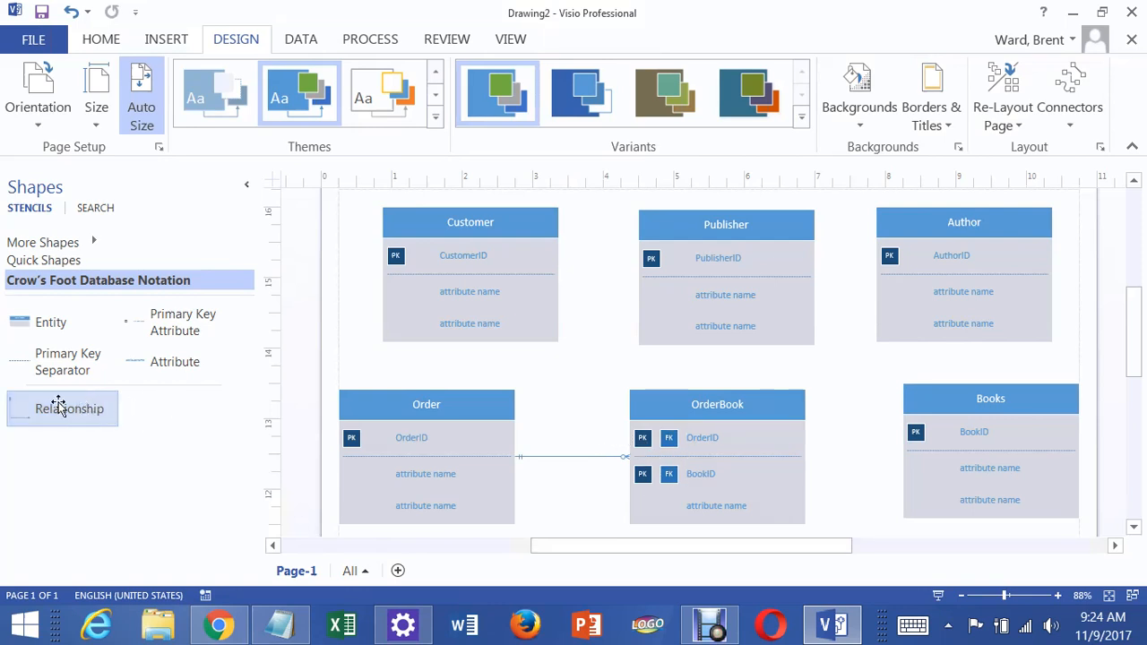
Try connecting OrderBook and Books with a straight Relationship line, and delete that line.
{"action": "left_click_drag", "start_coordinate": [59, 413], "coordinate": [879, 439]}
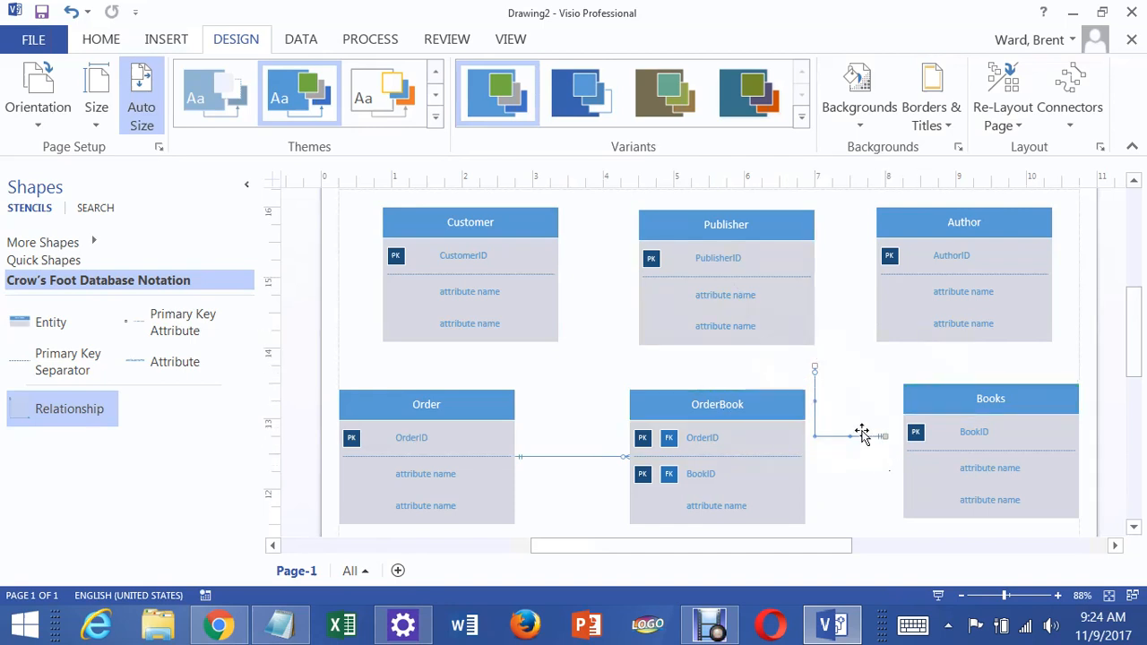
{"action": "left_click_drag", "start_coordinate": [888, 480], "coordinate": [809, 459]}
{"action": "left_click_drag", "start_coordinate": [880, 439], "coordinate": [892, 477]}
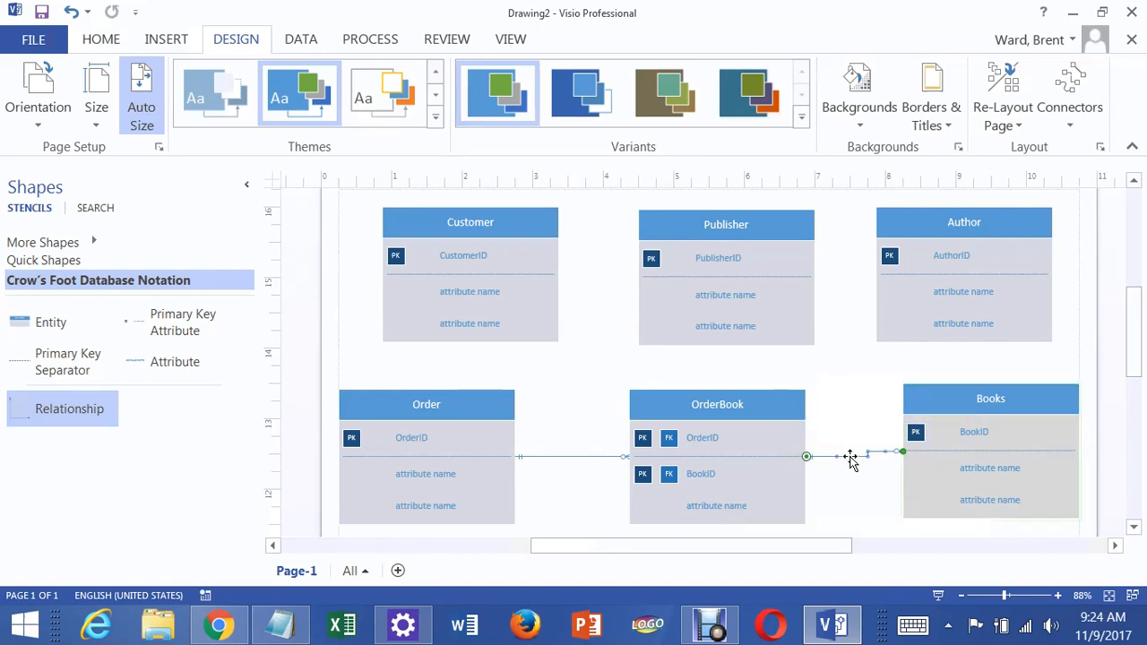
{"action": "right_click", "coordinate": [850, 459]}
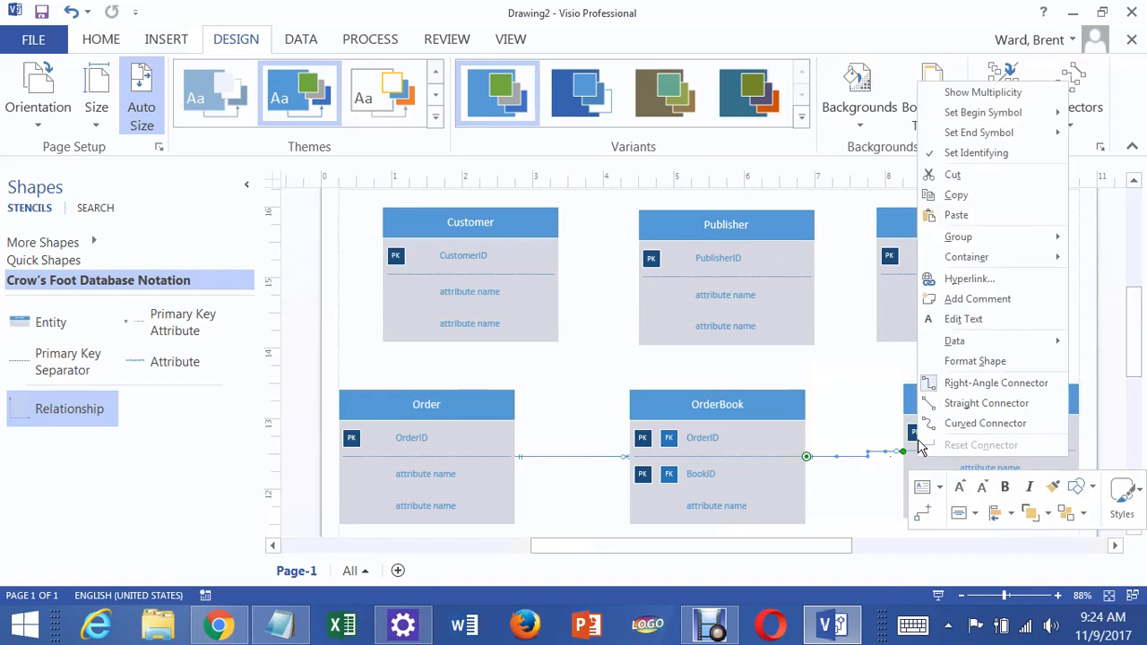
{"action": "left_click", "coordinate": [952, 411]}
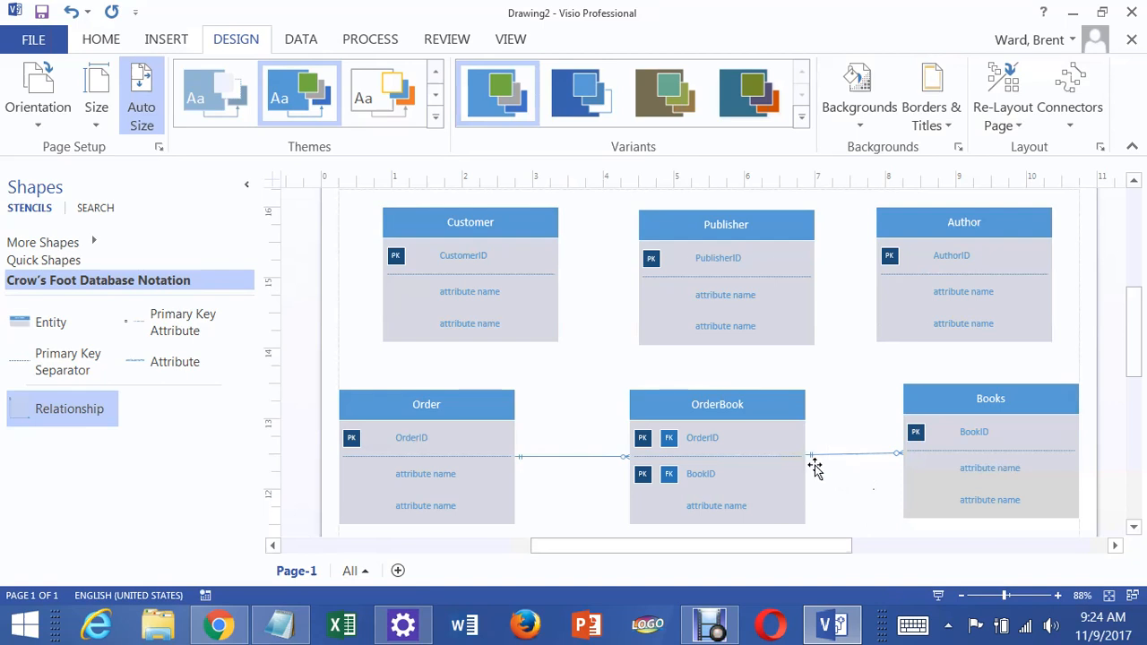
{"action": "left_click", "coordinate": [875, 457]}
{"action": "key", "text": "Delete"}
Add an unattached Relationship line between OrderBook and Books, change it to a straight connector and nudge it slightly up.
{"action": "left_click_drag", "start_coordinate": [76, 408], "coordinate": [860, 429]}
{"action": "left_click", "coordinate": [815, 404]}
{"action": "right_click", "coordinate": [816, 405]}
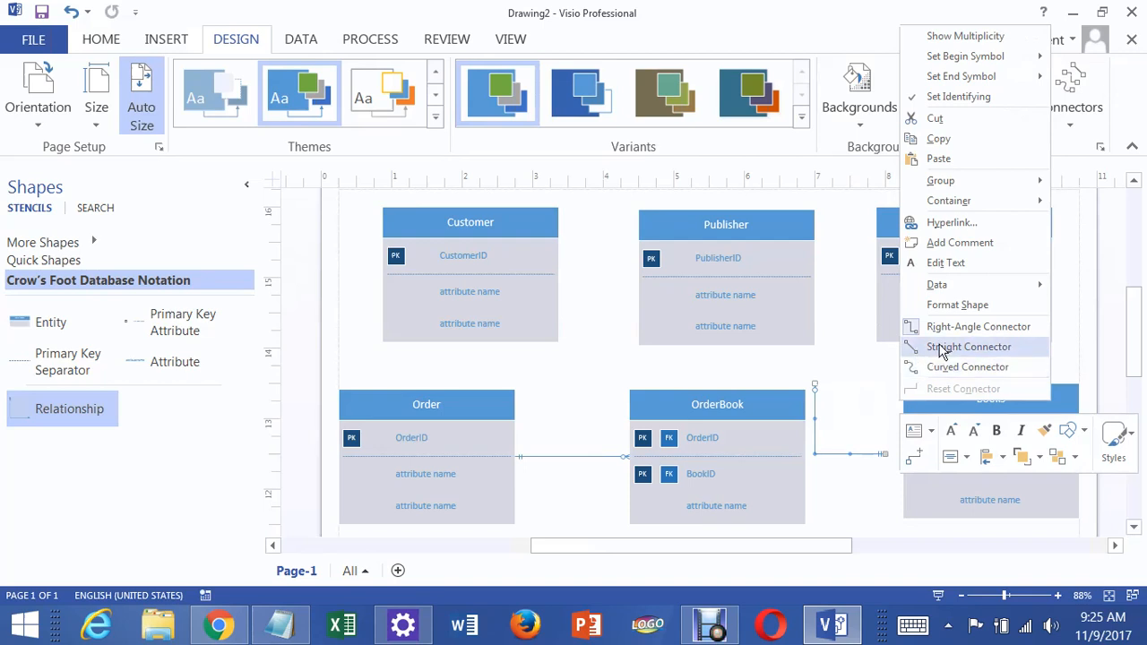
{"action": "left_click", "coordinate": [919, 347]}
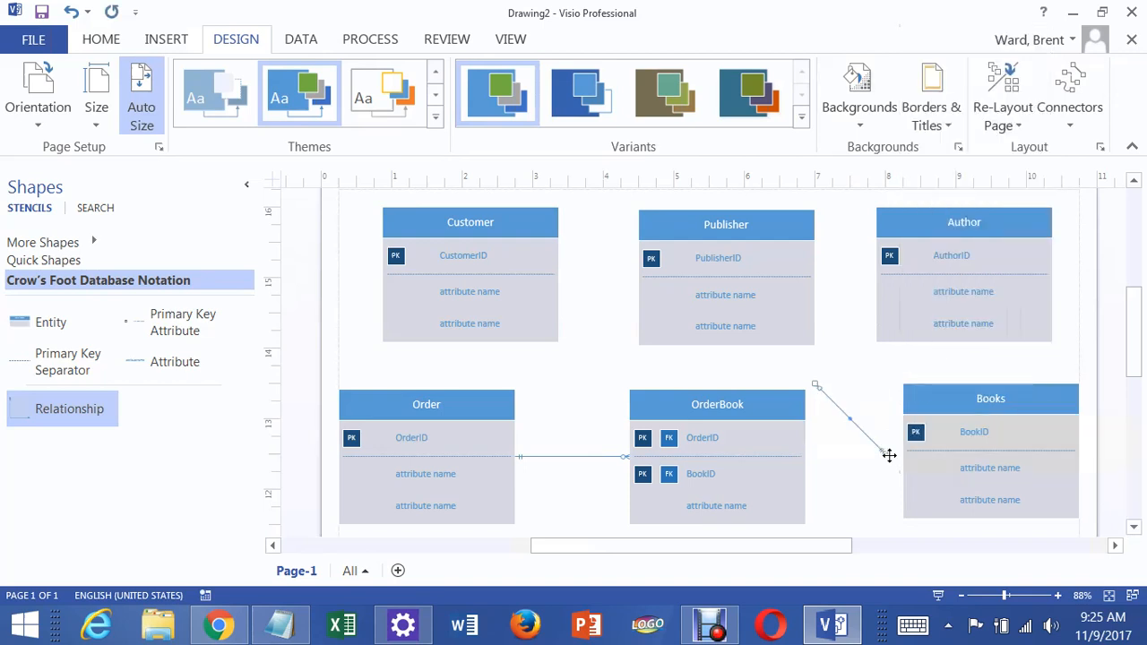
{"action": "left_click", "coordinate": [850, 383]}
{"action": "left_click_drag", "start_coordinate": [819, 387], "coordinate": [825, 405]}
{"action": "left_click_drag", "start_coordinate": [829, 454], "coordinate": [819, 377]}
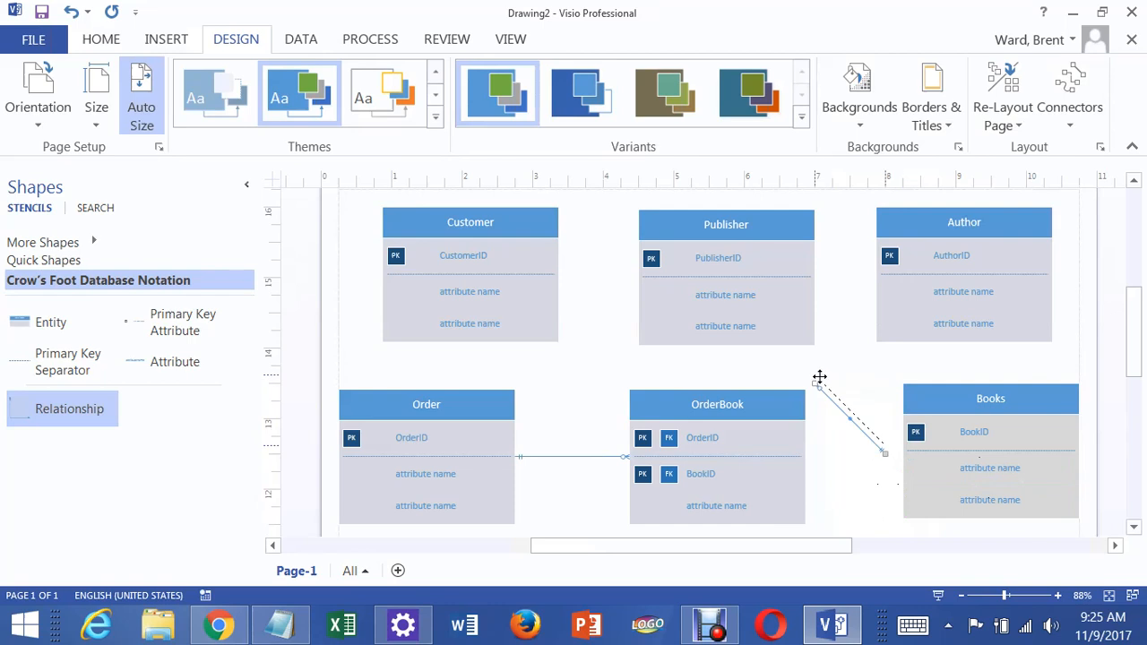
{"action": "left_click_drag", "start_coordinate": [867, 421], "coordinate": [867, 420]}
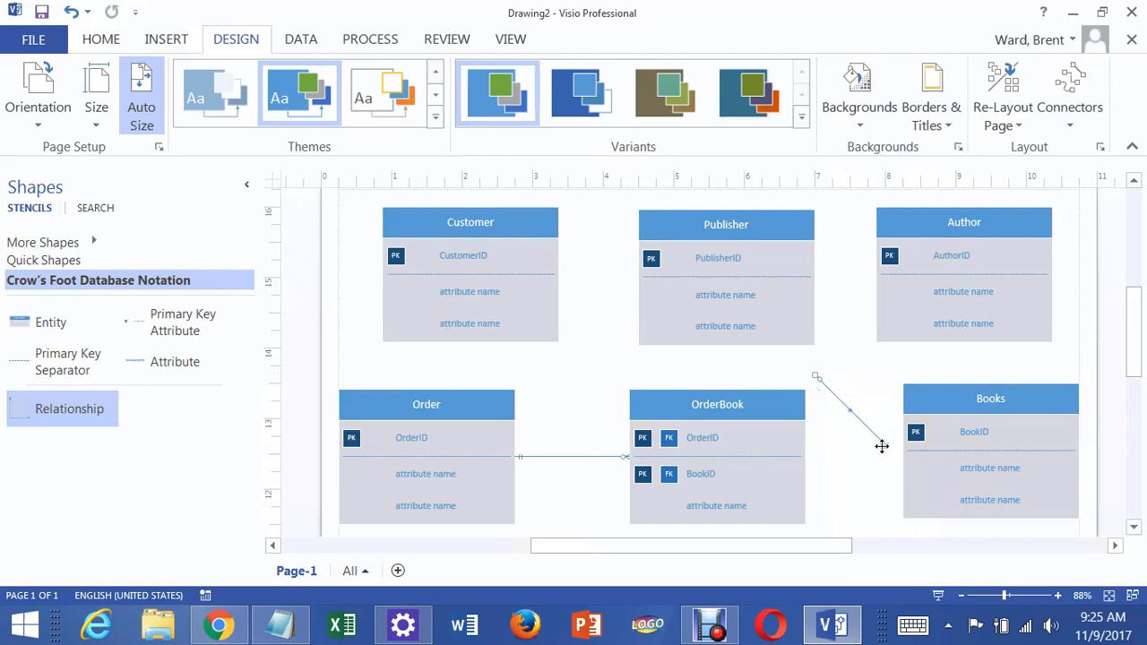
Set the end symbol of the unattached relationship line beside Books to Zero or more.
{"action": "left_click", "coordinate": [883, 448]}
{"action": "right_click", "coordinate": [882, 443]}
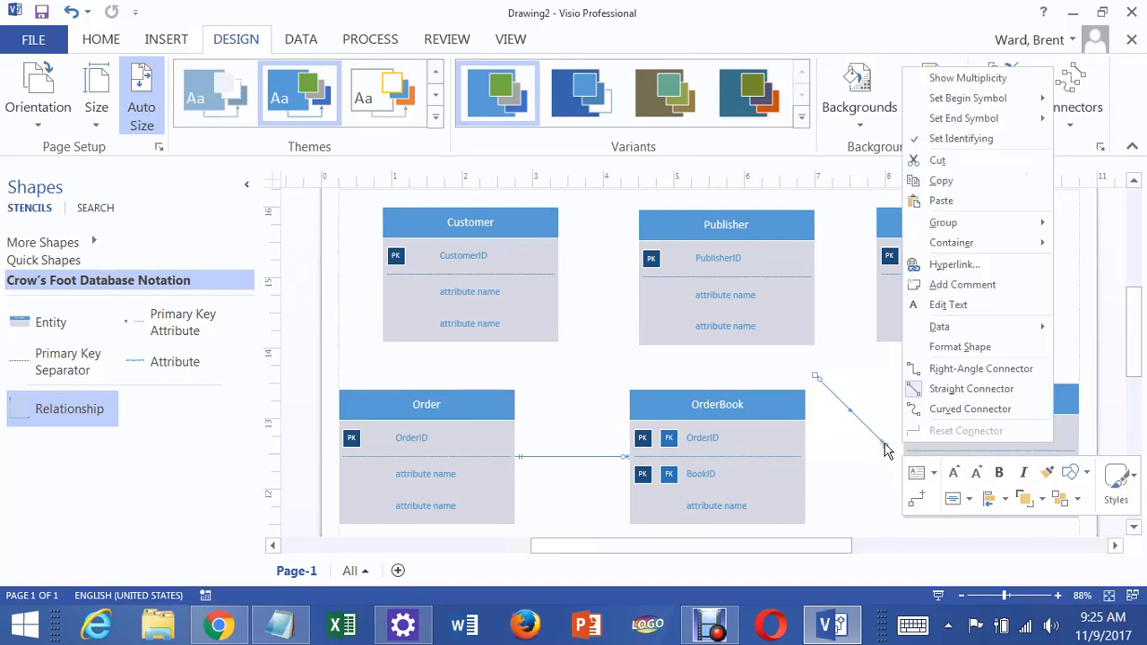
{"action": "mouse_move", "coordinate": [988, 120]}
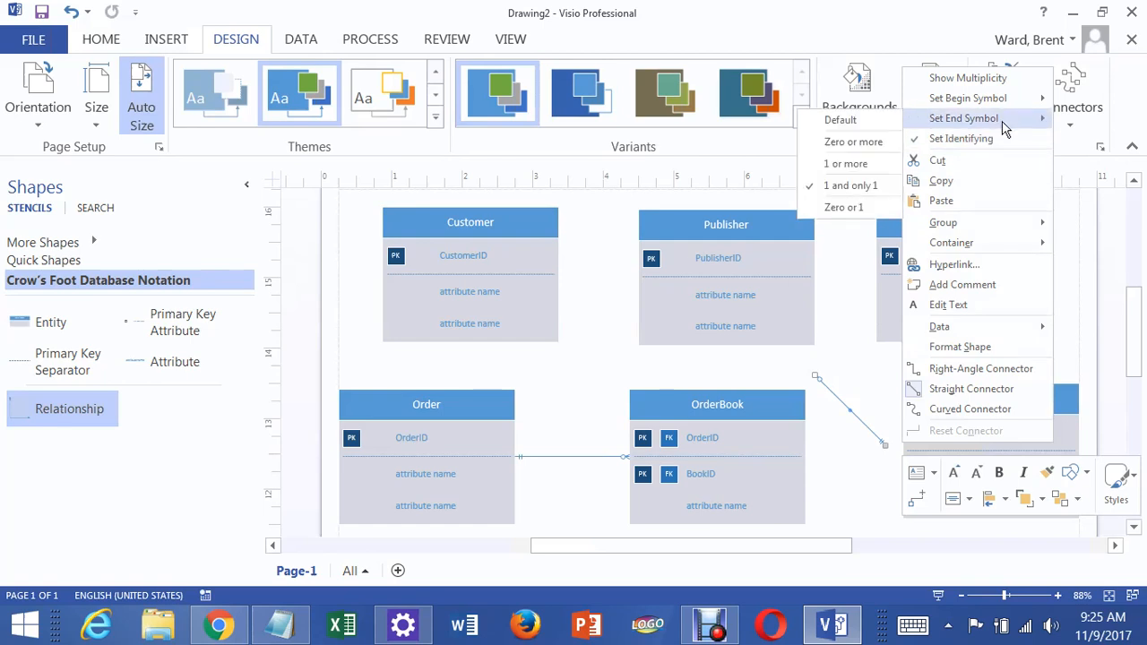
{"action": "left_click", "coordinate": [875, 149]}
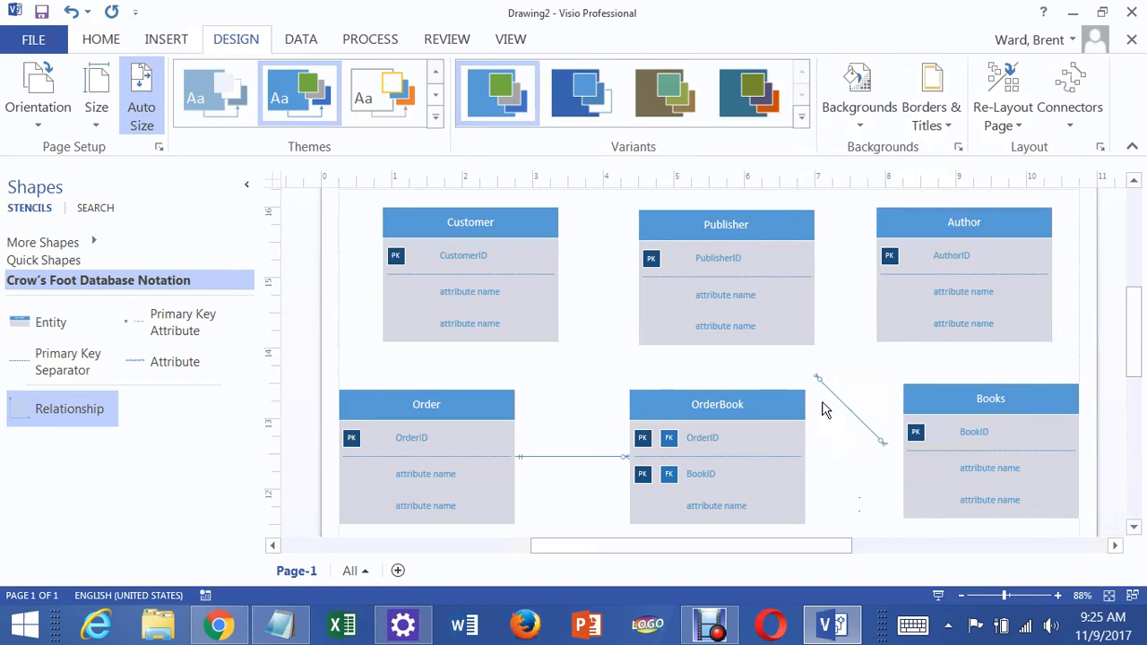
Set the begin symbol of the unattached relationship line to 1 and only 1.
{"action": "left_click", "coordinate": [819, 375]}
{"action": "left_click_drag", "start_coordinate": [885, 445], "coordinate": [885, 441]}
{"action": "right_click", "coordinate": [881, 443]}
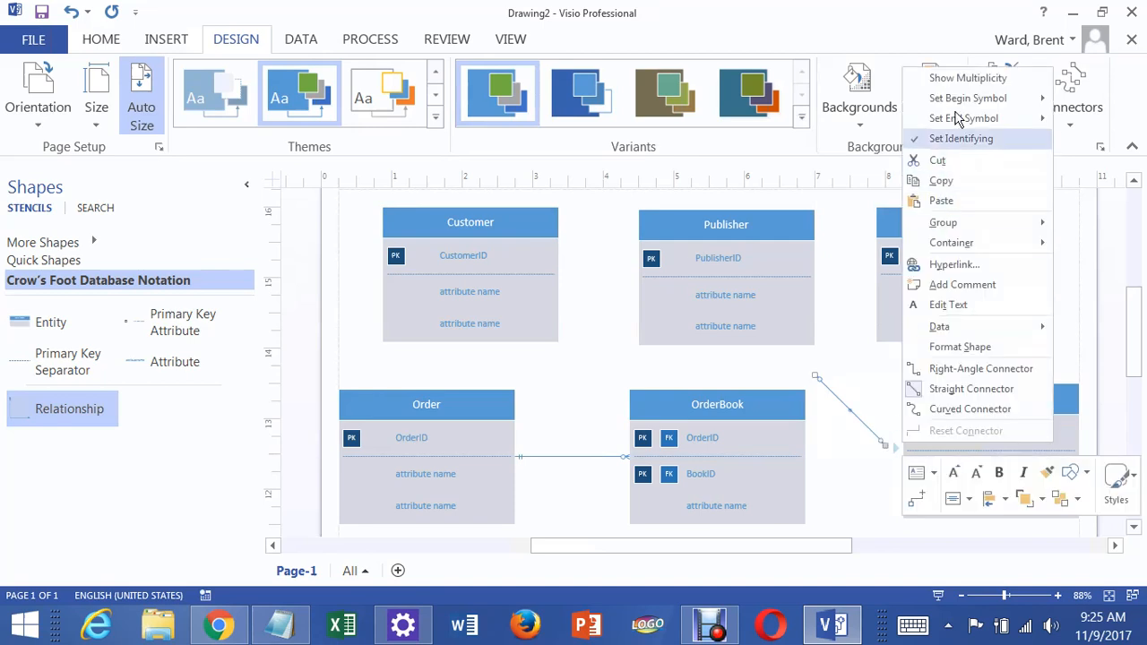
{"action": "mouse_move", "coordinate": [923, 98]}
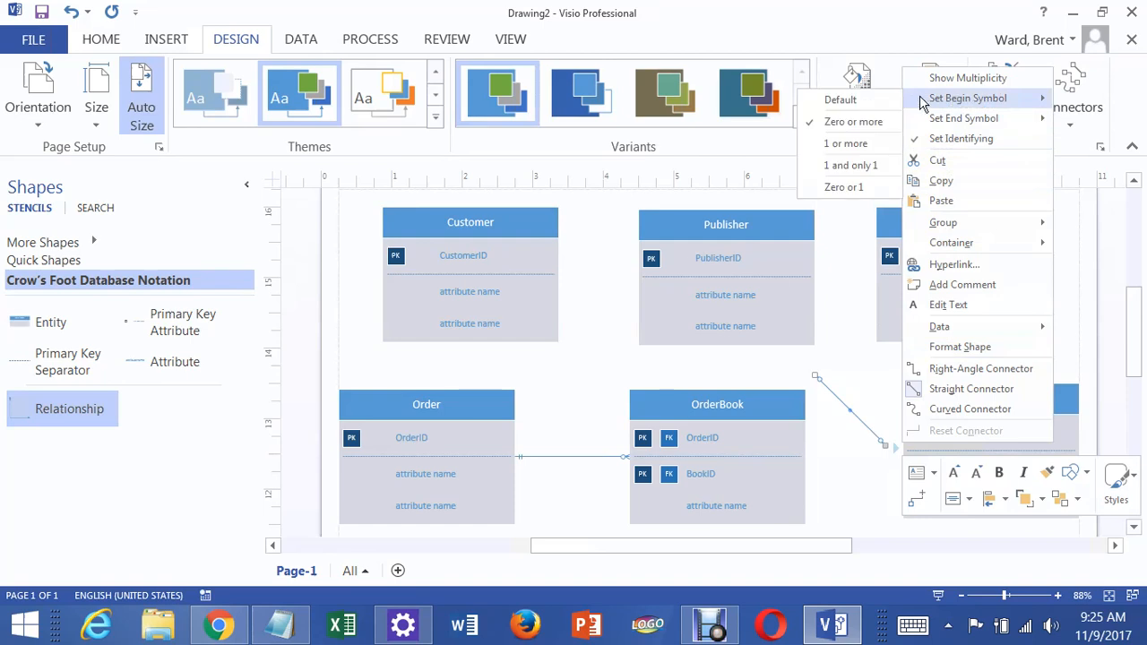
{"action": "left_click", "coordinate": [858, 166]}
{"action": "left_click", "coordinate": [861, 363]}
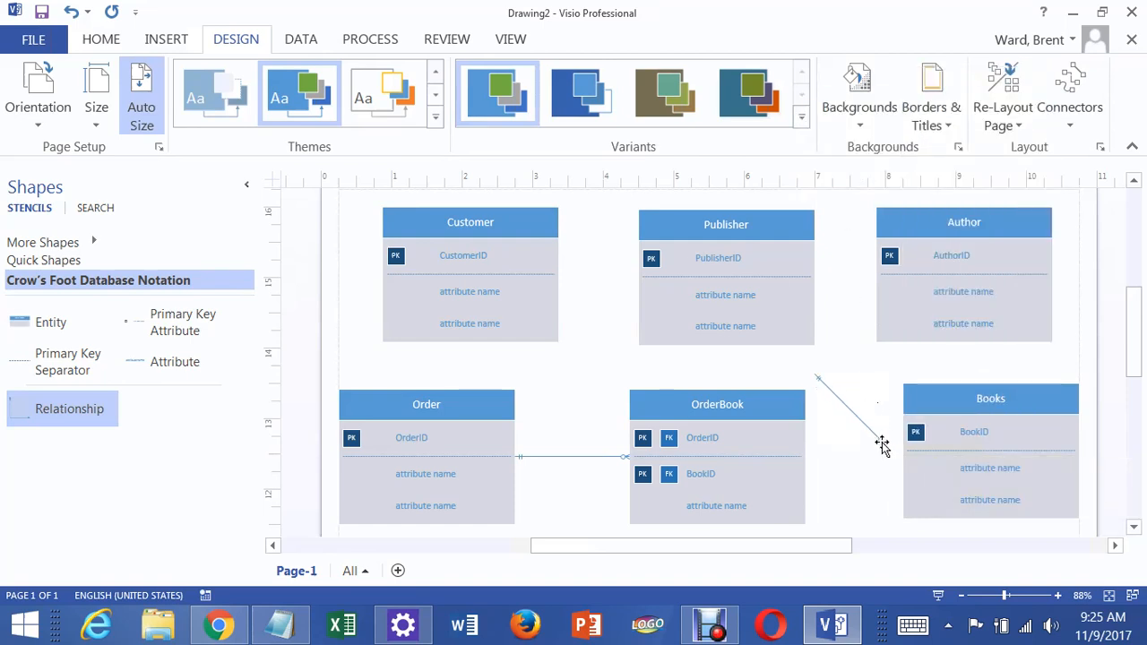
Shift the unattached relationship line slightly left and set its begin symbol to Zero or more.
{"action": "mouse_move", "coordinate": [883, 446]}
{"action": "left_mouse_down"}
{"action": "mouse_move", "coordinate": [845, 458]}
{"action": "mouse_move", "coordinate": [875, 441]}
{"action": "left_mouse_up"}
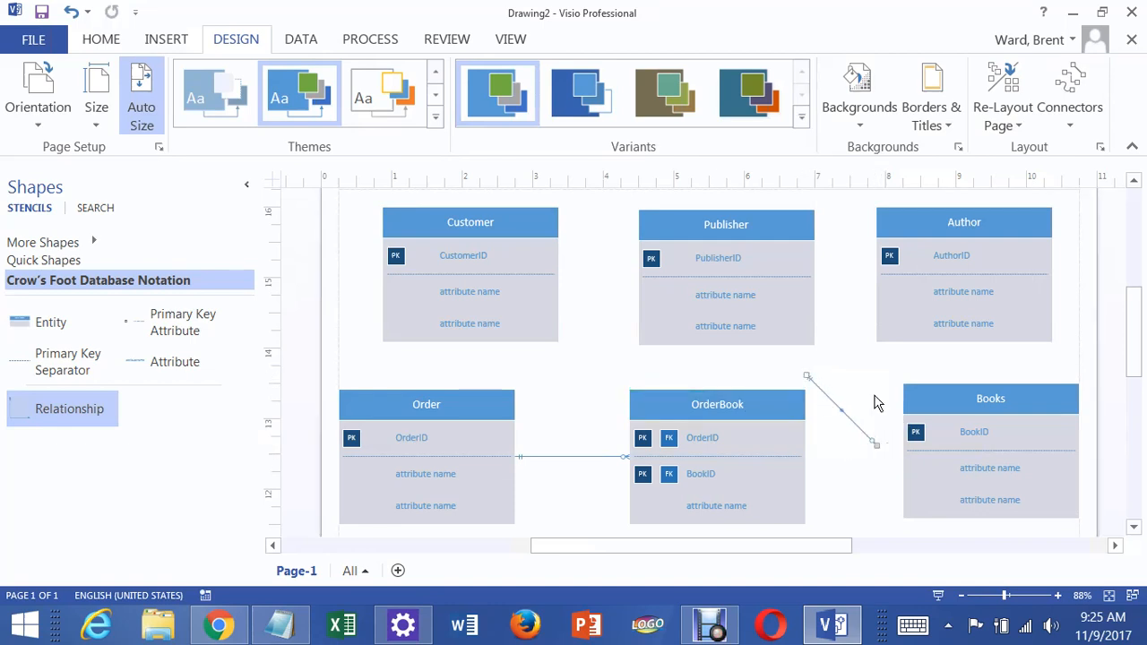
{"action": "right_click", "coordinate": [818, 390]}
{"action": "mouse_move", "coordinate": [963, 42]}
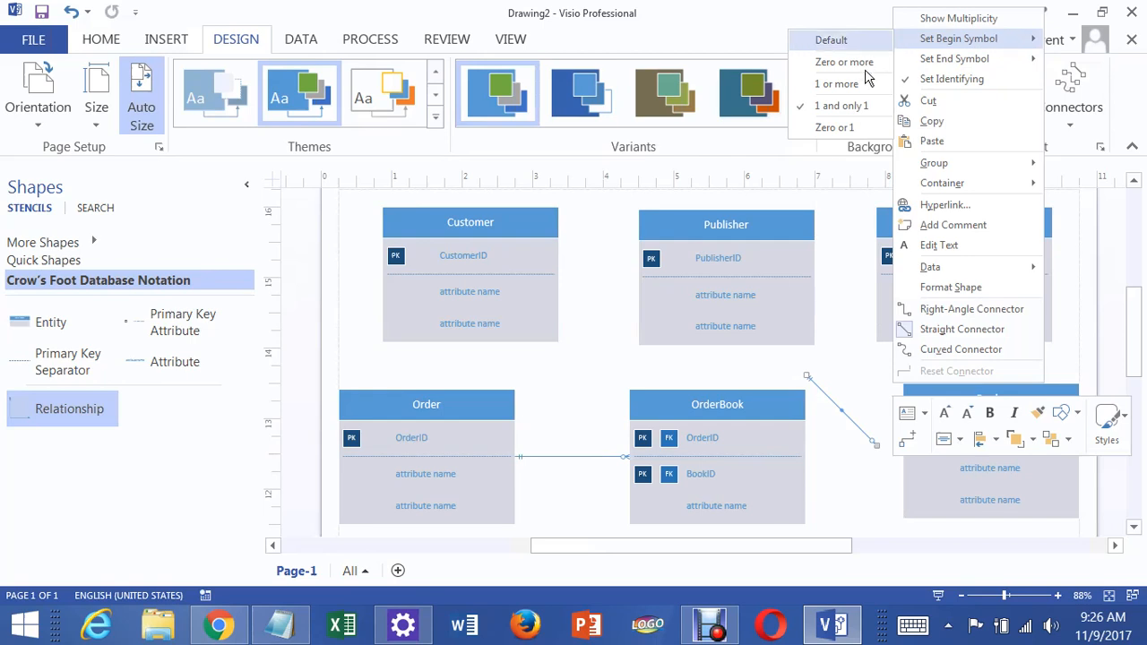
{"action": "left_click", "coordinate": [838, 63]}
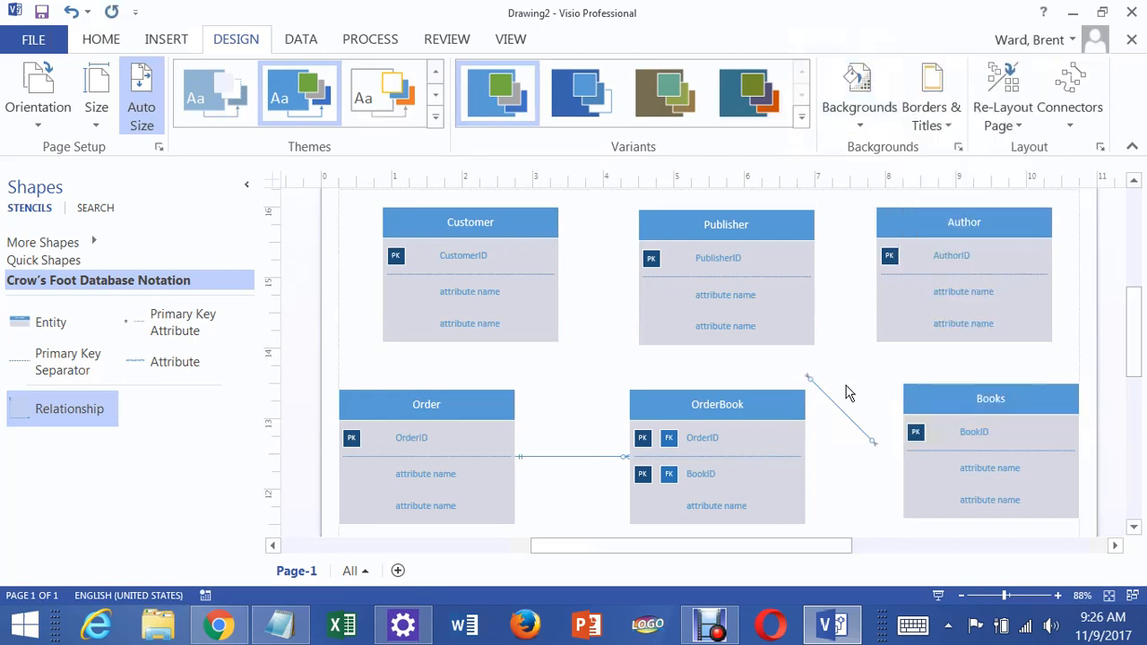
Attach the unattached relationship line to OrderBook and Books, and nudge the Books entity slightly up.
{"action": "left_click_drag", "start_coordinate": [809, 377], "coordinate": [819, 468]}
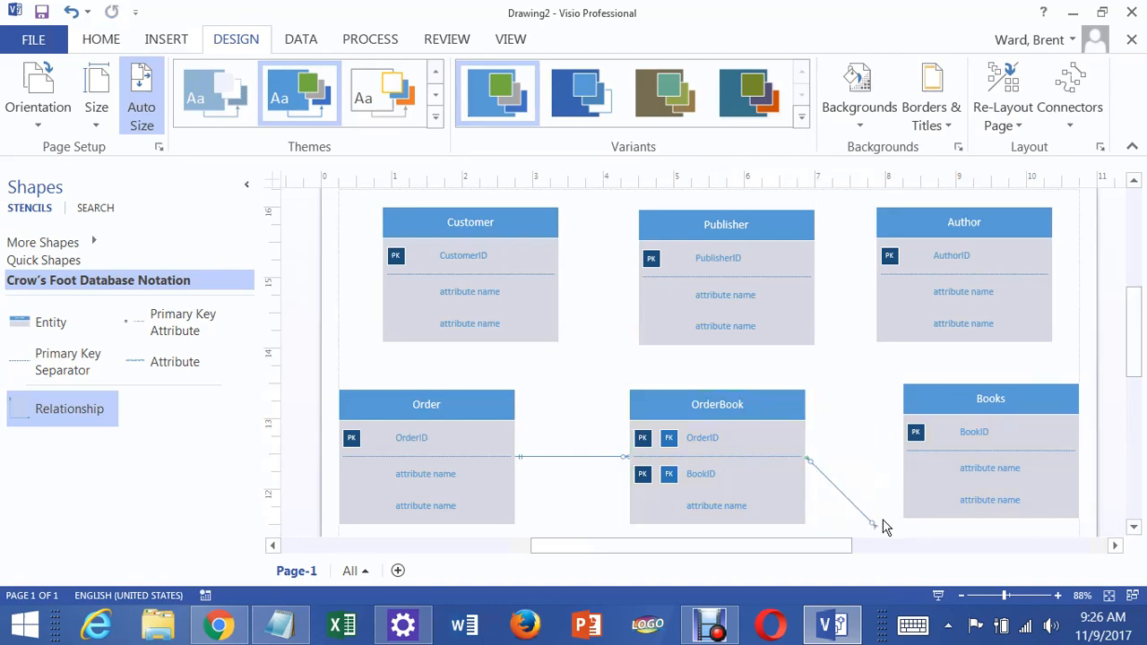
{"action": "left_click_drag", "start_coordinate": [875, 524], "coordinate": [902, 469]}
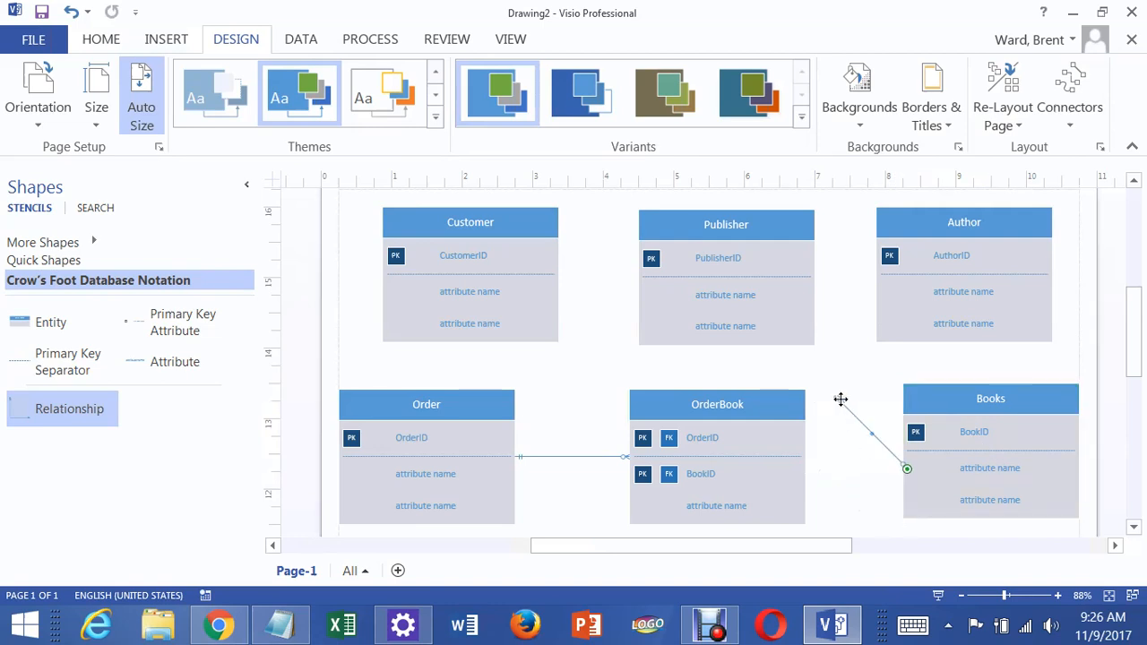
{"action": "left_click_drag", "start_coordinate": [836, 404], "coordinate": [793, 459]}
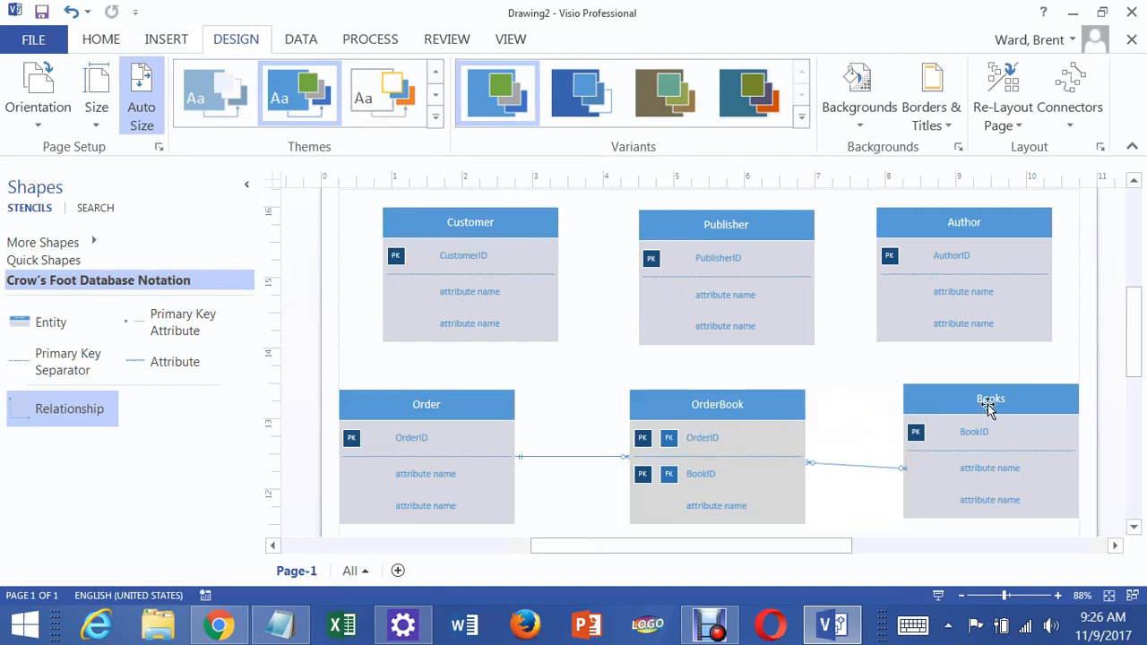
{"action": "left_click_drag", "start_coordinate": [966, 394], "coordinate": [1004, 399]}
{"action": "left_click", "coordinate": [852, 487]}
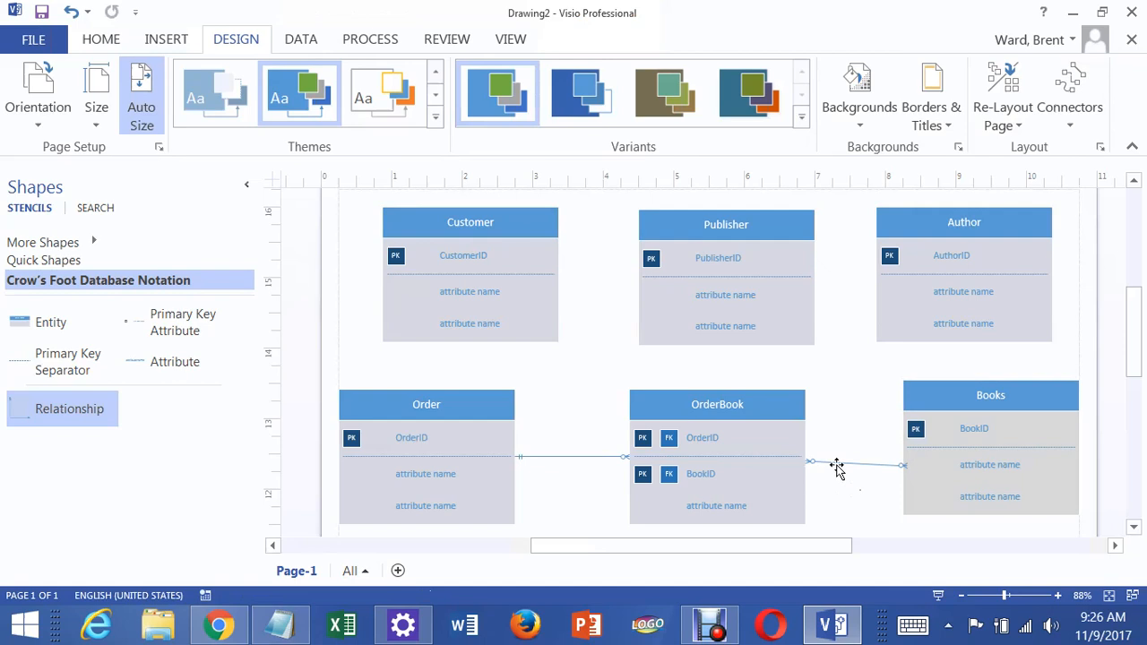
Set the end symbol of the OrderBook–Books relationship, beside Books, to 1 and only 1.
{"action": "right_click", "coordinate": [903, 466]}
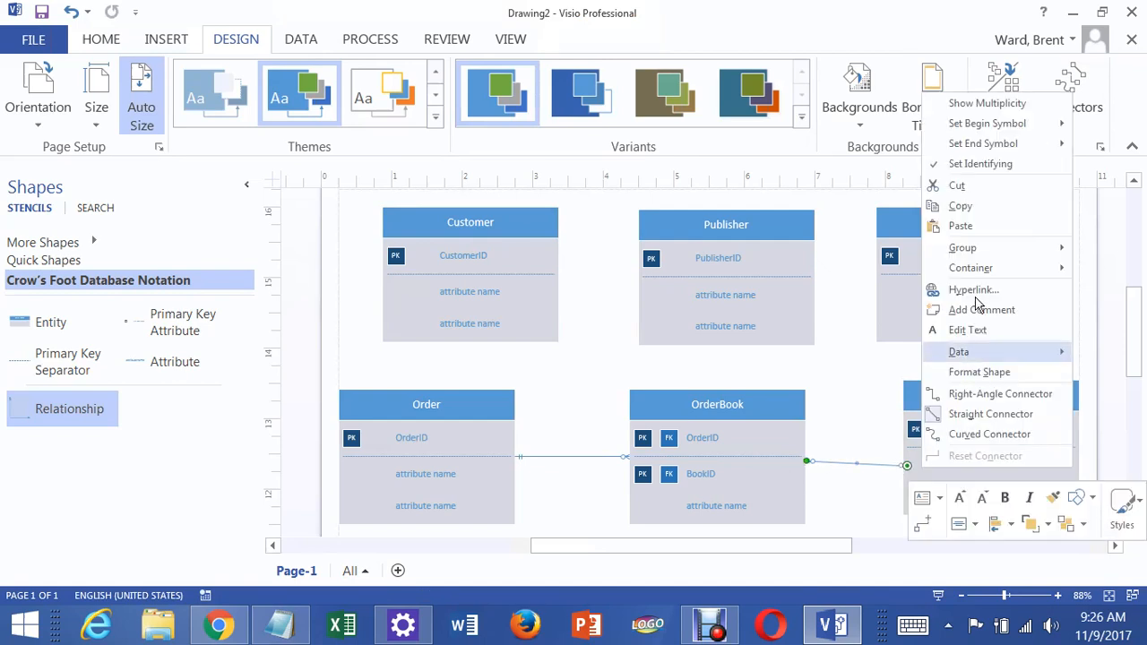
{"action": "mouse_move", "coordinate": [979, 150]}
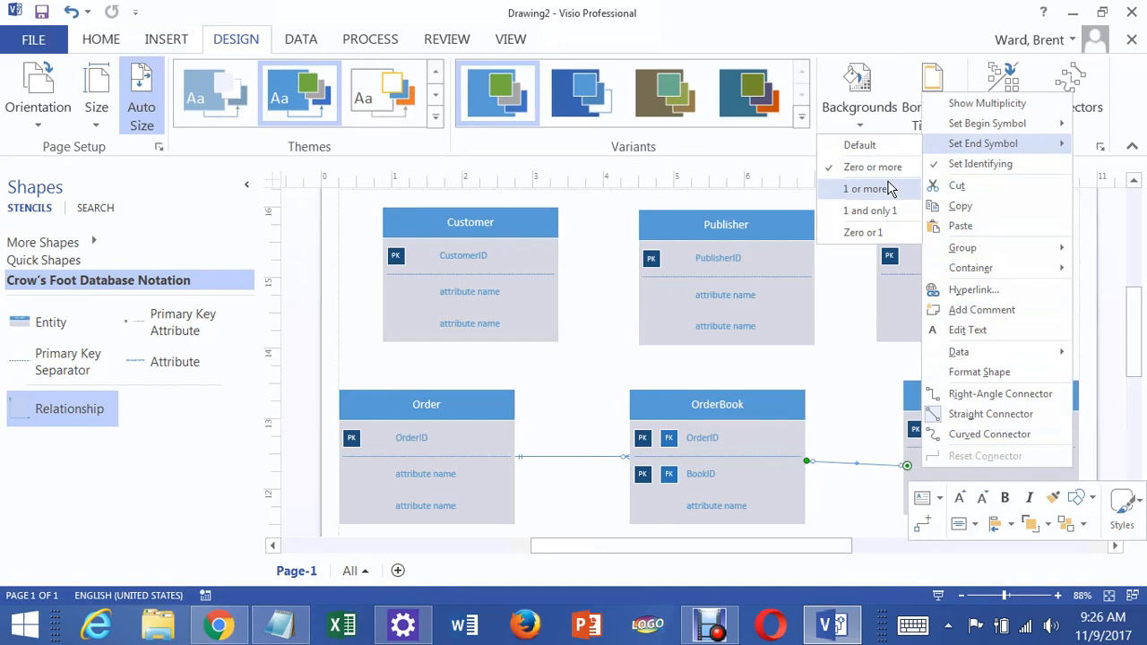
{"action": "left_click", "coordinate": [872, 211]}
{"action": "left_click", "coordinate": [877, 487]}
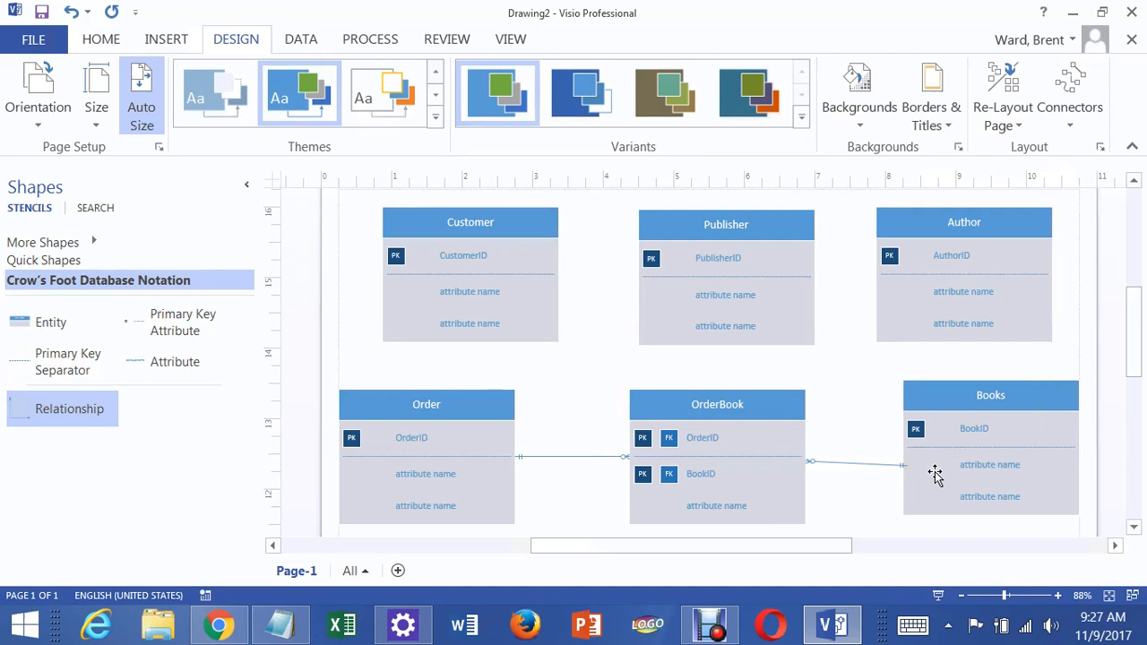
Move the Order entity slightly right and down, and shift the Customer entity slightly left above it.
{"action": "left_click", "coordinate": [473, 418]}
{"action": "left_click_drag", "start_coordinate": [473, 418], "coordinate": [487, 429]}
{"action": "left_click_drag", "start_coordinate": [498, 383], "coordinate": [497, 383]}
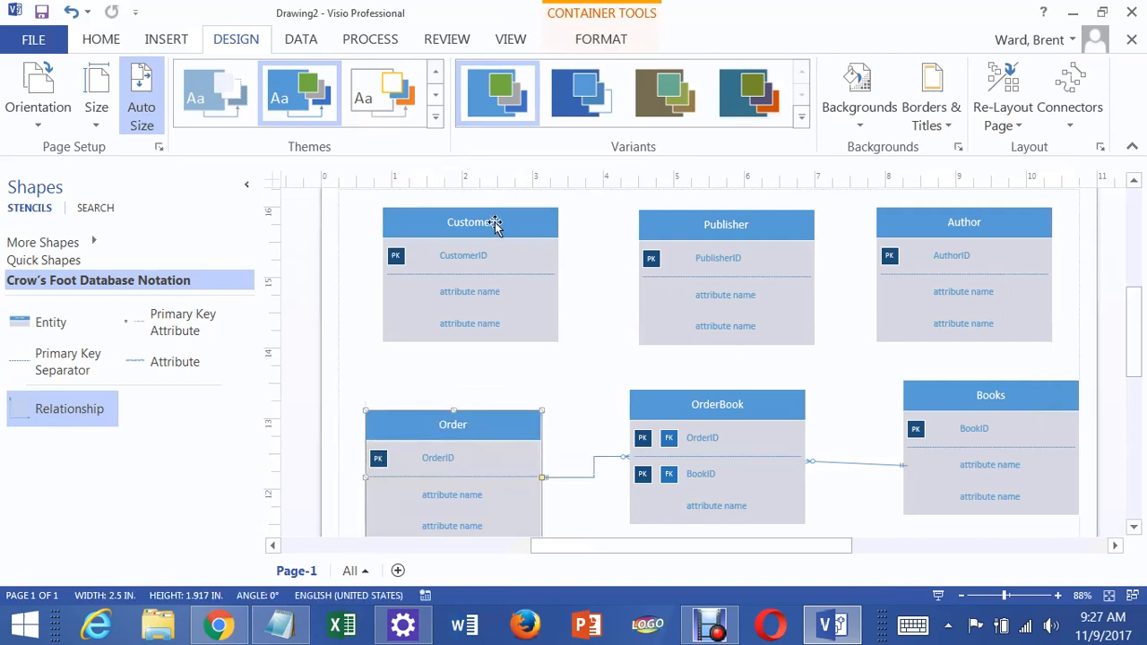
{"action": "left_click_drag", "start_coordinate": [496, 224], "coordinate": [504, 252]}
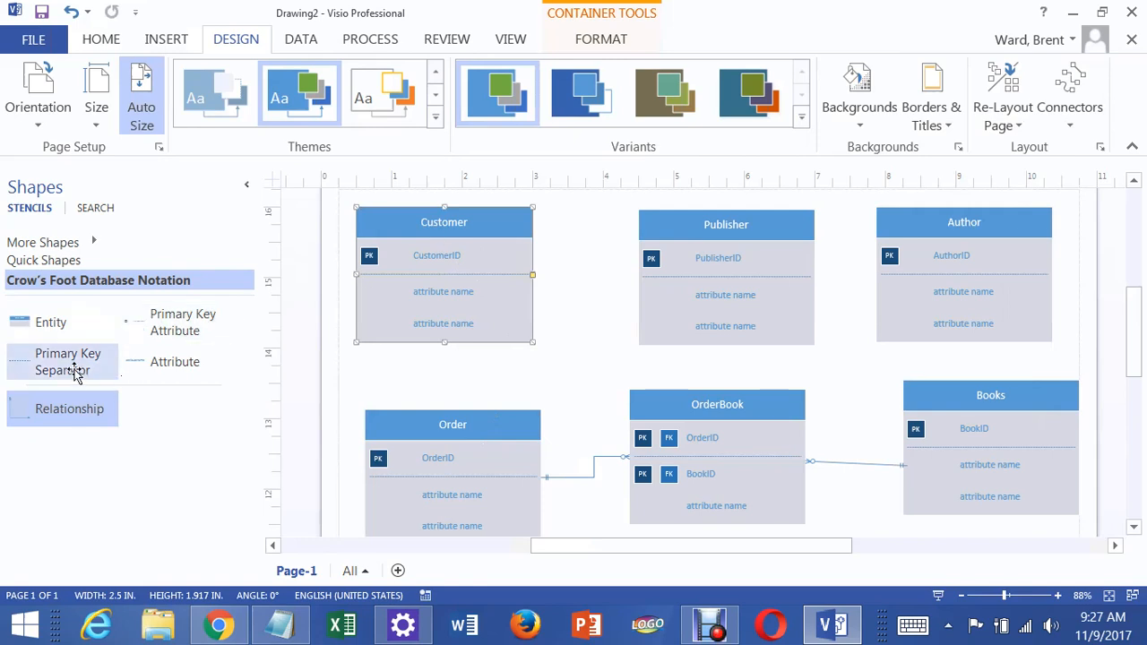
Add an unattached Relationship line between the Customer and Order entities and change it to a straight connector.
{"action": "left_click_drag", "start_coordinate": [70, 406], "coordinate": [591, 339]}
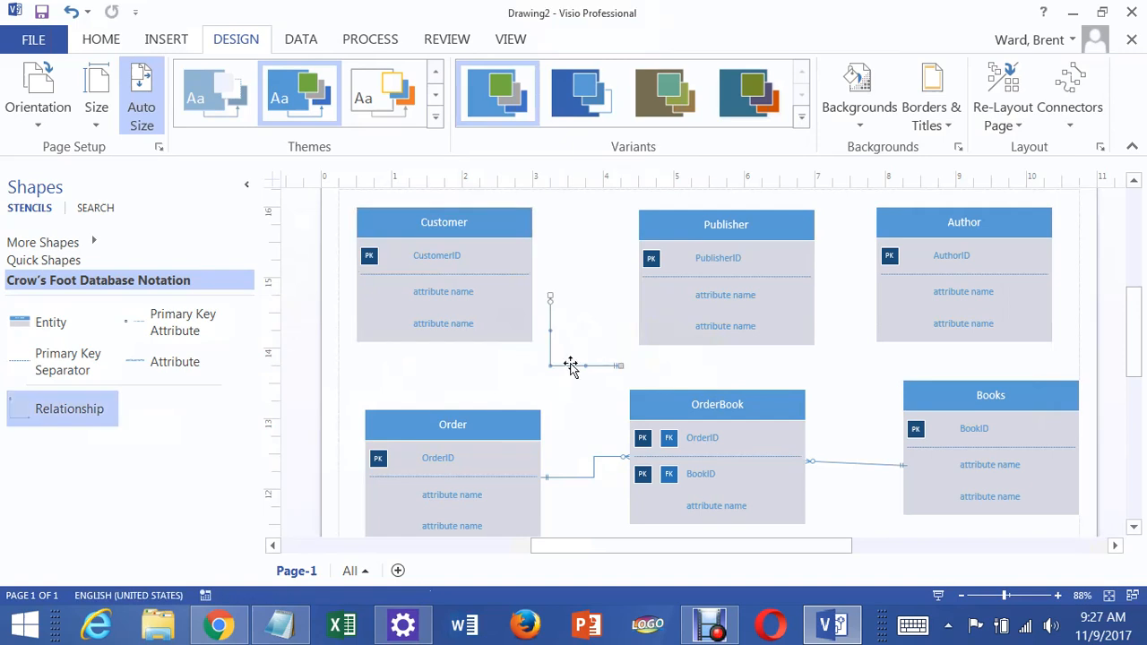
{"action": "left_click", "coordinate": [570, 366]}
{"action": "right_click", "coordinate": [570, 366]}
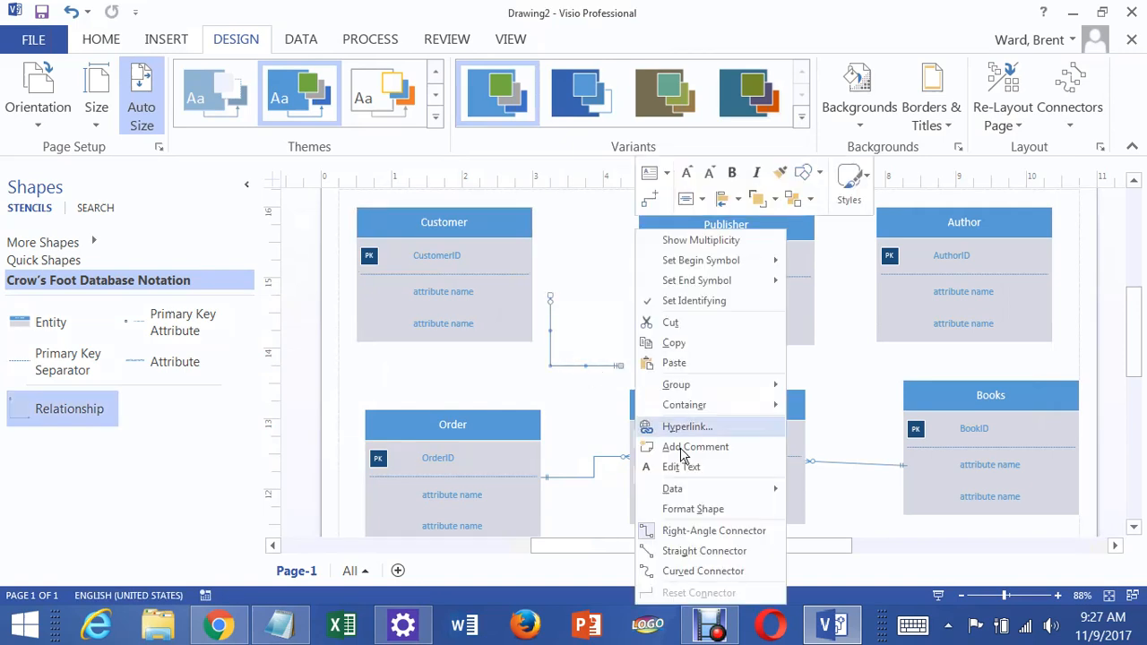
{"action": "left_click", "coordinate": [705, 551]}
{"action": "left_click", "coordinate": [590, 400]}
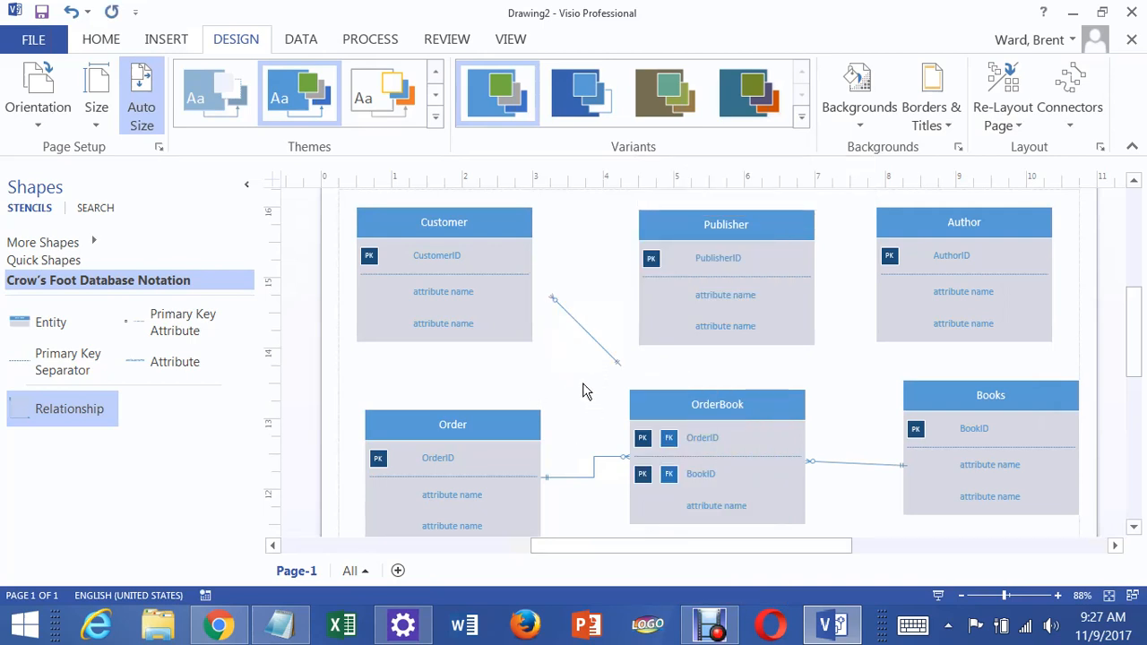
Attach the new relationship line to the top of Order and the bottom of Customer, aligning Customer directly above Order.
{"action": "left_click_drag", "start_coordinate": [550, 297], "coordinate": [526, 423]}
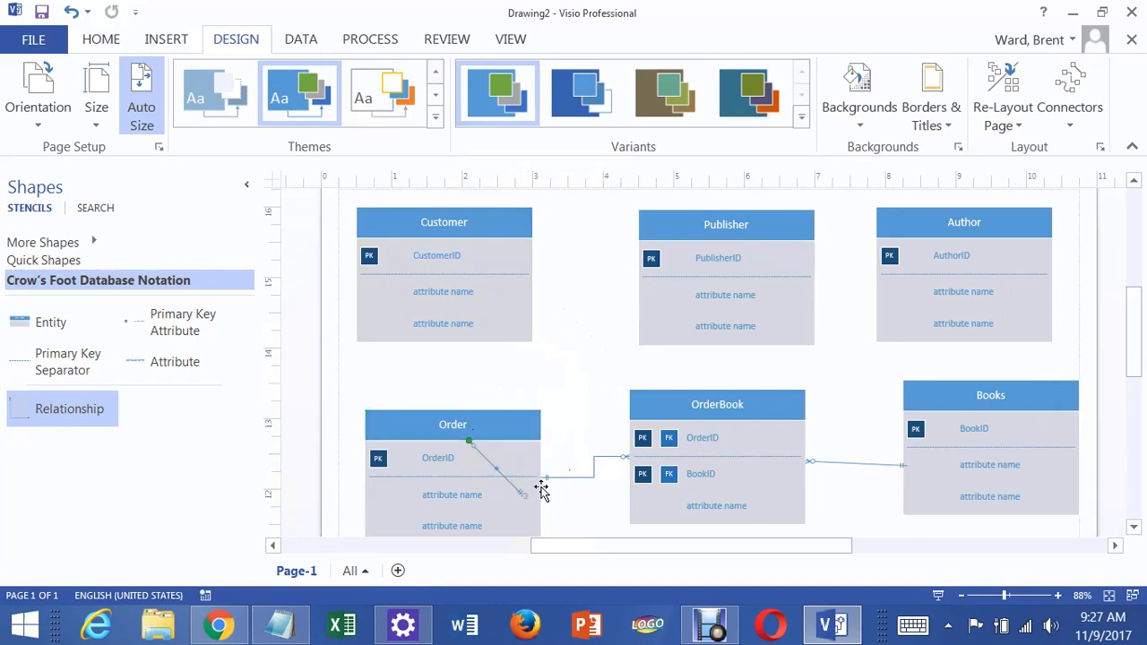
{"action": "left_click_drag", "start_coordinate": [525, 495], "coordinate": [527, 386]}
{"action": "mouse_move", "coordinate": [503, 348]}
{"action": "left_mouse_down"}
{"action": "mouse_move", "coordinate": [494, 330]}
{"action": "mouse_move", "coordinate": [504, 354]}
{"action": "left_mouse_up"}
{"action": "mouse_move", "coordinate": [487, 230]}
{"action": "left_mouse_down"}
{"action": "mouse_move", "coordinate": [514, 242]}
{"action": "mouse_move", "coordinate": [474, 226]}
{"action": "left_mouse_up"}
{"action": "left_click", "coordinate": [601, 260]}
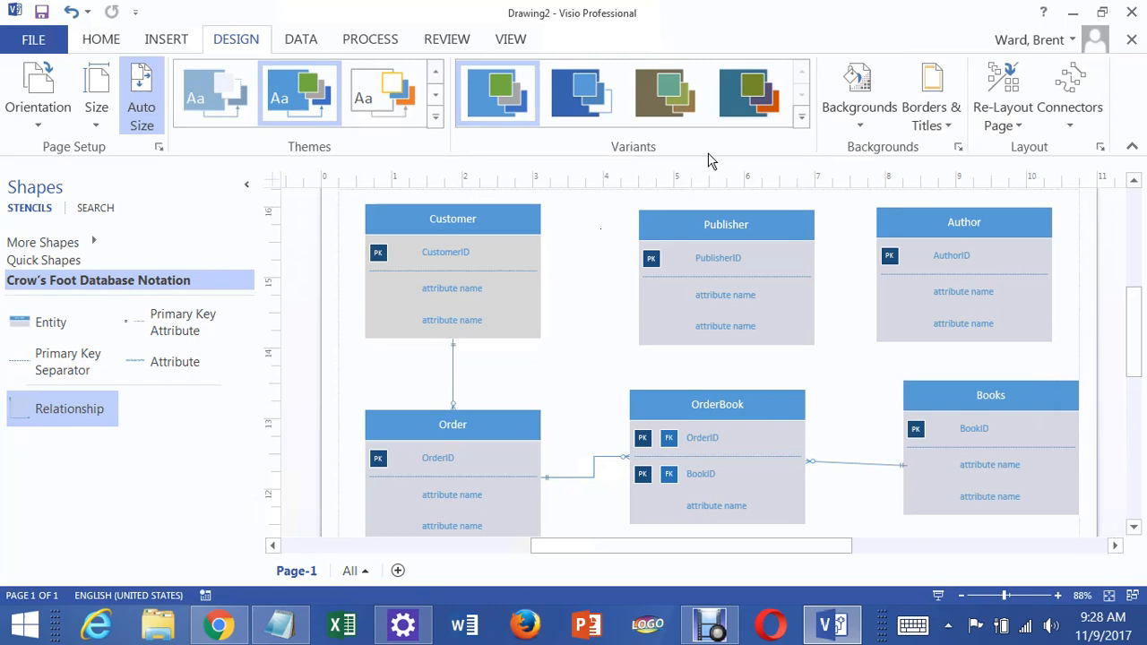
Move the Books entity down and place a new Entity shape between Author and Books.
{"action": "left_click", "coordinate": [1011, 433]}
{"action": "left_click_drag", "start_coordinate": [1010, 433], "coordinate": [1000, 519]}
{"action": "left_click_drag", "start_coordinate": [53, 324], "coordinate": [965, 408]}
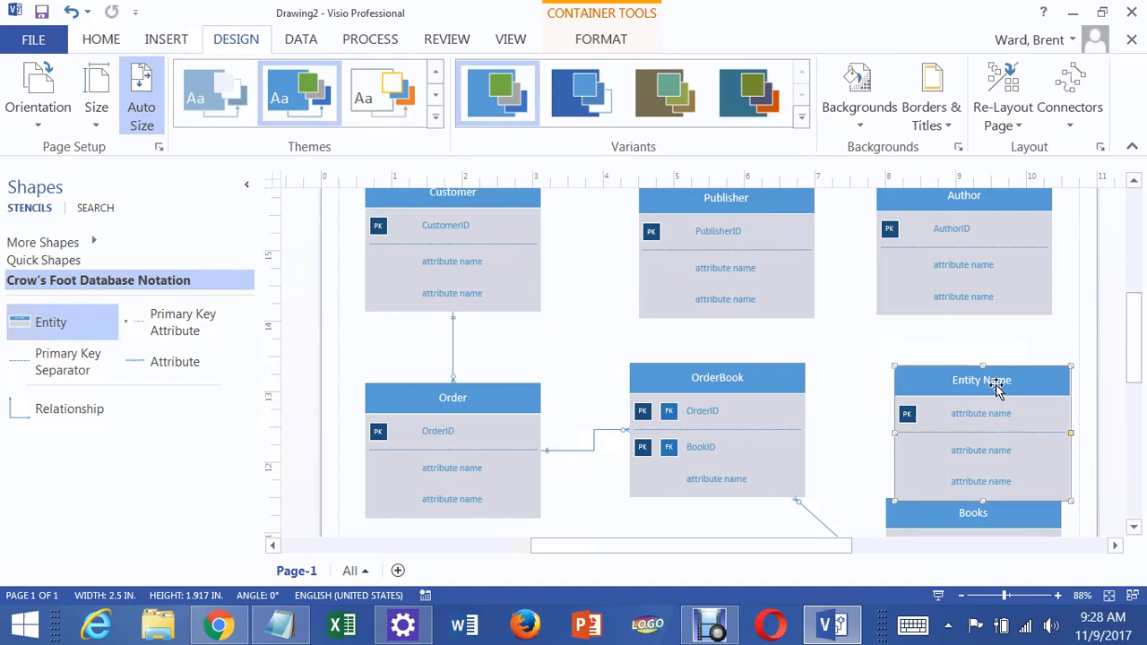
{"action": "mouse_move", "coordinate": [981, 368]}
{"action": "left_mouse_down"}
{"action": "mouse_move", "coordinate": [978, 359]}
{"action": "mouse_move", "coordinate": [996, 361]}
{"action": "left_mouse_up"}
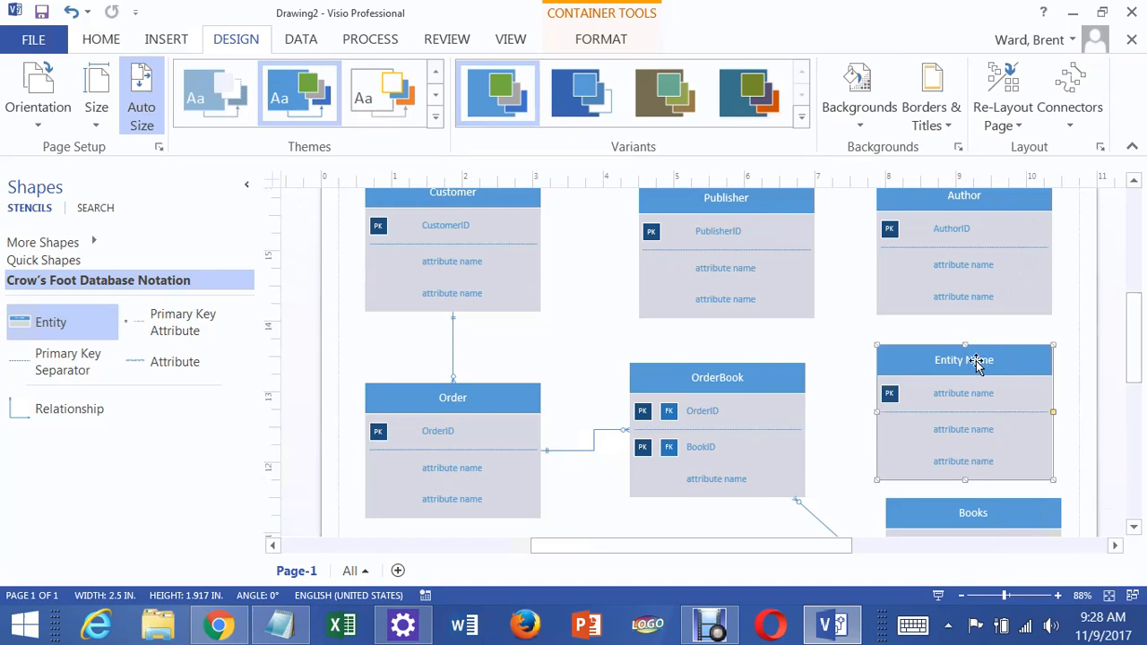
Name the new entity BookAuthor.
{"action": "double_click", "coordinate": [982, 368]}
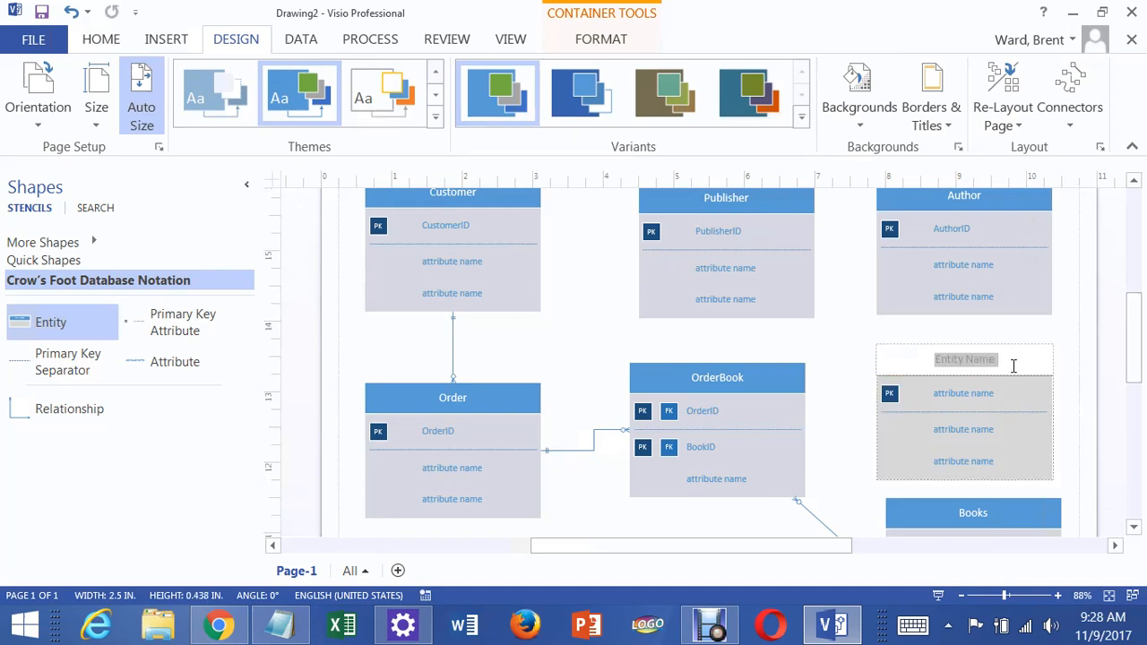
{"action": "type", "text": "BookAuthor"}
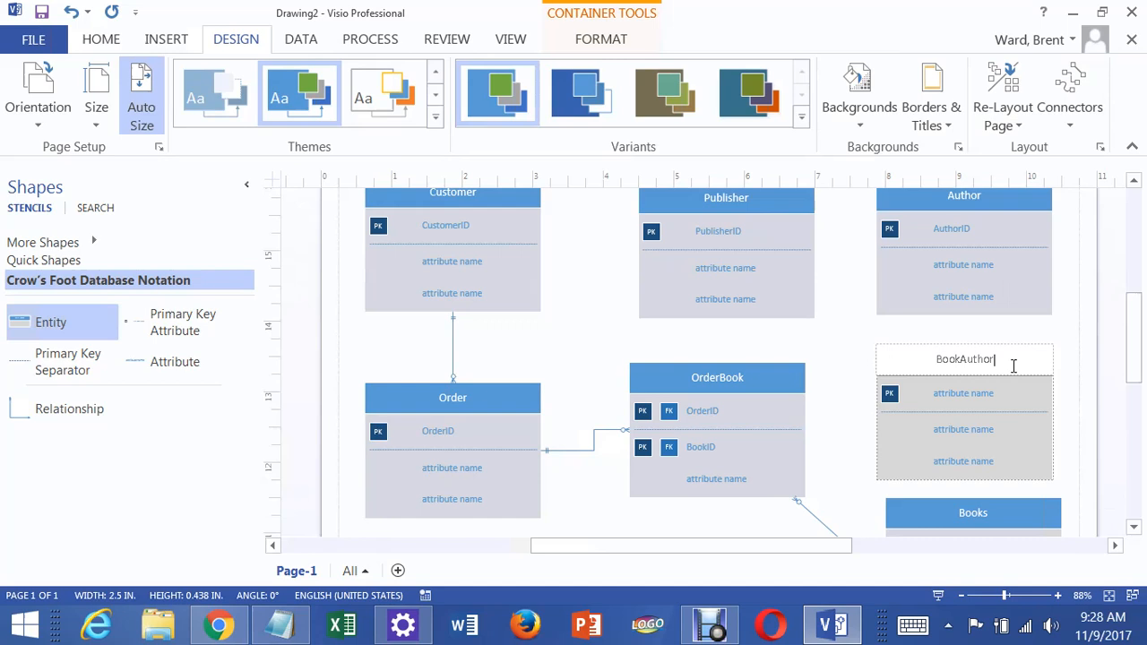
{"action": "left_click", "coordinate": [843, 367]}
Move the Books entity further down and lower BookAuthor to leave space between it and the Author and Books entities.
{"action": "left_click_drag", "start_coordinate": [997, 527], "coordinate": [995, 422]}
{"action": "mouse_move", "coordinate": [995, 258]}
{"action": "left_mouse_down"}
{"action": "mouse_move", "coordinate": [1002, 277]}
{"action": "mouse_move", "coordinate": [996, 266]}
{"action": "mouse_move", "coordinate": [942, 357]}
{"action": "left_mouse_up"}
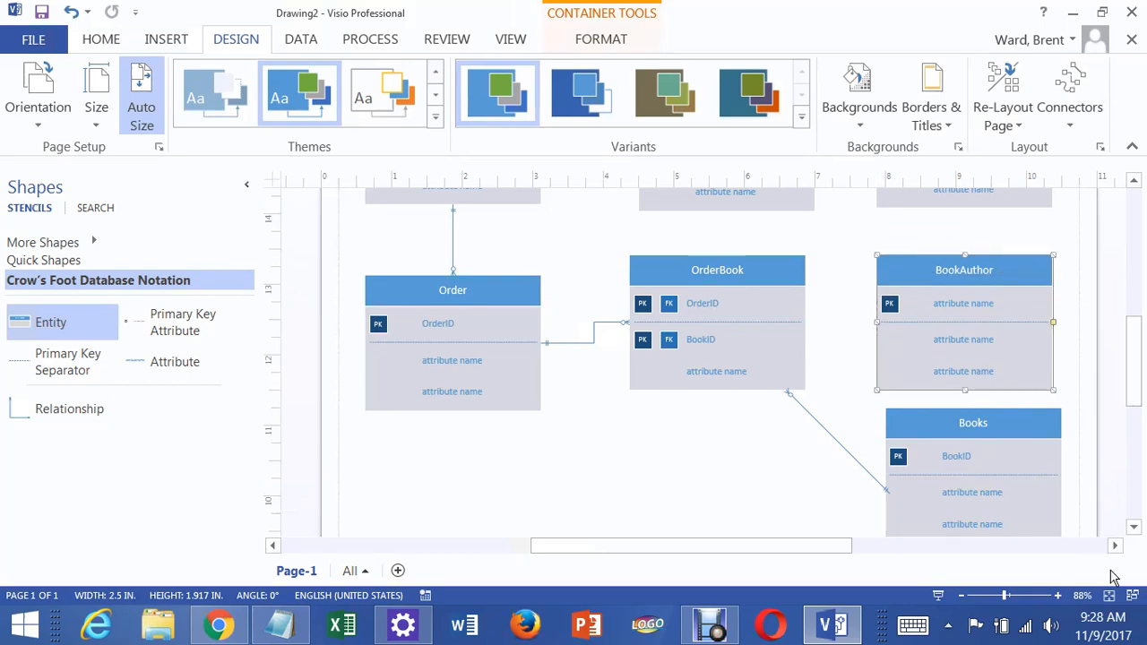
{"action": "left_click", "coordinate": [1135, 528]}
{"action": "left_click", "coordinate": [1135, 528]}
{"action": "left_click", "coordinate": [1135, 528]}
{"action": "left_click_drag", "start_coordinate": [988, 267], "coordinate": [987, 327]}
{"action": "mouse_move", "coordinate": [1135, 400]}
{"action": "left_mouse_down"}
{"action": "mouse_move", "coordinate": [1139, 305]}
{"action": "mouse_move", "coordinate": [1140, 369]}
{"action": "left_mouse_up"}
{"action": "left_click", "coordinate": [1000, 354]}
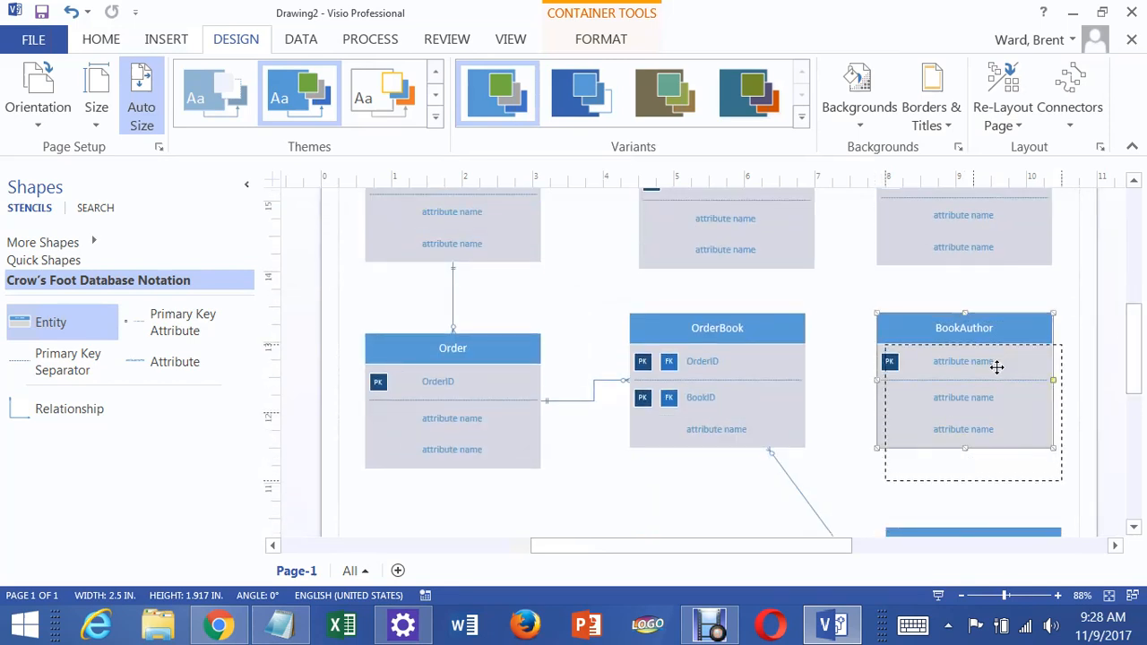
Add another unattached Relationship line in the empty area below Order and OrderBook.
{"action": "left_click", "coordinate": [668, 492]}
{"action": "left_click_drag", "start_coordinate": [56, 408], "coordinate": [629, 494]}
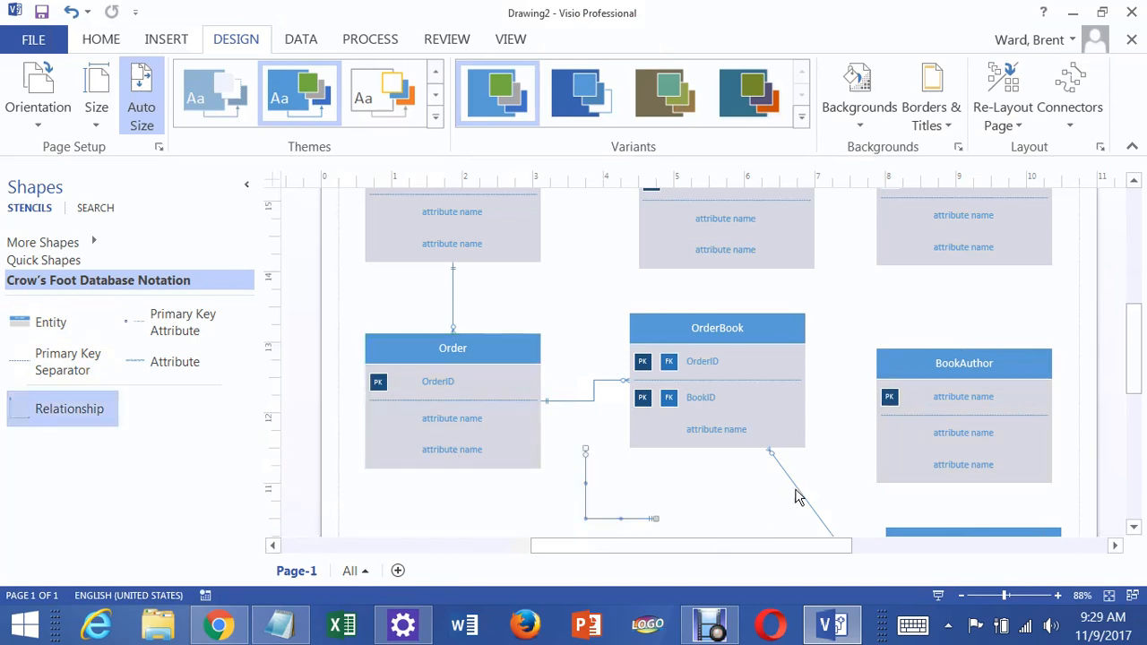
Name the first two attributes of the BookAuthor entity AuthorID and BookID.
{"action": "left_click", "coordinate": [979, 397]}
{"action": "double_click", "coordinate": [978, 397]}
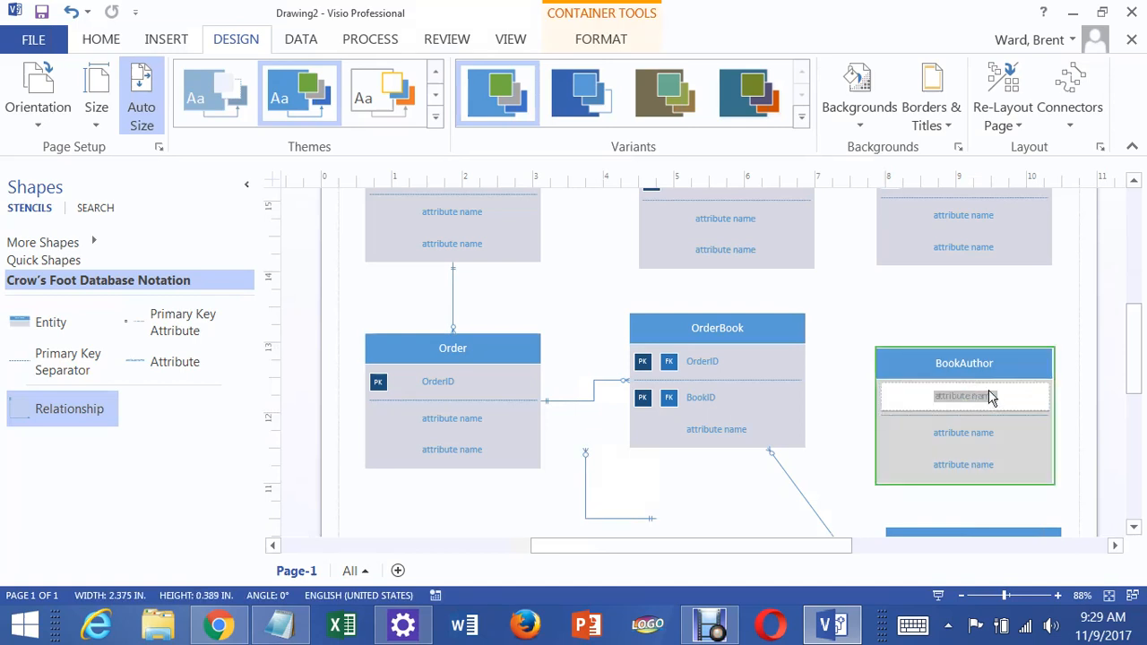
{"action": "type", "text": "AuthorID"}
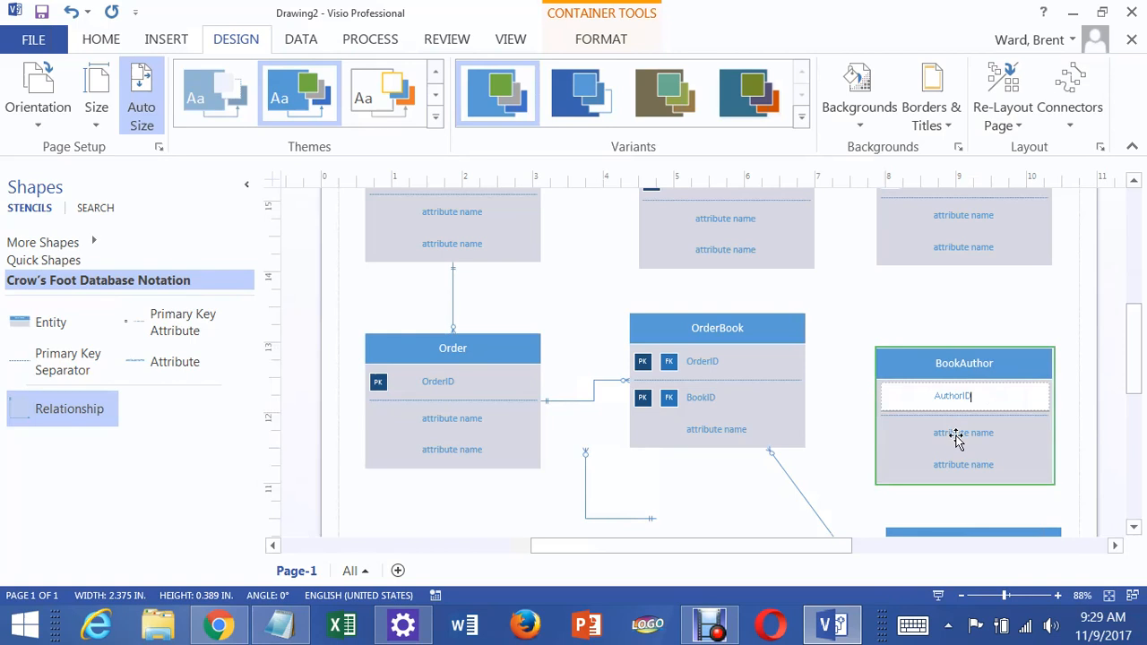
{"action": "left_click", "coordinate": [956, 438]}
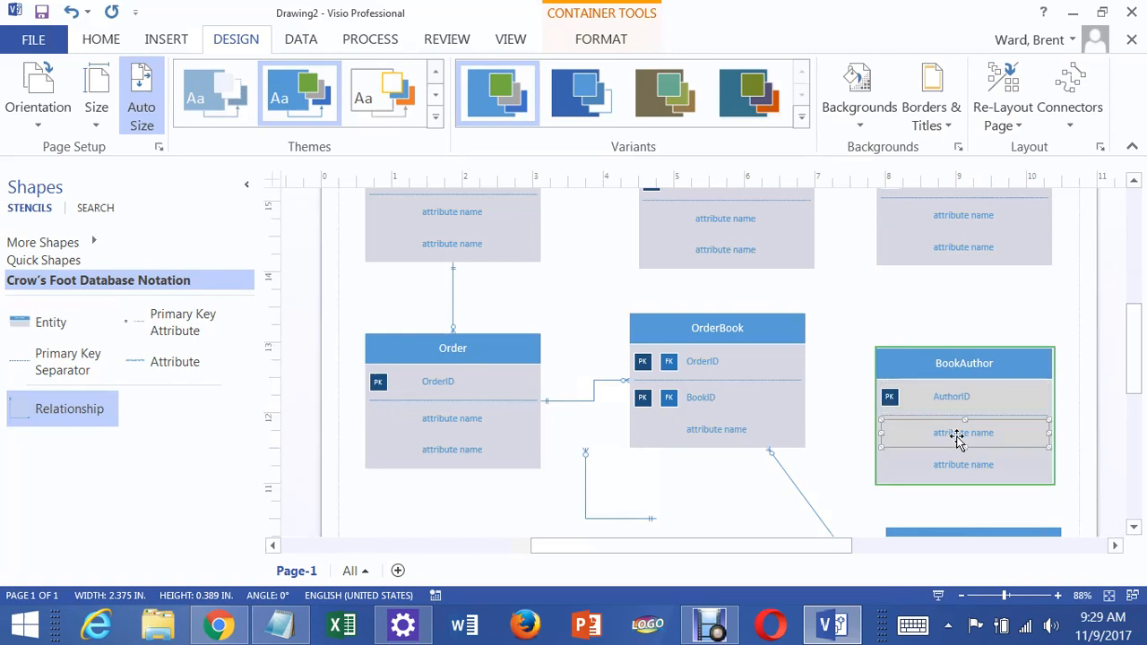
{"action": "double_click", "coordinate": [972, 426]}
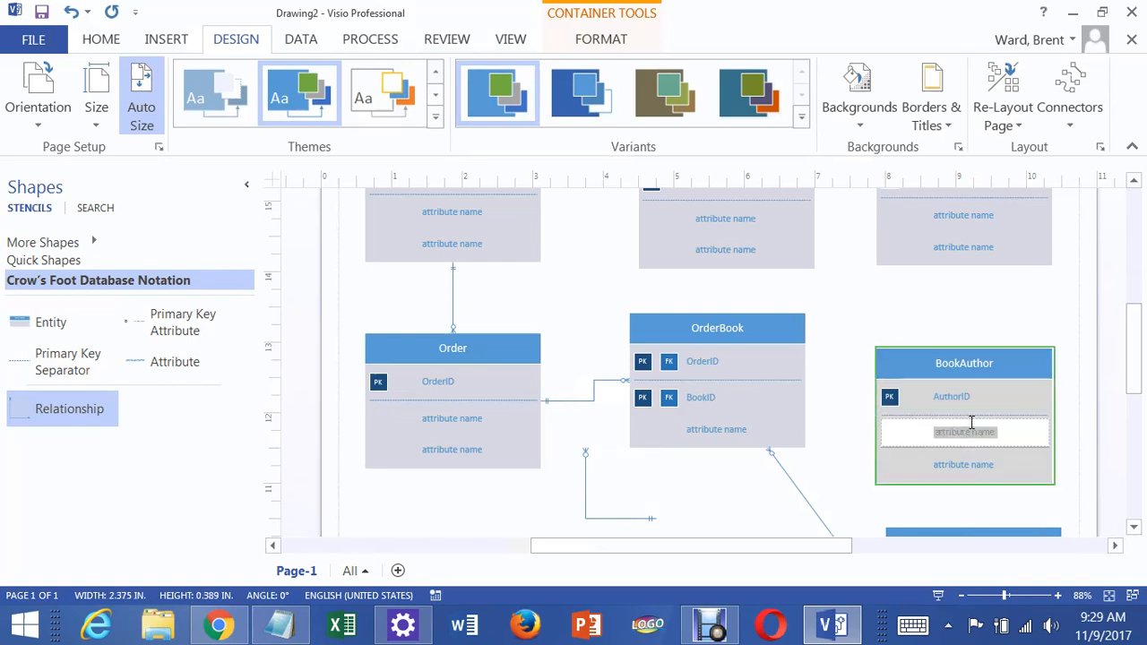
{"action": "type", "text": "BookID"}
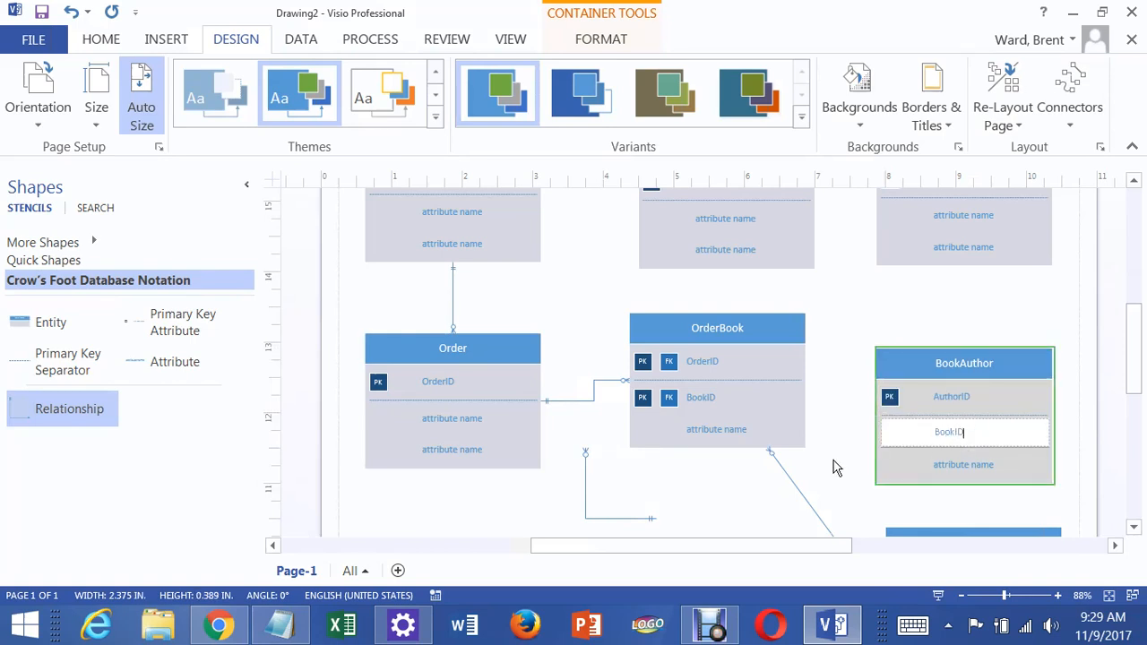
{"action": "left_click", "coordinate": [844, 476]}
Set the BookID attribute of BookAuthor as a primary key.
{"action": "left_click", "coordinate": [941, 436]}
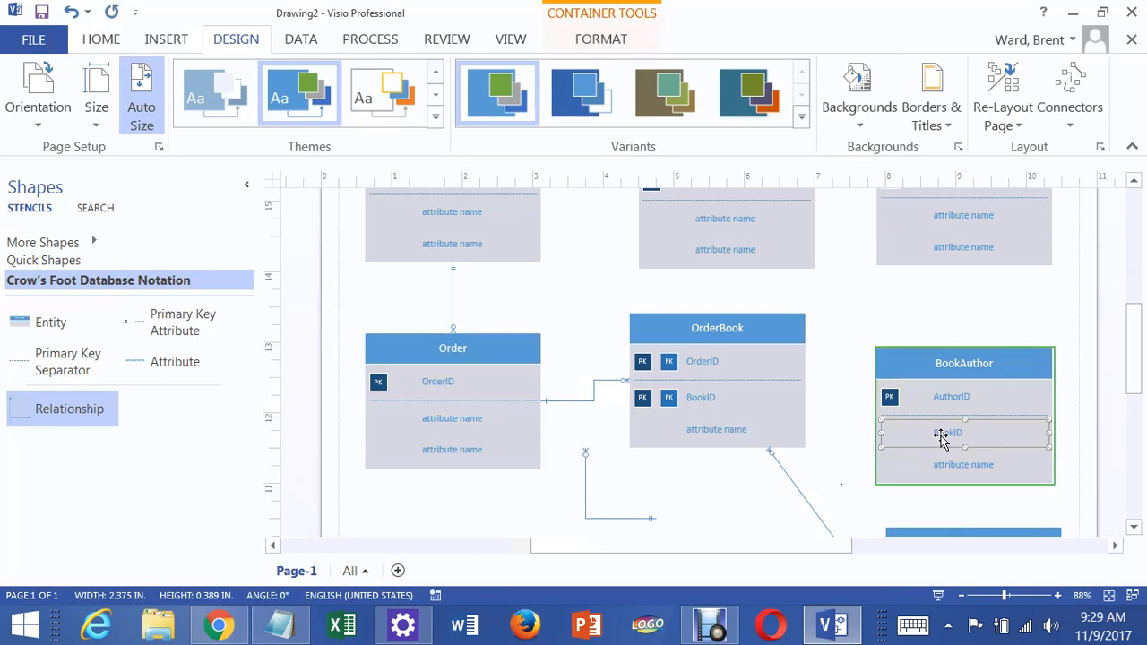
{"action": "right_click", "coordinate": [941, 436]}
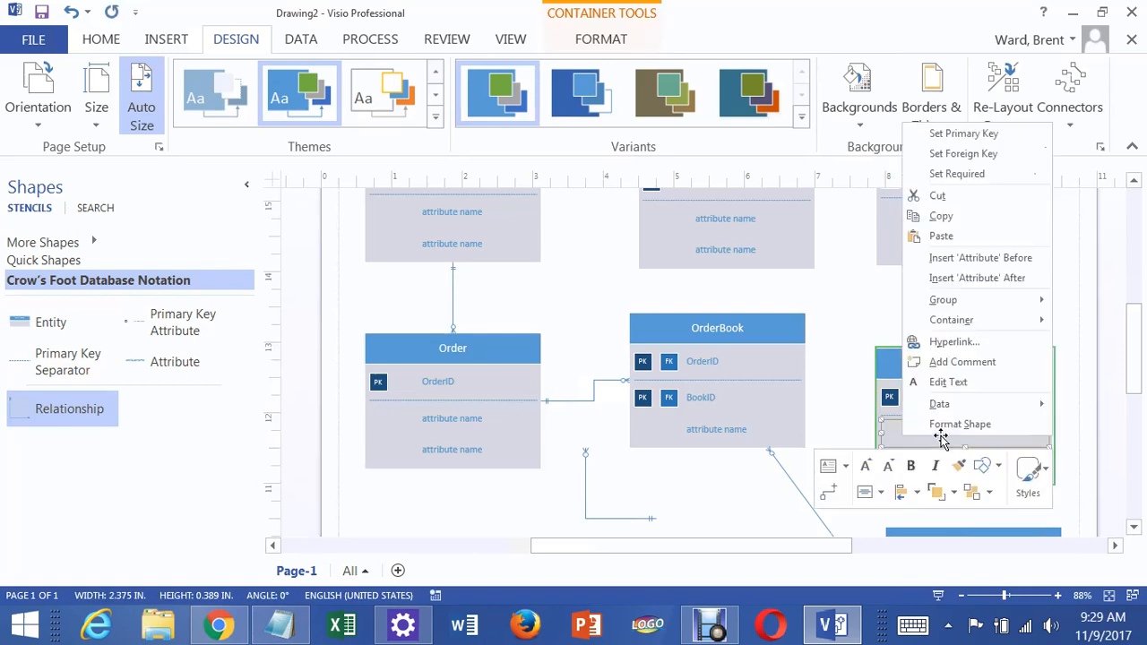
{"action": "left_click", "coordinate": [964, 134]}
{"action": "left_click", "coordinate": [884, 316]}
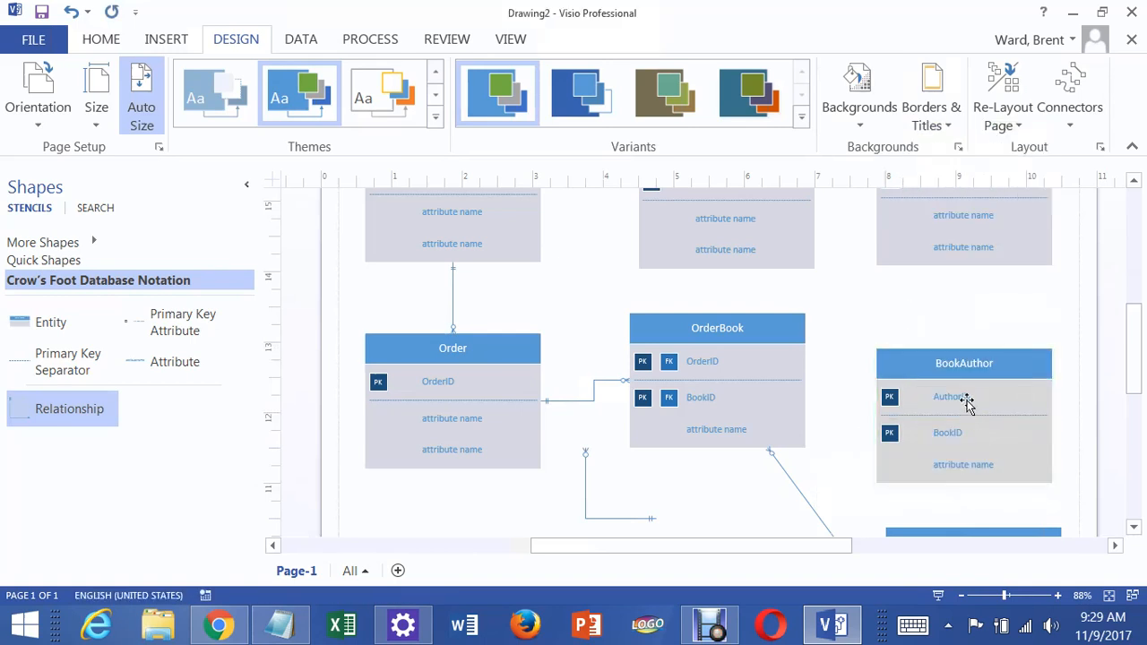
Set both the AuthorID and BookID attributes of BookAuthor as foreign keys.
{"action": "left_click", "coordinate": [969, 403]}
{"action": "left_click", "coordinate": [969, 403]}
{"action": "right_click", "coordinate": [970, 404]}
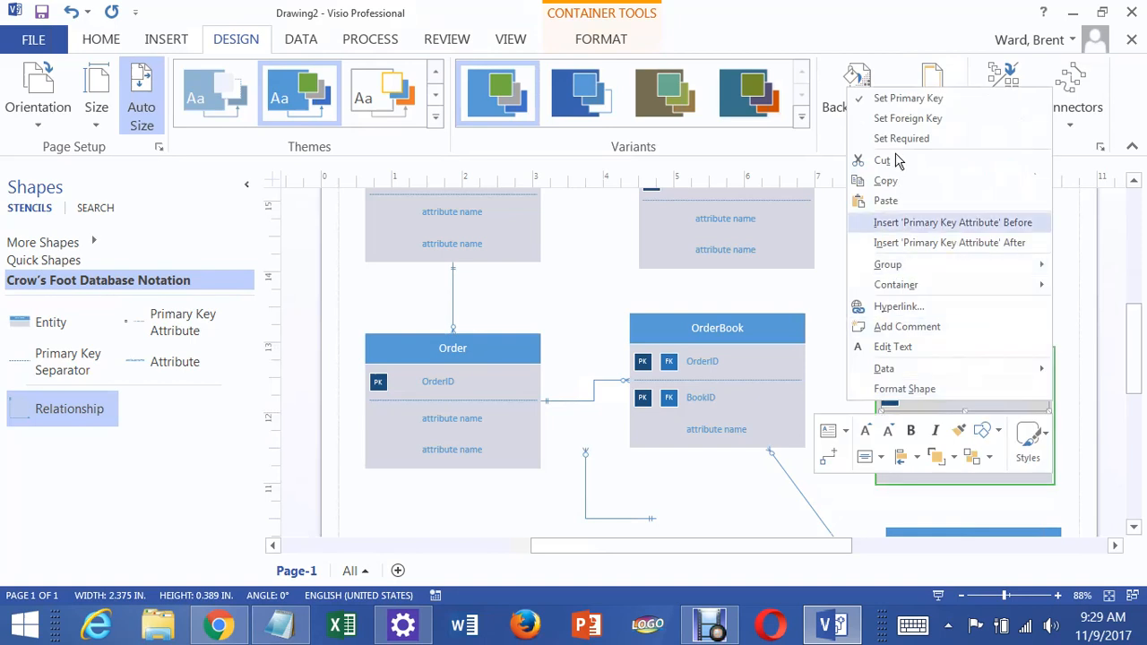
{"action": "left_click", "coordinate": [898, 119]}
{"action": "left_click", "coordinate": [954, 437]}
{"action": "right_click", "coordinate": [952, 438]}
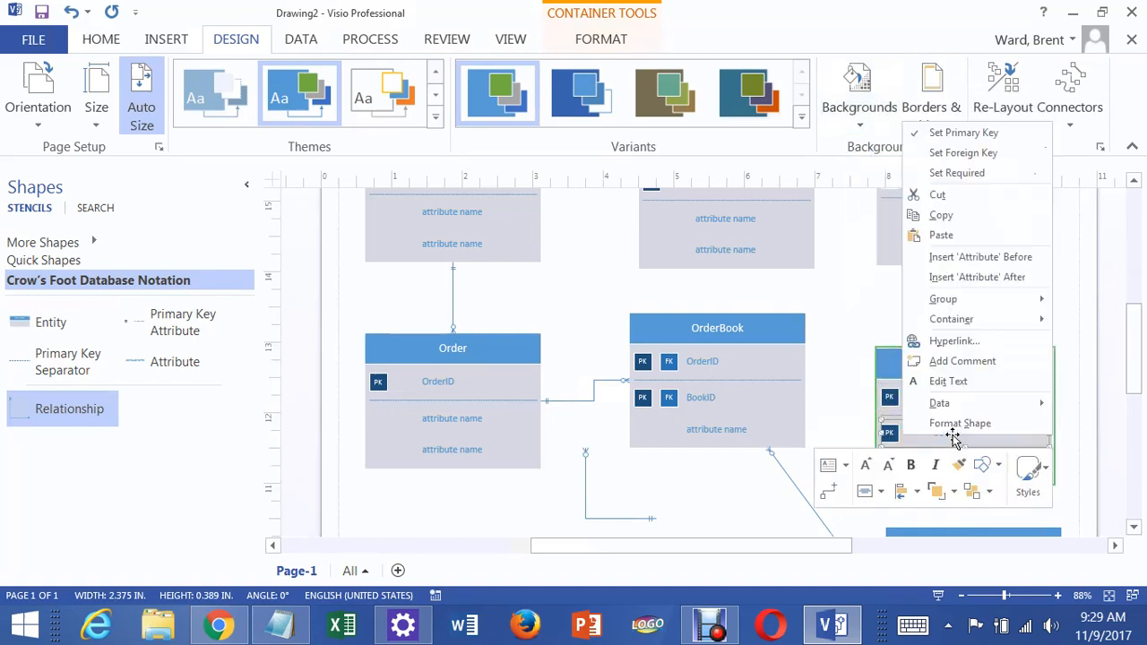
{"action": "left_click", "coordinate": [952, 157]}
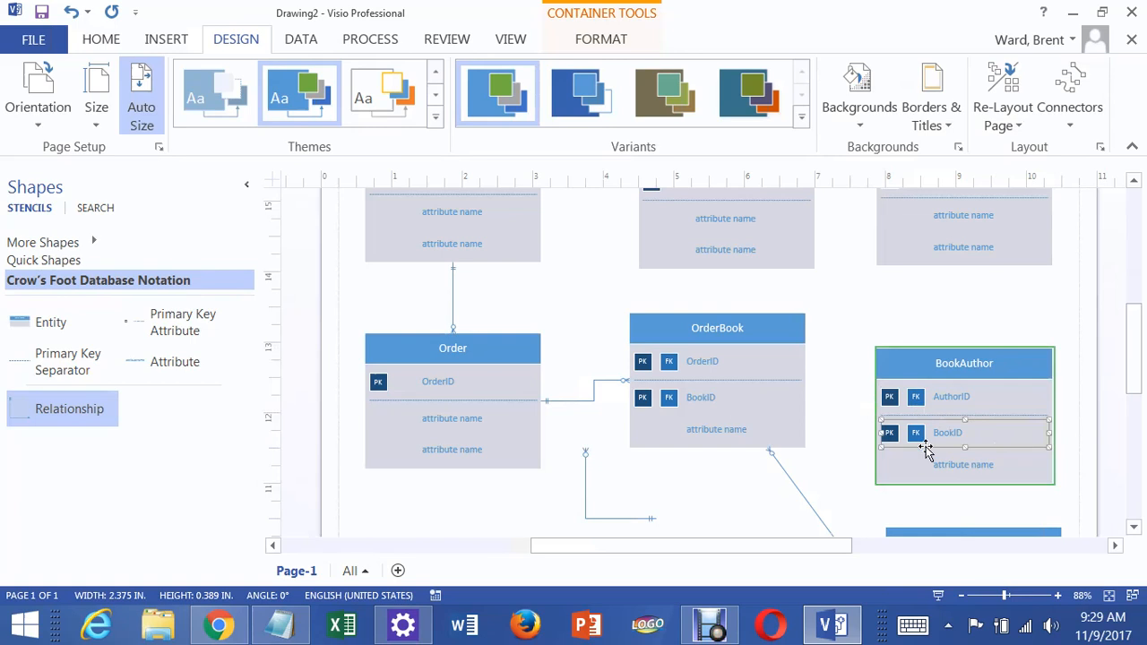
Shift the BookAuthor entity slightly right and up so it lines up with Books.
{"action": "left_click", "coordinate": [1001, 346]}
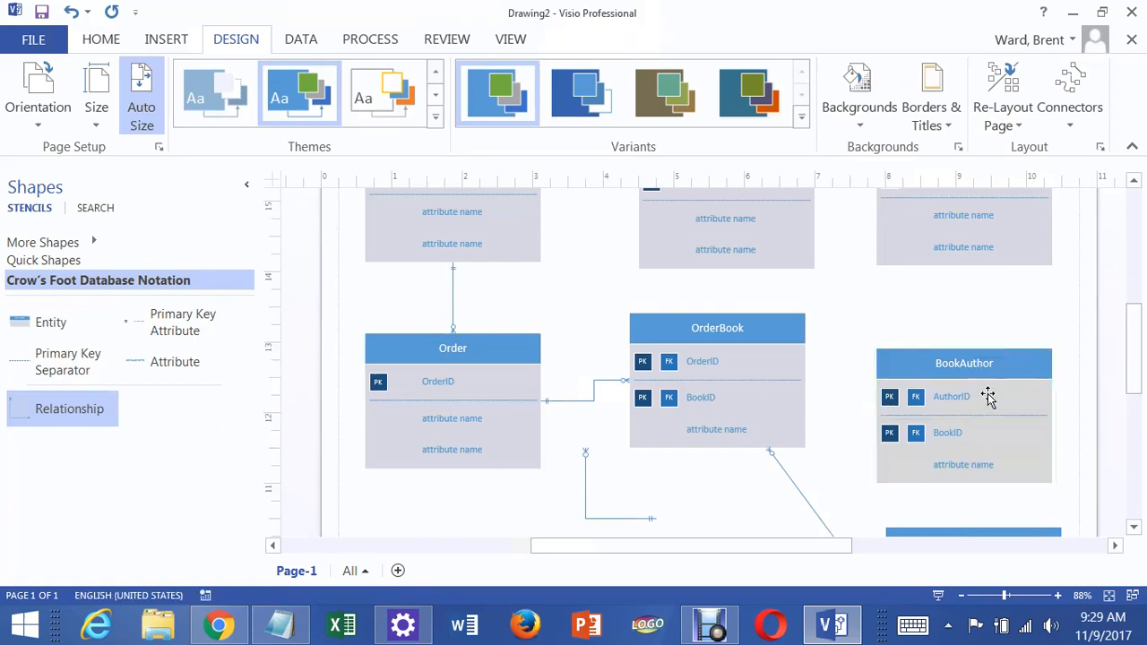
{"action": "left_click", "coordinate": [997, 363]}
{"action": "left_click_drag", "start_coordinate": [826, 438], "coordinate": [824, 439]}
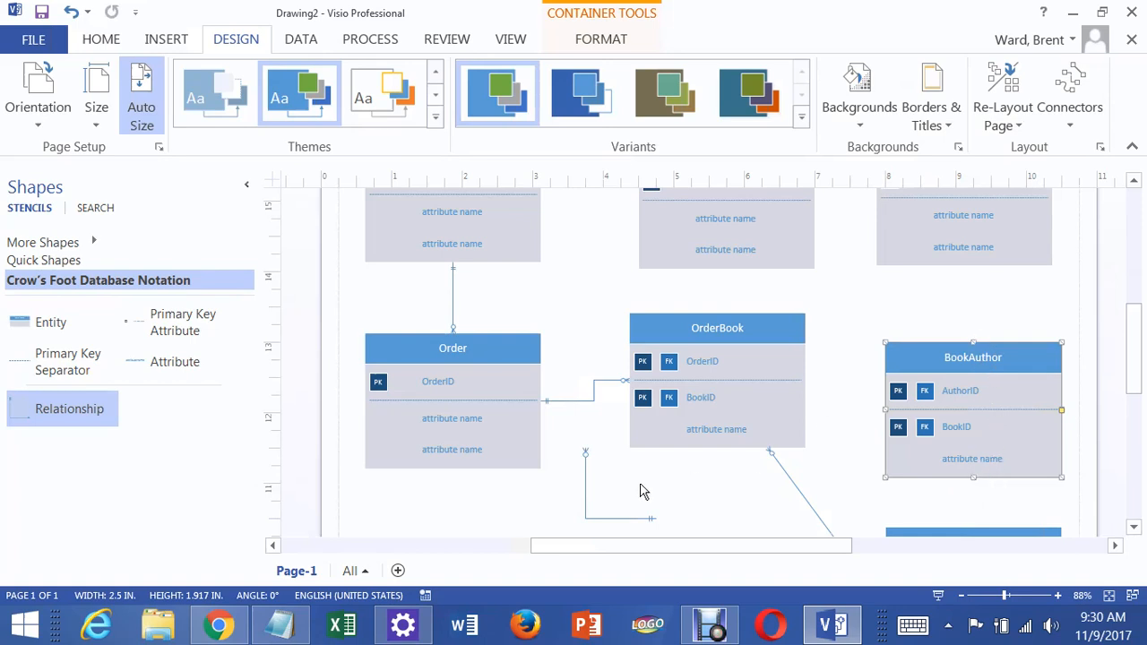
Change the loose relationship below Order to a straight connector and connect Author to BookAuthor with it.
{"action": "left_click", "coordinate": [585, 484]}
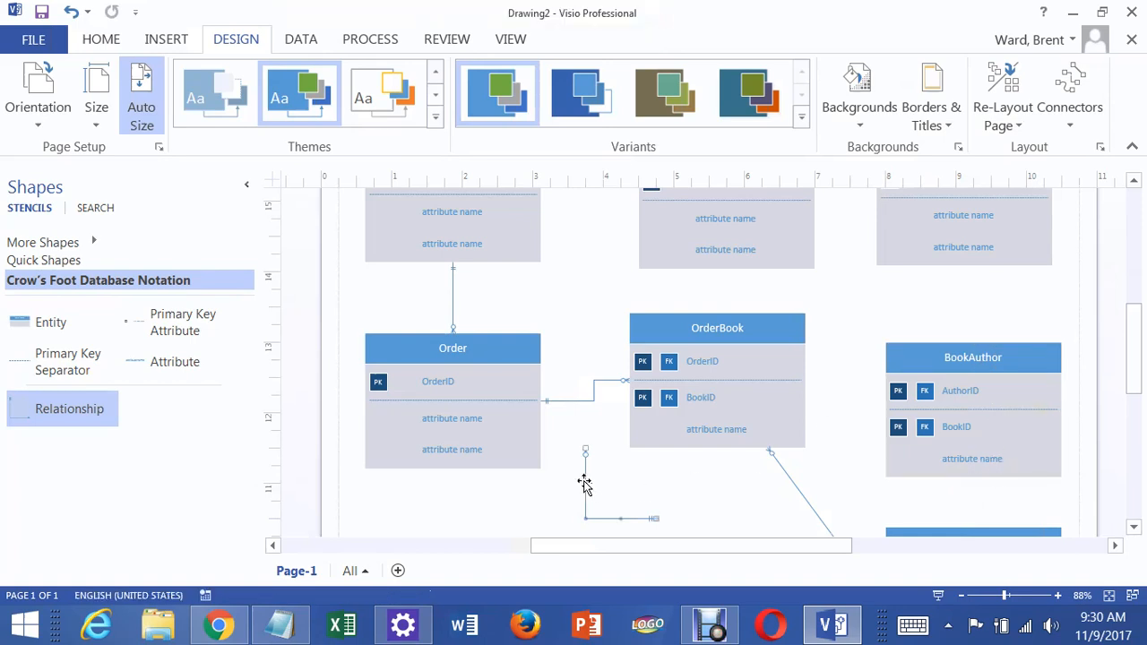
{"action": "right_click", "coordinate": [585, 485]}
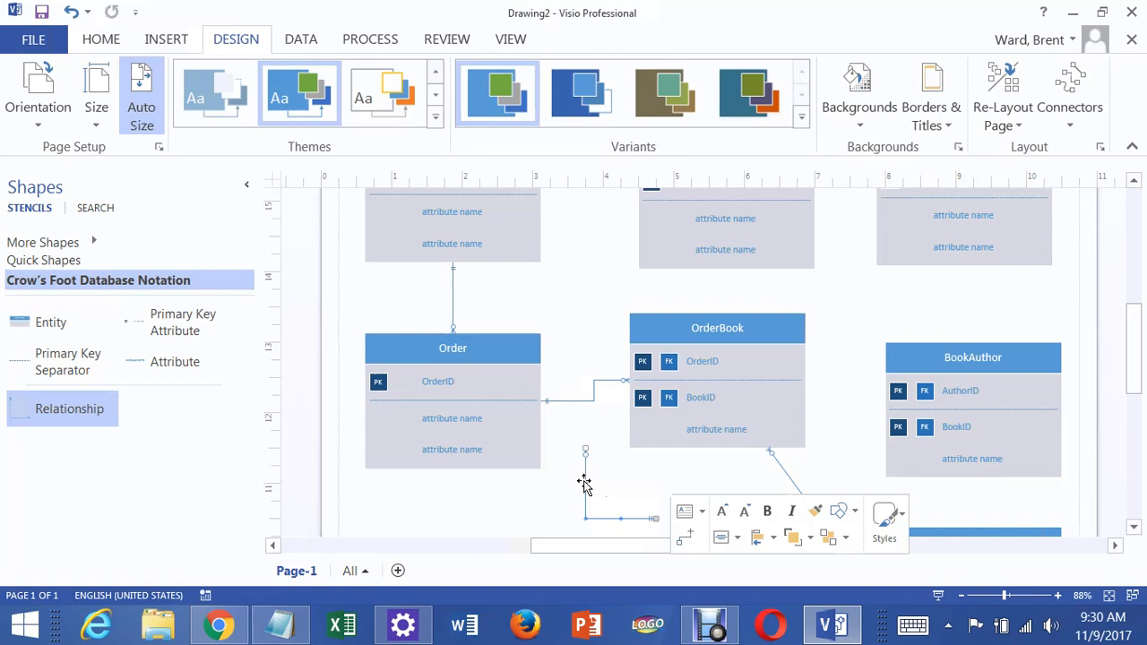
{"action": "left_click", "coordinate": [737, 426]}
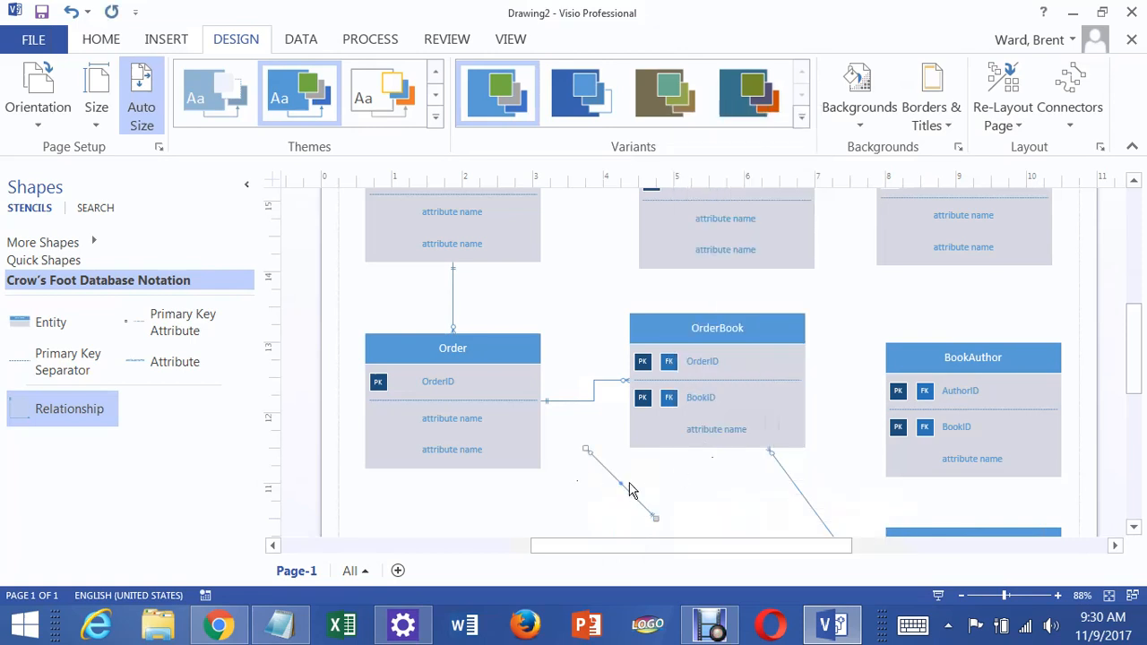
{"action": "left_click_drag", "start_coordinate": [607, 473], "coordinate": [909, 278]}
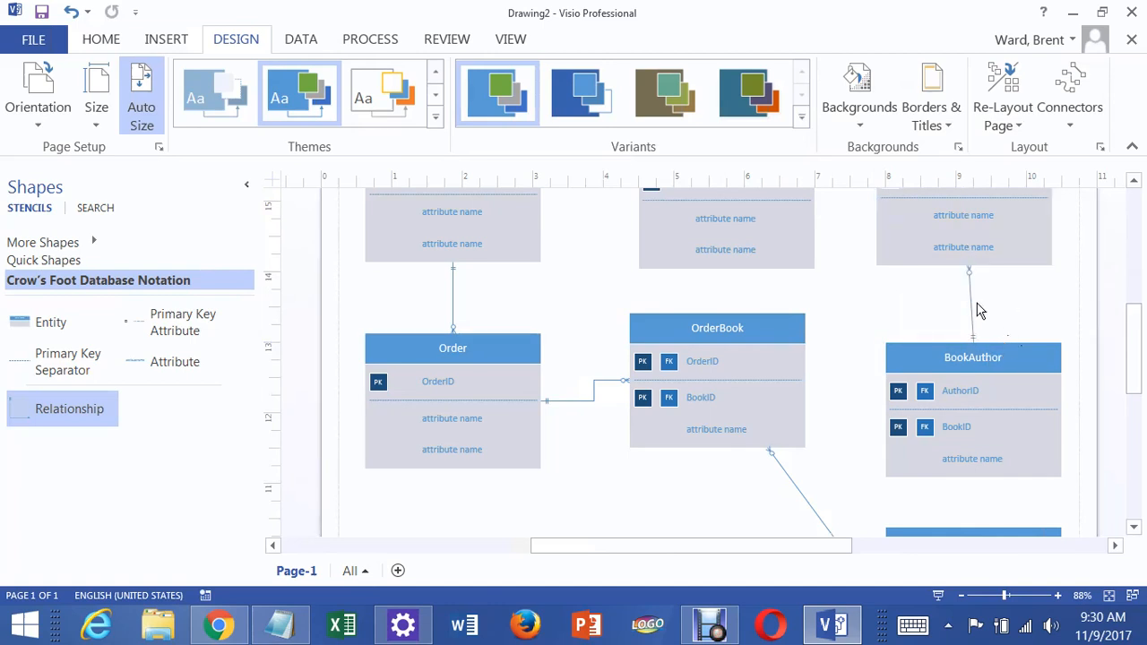
{"action": "left_click", "coordinate": [976, 341]}
Set the Author–BookAuthor relationship's begin symbol to 1 and only 1 and its end symbol to Zero or more.
{"action": "right_click", "coordinate": [969, 265]}
{"action": "mouse_move", "coordinate": [963, 267]}
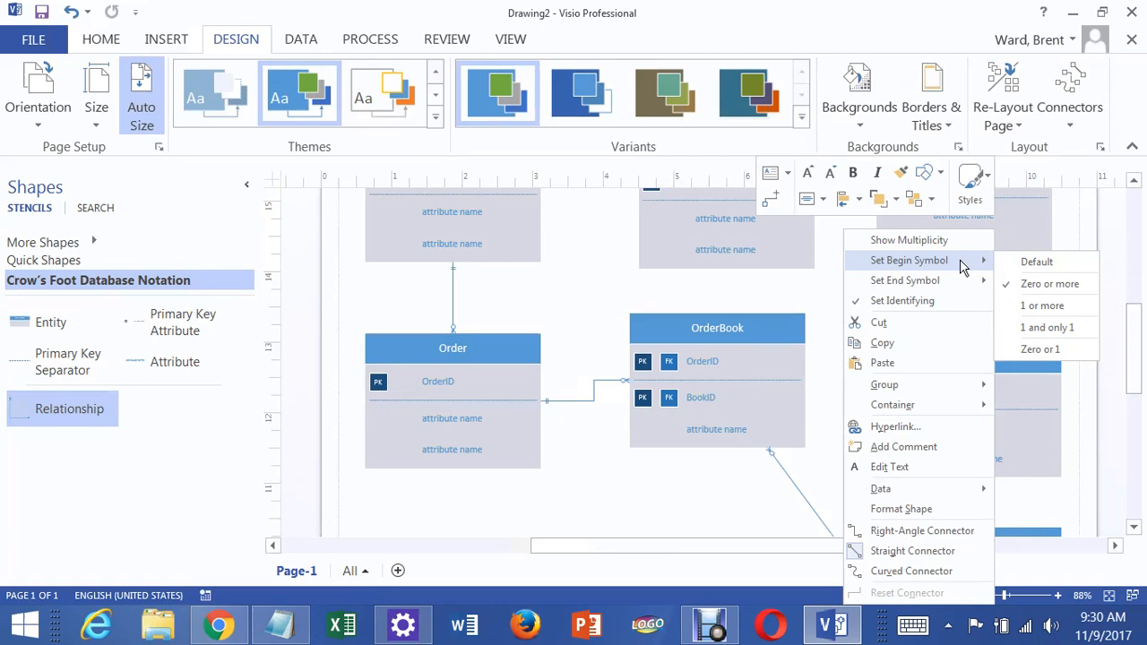
{"action": "left_click", "coordinate": [1054, 328]}
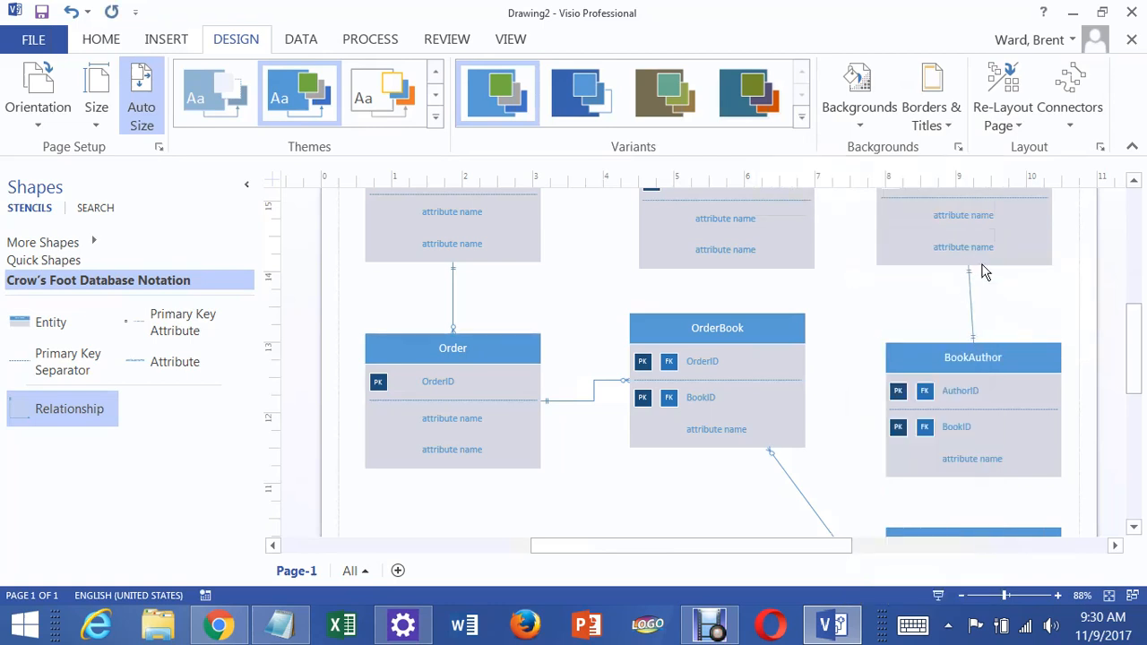
{"action": "right_click", "coordinate": [974, 342]}
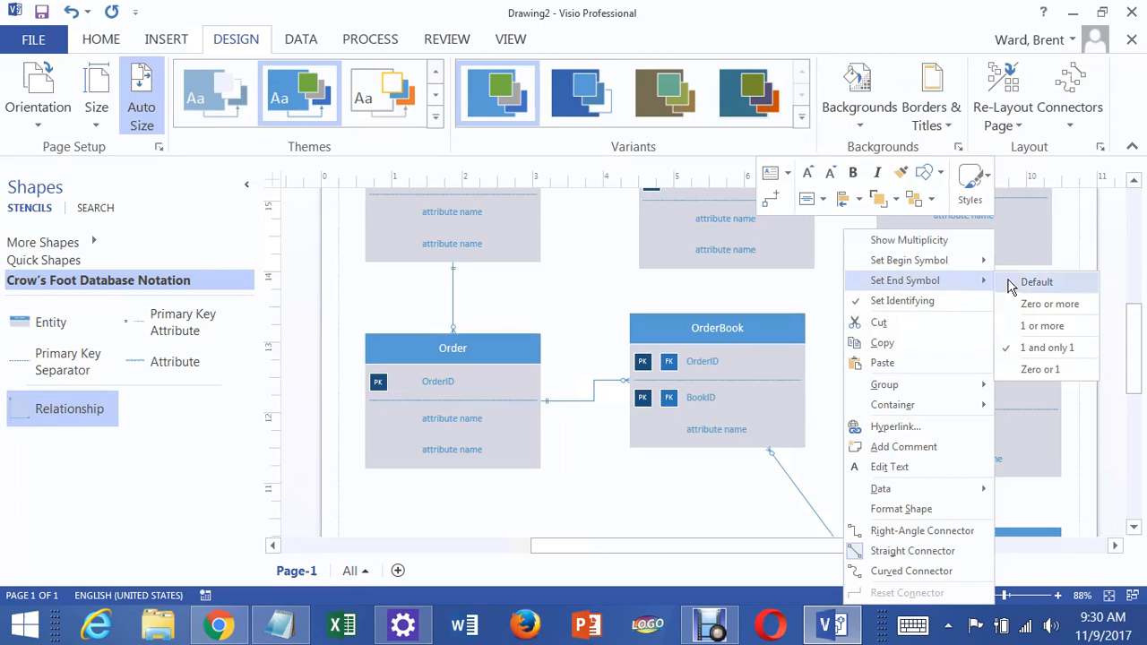
{"action": "left_click", "coordinate": [1047, 304]}
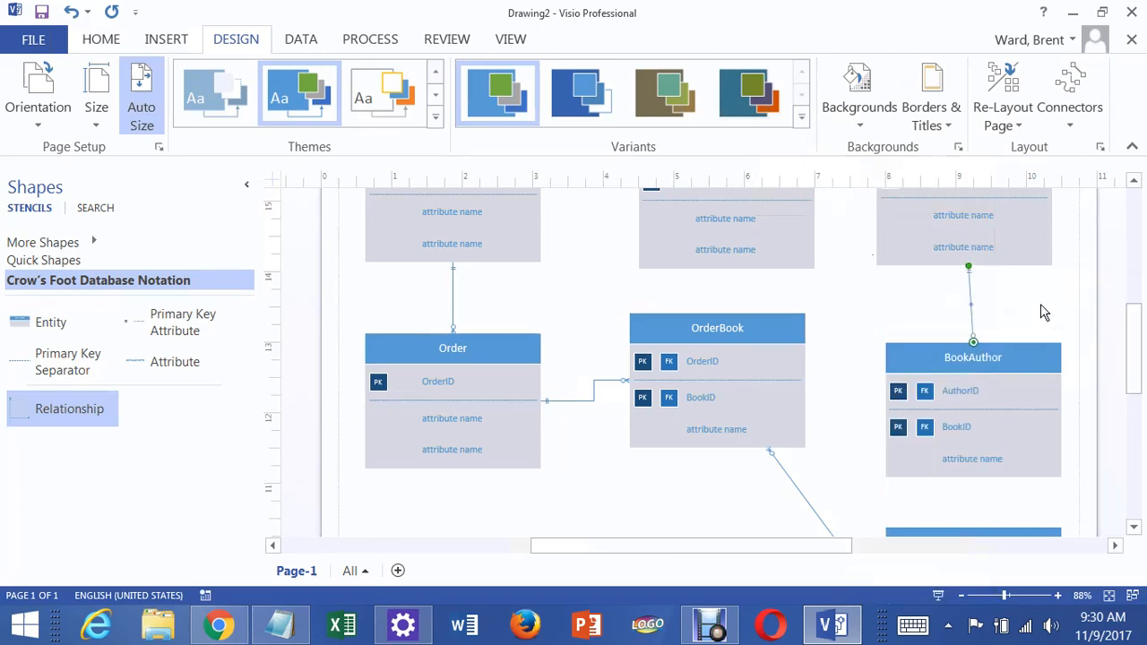
Move the BookAuthor entity up and slightly left so it lines up directly beneath Author.
{"action": "left_click_drag", "start_coordinate": [1003, 363], "coordinate": [1031, 355]}
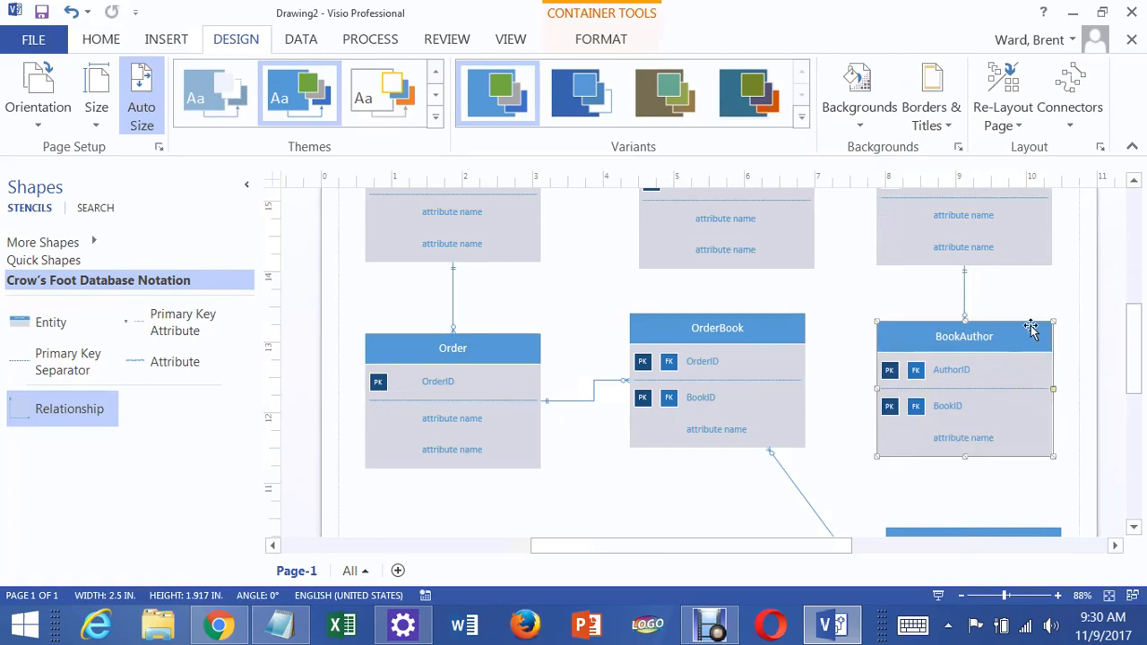
{"action": "left_click", "coordinate": [1037, 313]}
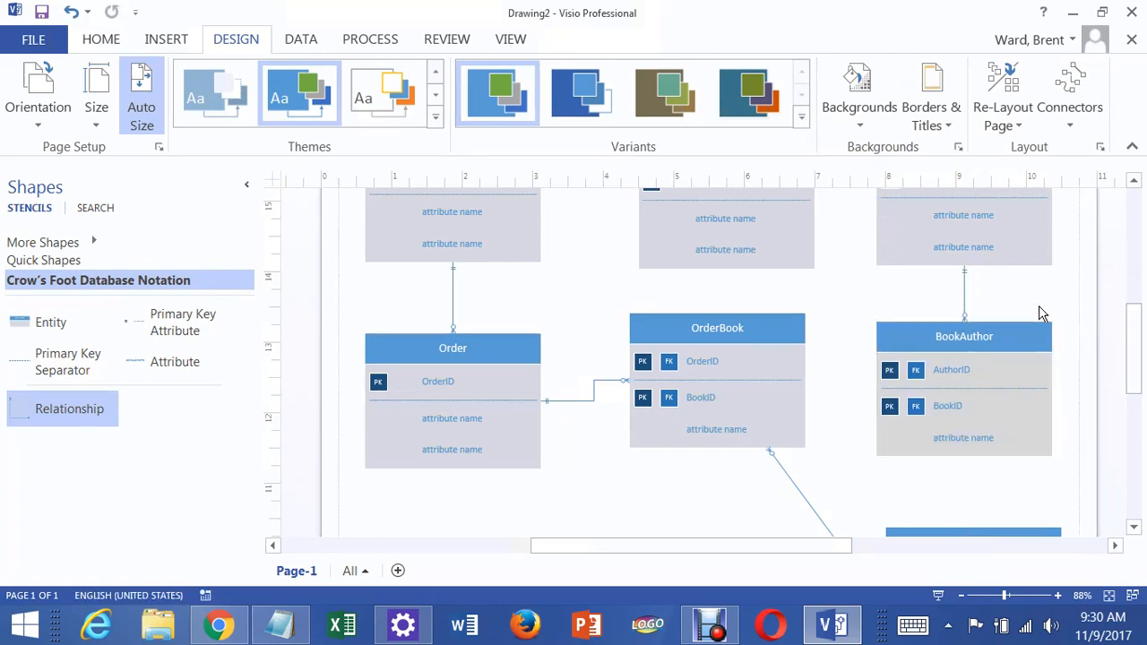
Add another relationship in the empty area below Order and OrderBook and make it a straight connector.
{"action": "left_click_drag", "start_coordinate": [404, 459], "coordinate": [636, 508]}
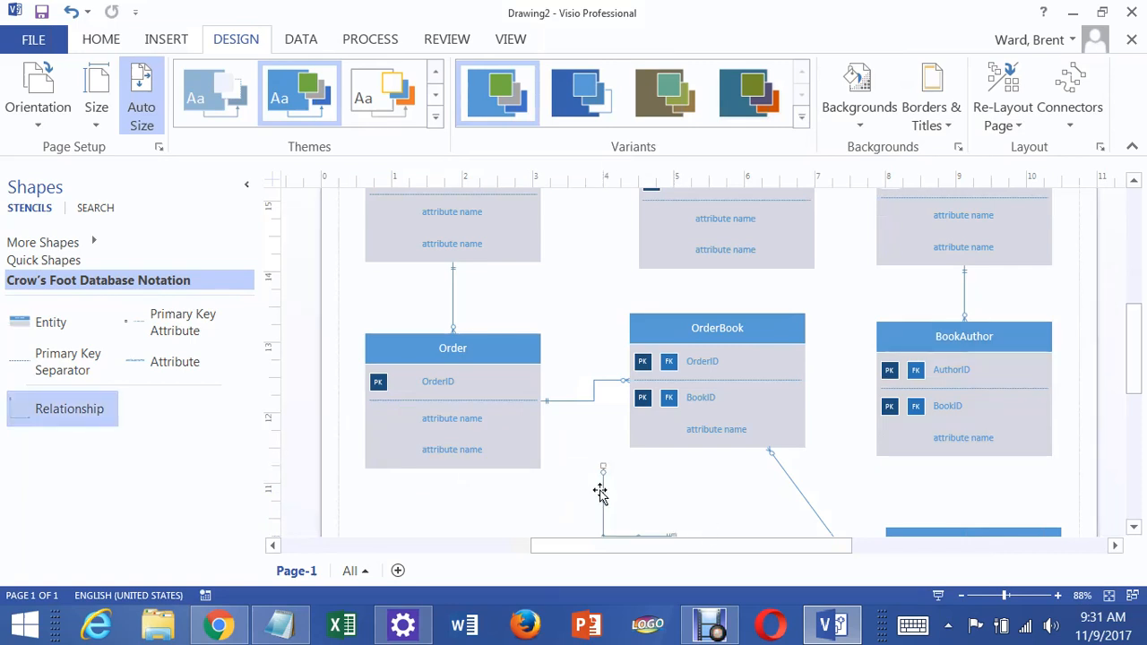
{"action": "right_click", "coordinate": [600, 493]}
{"action": "left_click", "coordinate": [752, 440]}
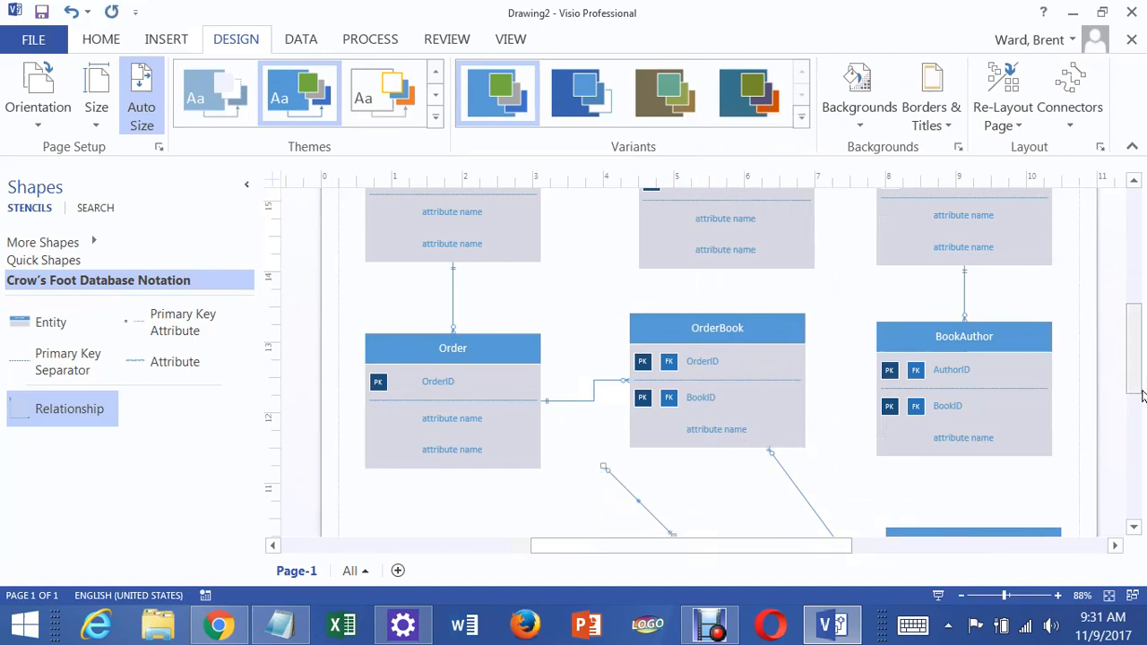
{"action": "scroll", "coordinate": [1139, 401], "scroll_direction": "down", "scroll_amount": 2}
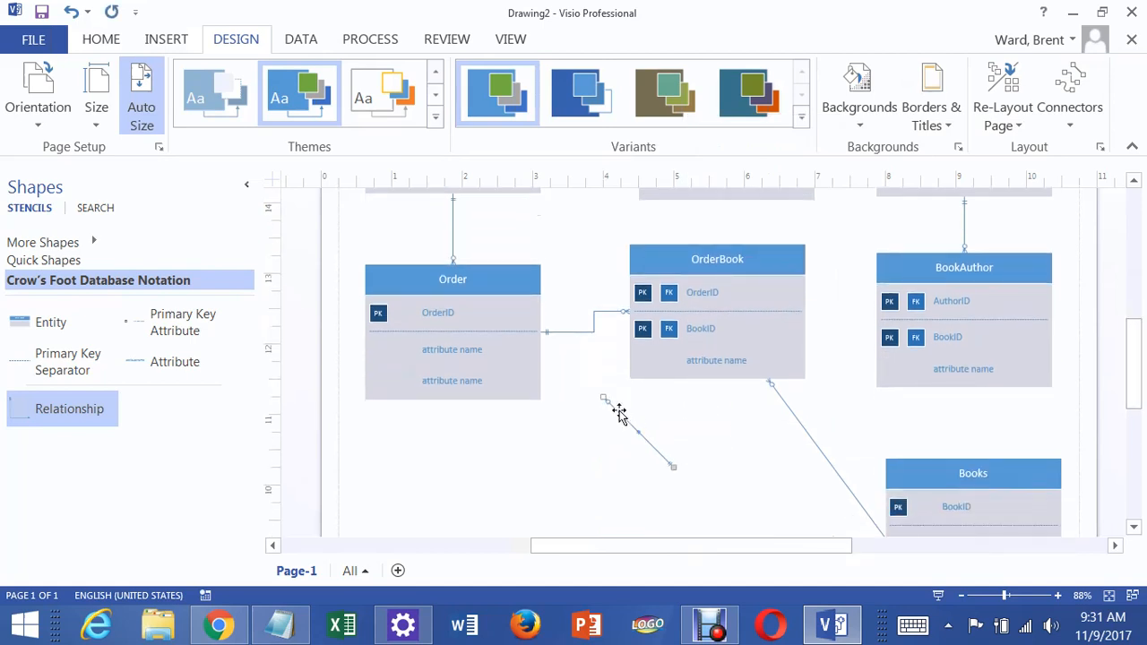
Connect the bottom of BookAuthor to the top of Books with the new relationship, shifting Books slightly down.
{"action": "left_click_drag", "start_coordinate": [858, 421], "coordinate": [890, 379]}
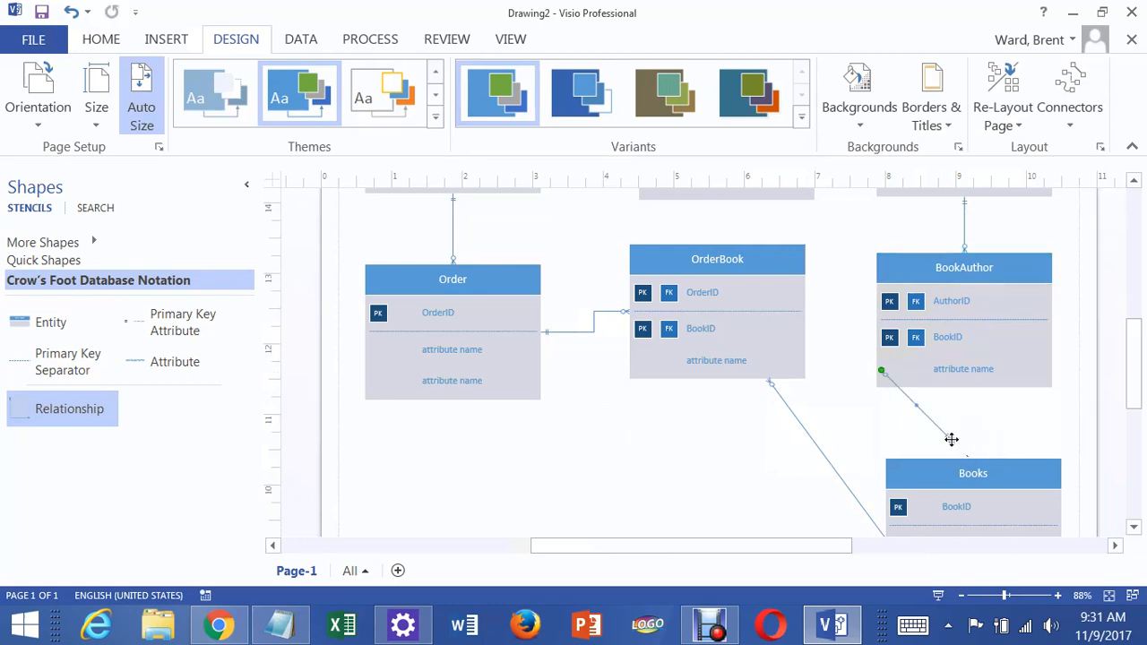
{"action": "left_click_drag", "start_coordinate": [956, 451], "coordinate": [1040, 511]}
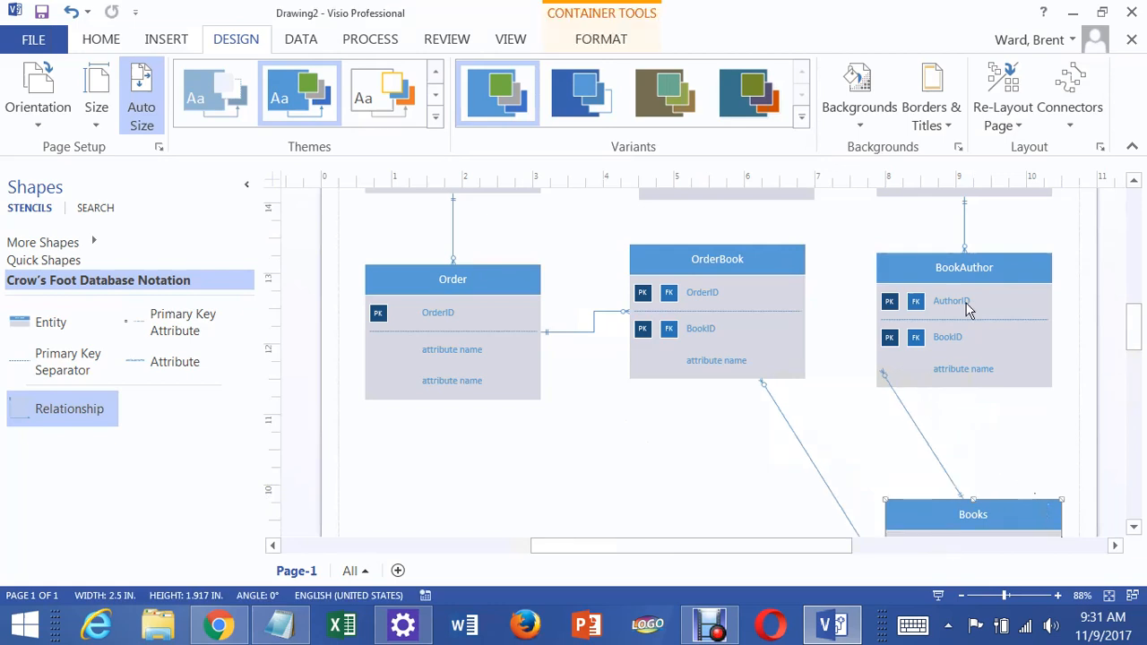
{"action": "left_click", "coordinate": [914, 423]}
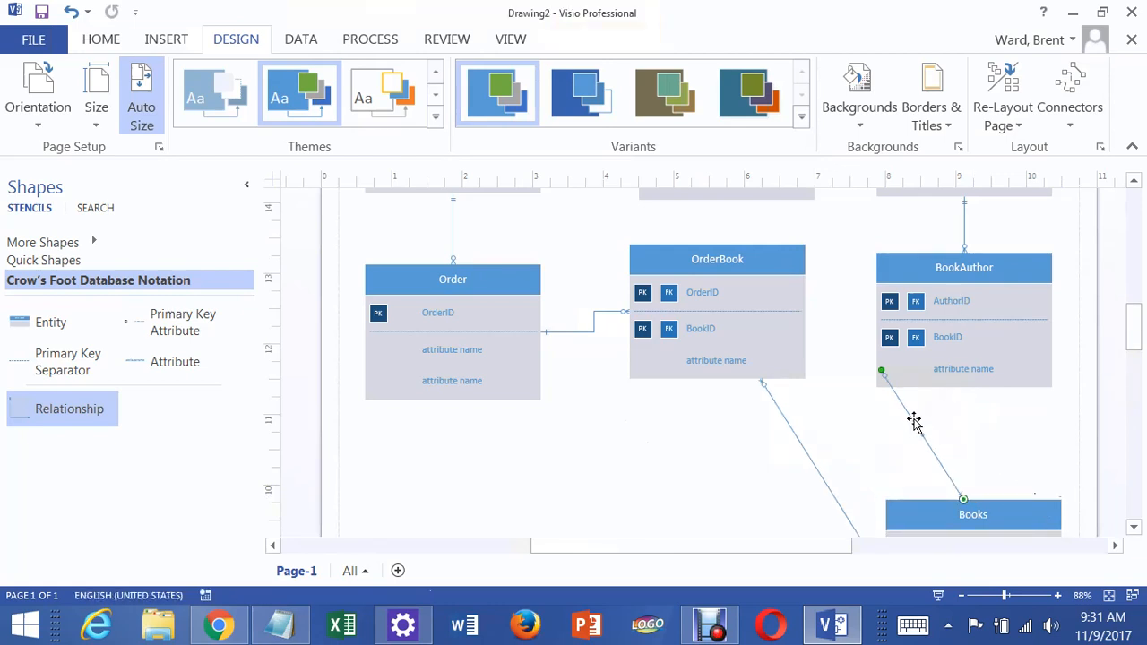
{"action": "left_click_drag", "start_coordinate": [905, 408], "coordinate": [969, 434]}
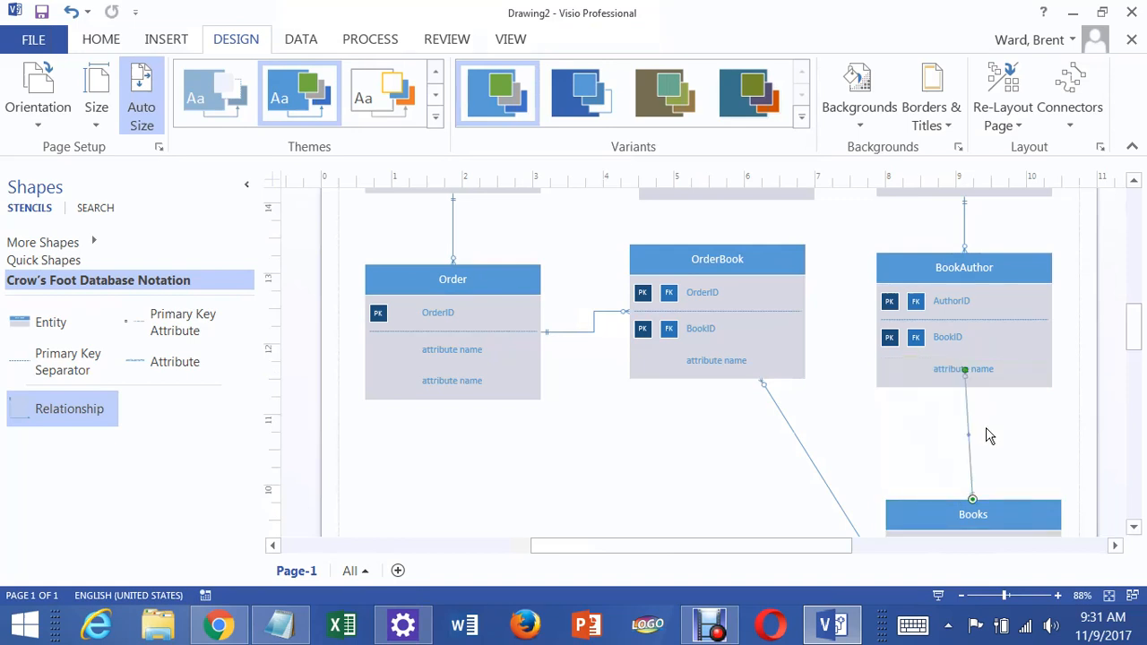
{"action": "left_click", "coordinate": [968, 415]}
{"action": "left_click", "coordinate": [1020, 418]}
Move the Books entity slightly up towards BookAuthor.
{"action": "left_click_drag", "start_coordinate": [993, 512], "coordinate": [989, 471]}
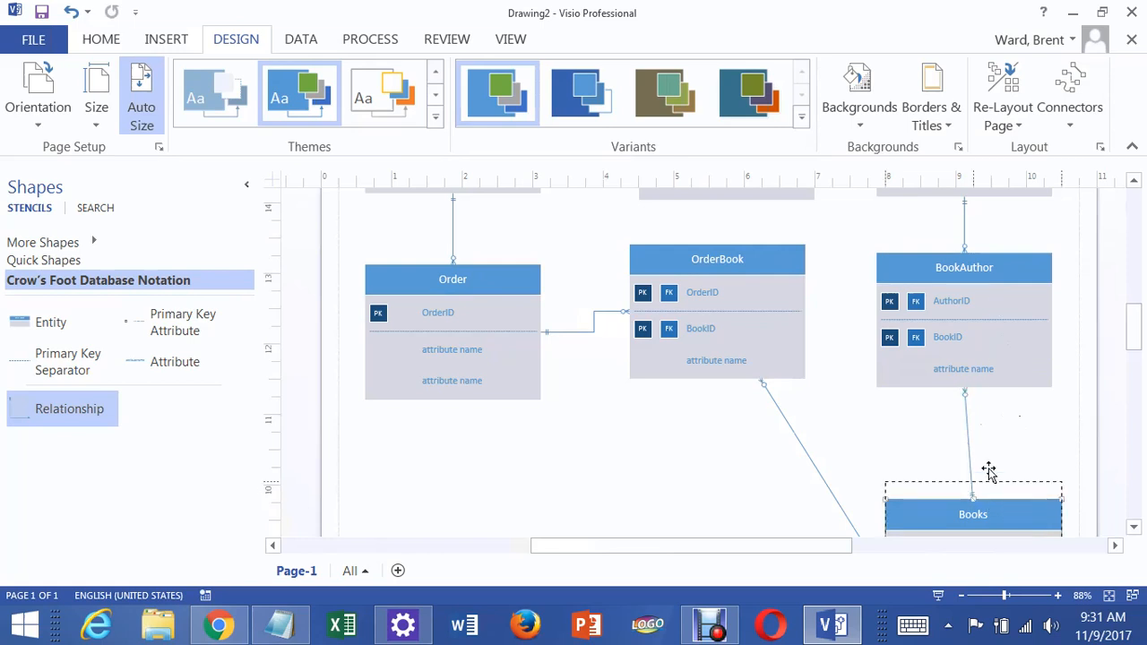
{"action": "mouse_move", "coordinate": [993, 275]}
{"action": "left_mouse_down"}
{"action": "mouse_move", "coordinate": [992, 245]}
{"action": "mouse_move", "coordinate": [1013, 275]}
{"action": "left_mouse_up"}
{"action": "left_click", "coordinate": [1033, 448]}
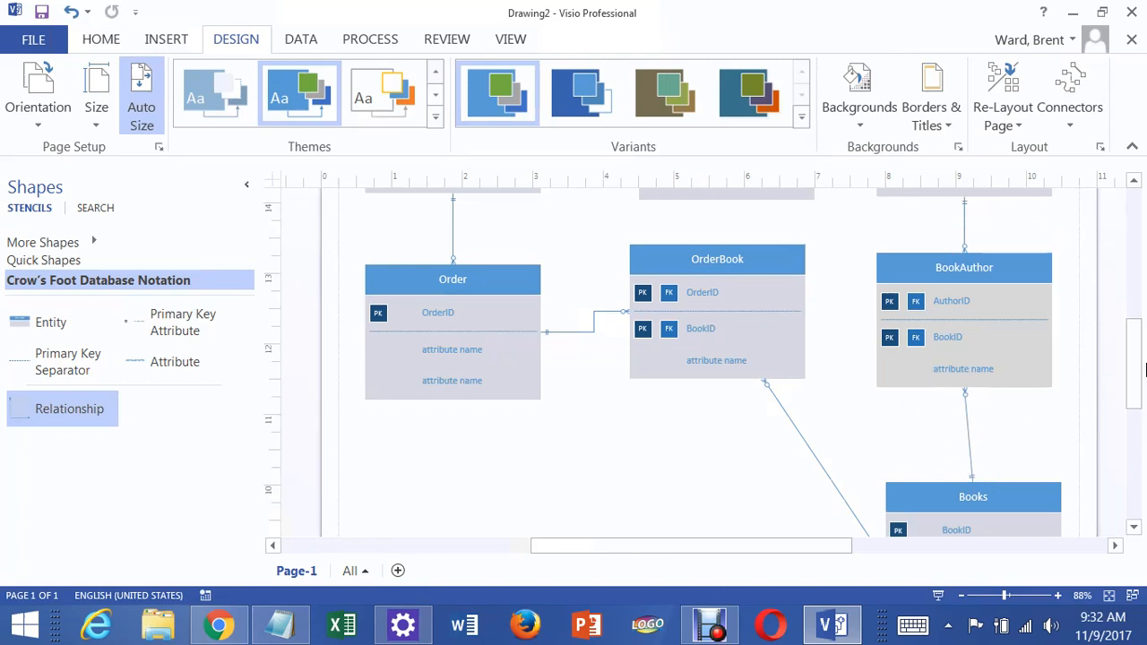
Shift the Publisher entity slightly left above OrderBook.
{"action": "left_click_drag", "start_coordinate": [1141, 377], "coordinate": [1139, 342]}
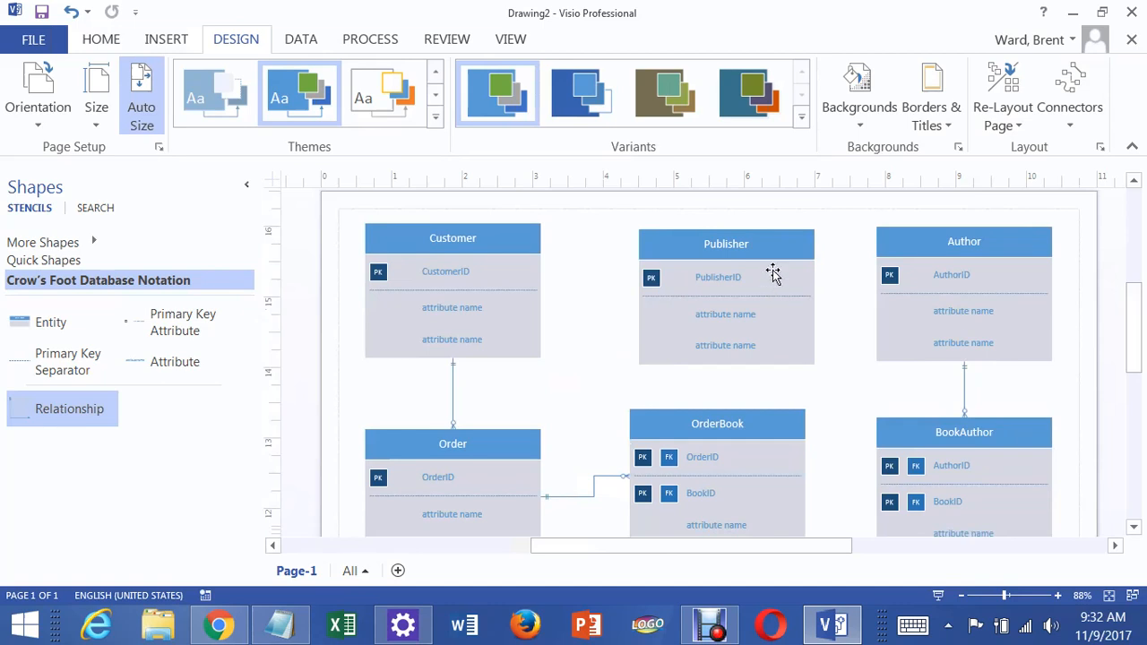
{"action": "left_click_drag", "start_coordinate": [756, 248], "coordinate": [738, 242]}
{"action": "mouse_move", "coordinate": [1133, 289]}
{"action": "left_mouse_down"}
{"action": "mouse_move", "coordinate": [1137, 325]}
{"action": "mouse_move", "coordinate": [1141, 276]}
{"action": "mouse_move", "coordinate": [1138, 335]}
{"action": "left_mouse_up"}
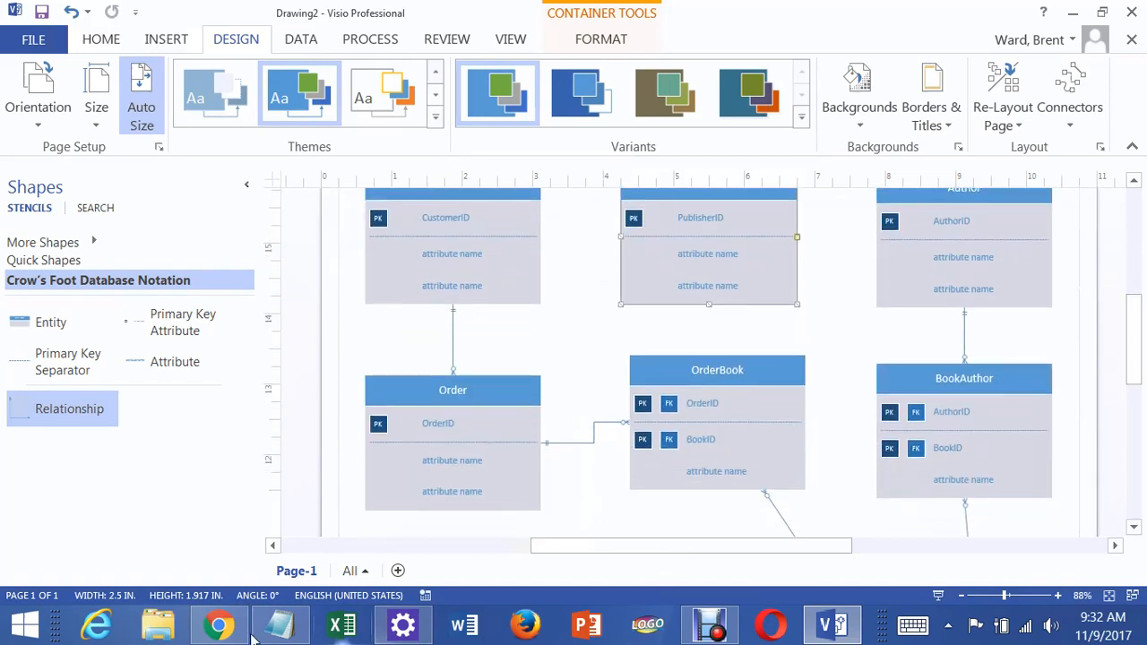
Switch to File Explorer and open BIS245_W3_Lab_Instructions from the BIS245 folder in Documents.
{"action": "left_click", "coordinate": [165, 632]}
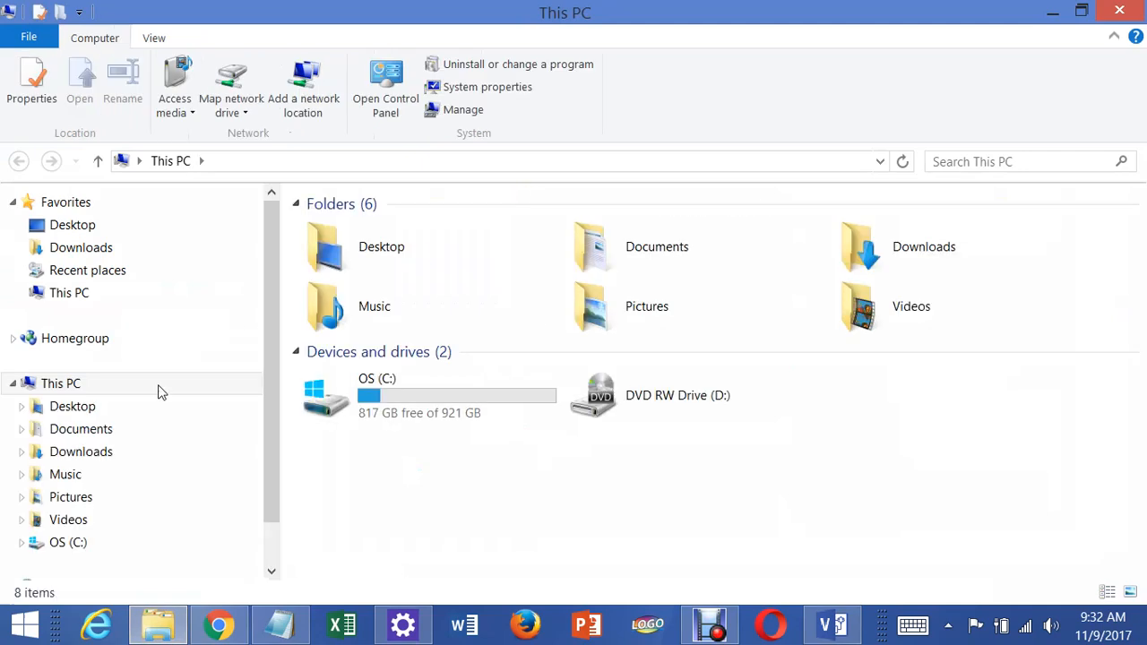
{"action": "left_click", "coordinate": [100, 437]}
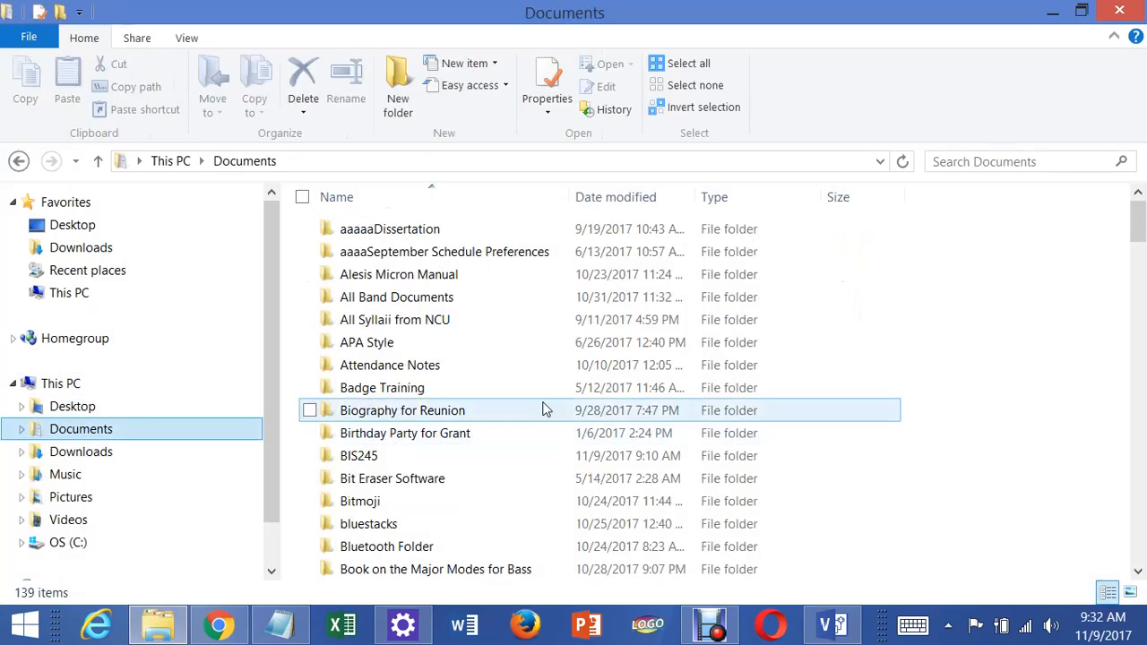
{"action": "double_click", "coordinate": [371, 455]}
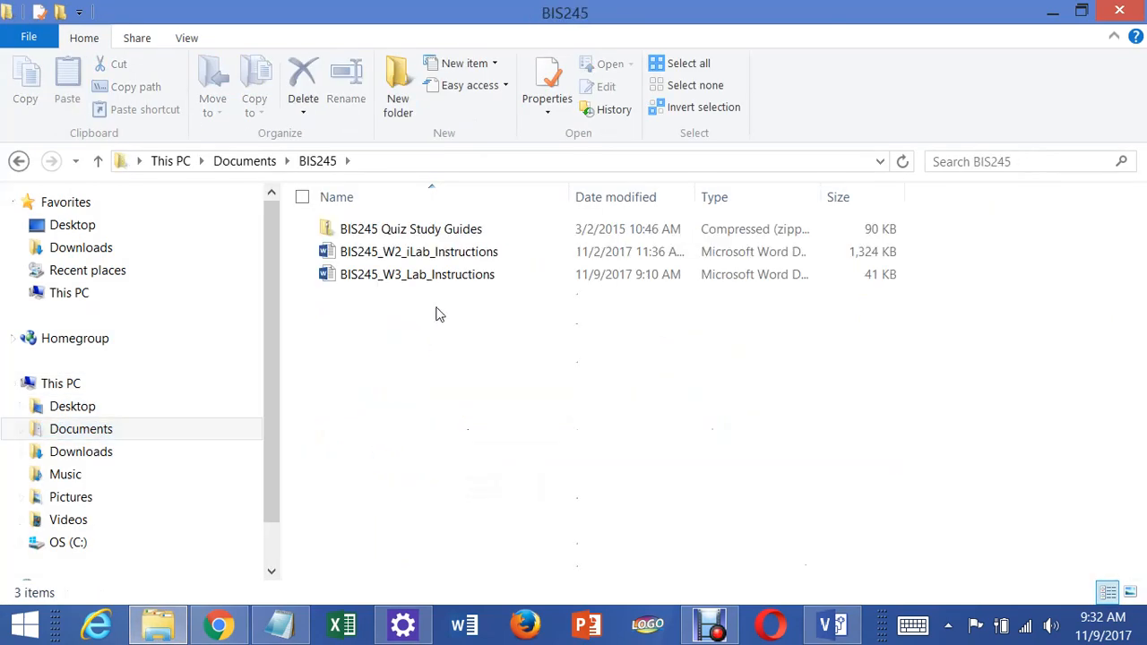
{"action": "left_click", "coordinate": [425, 279]}
{"action": "double_click", "coordinate": [425, 278]}
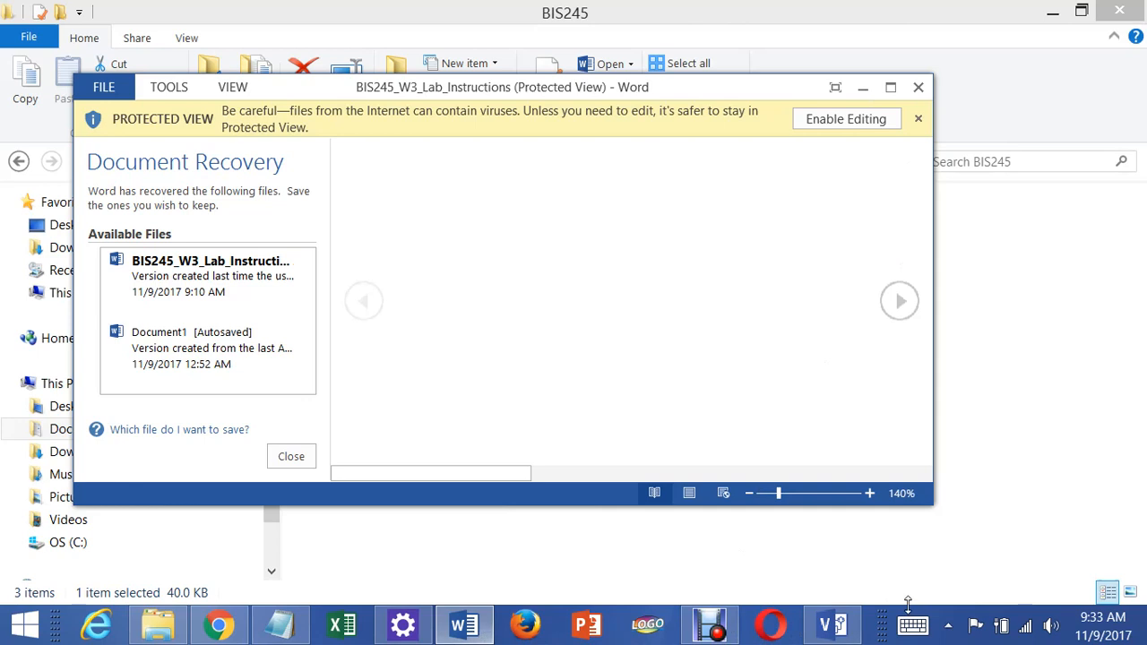
Switch back to Visio and move the Publisher entity below OrderBook, to the left of Books near the page's lower edge.
{"action": "left_click", "coordinate": [833, 627]}
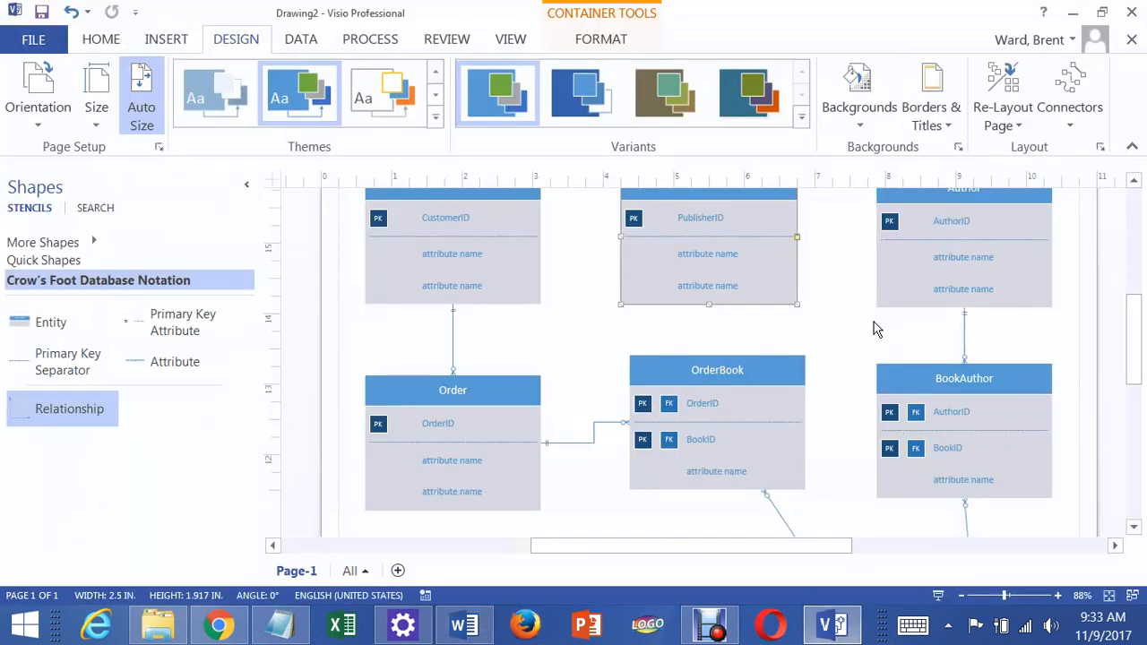
{"action": "left_click_drag", "start_coordinate": [1135, 369], "coordinate": [1135, 354]}
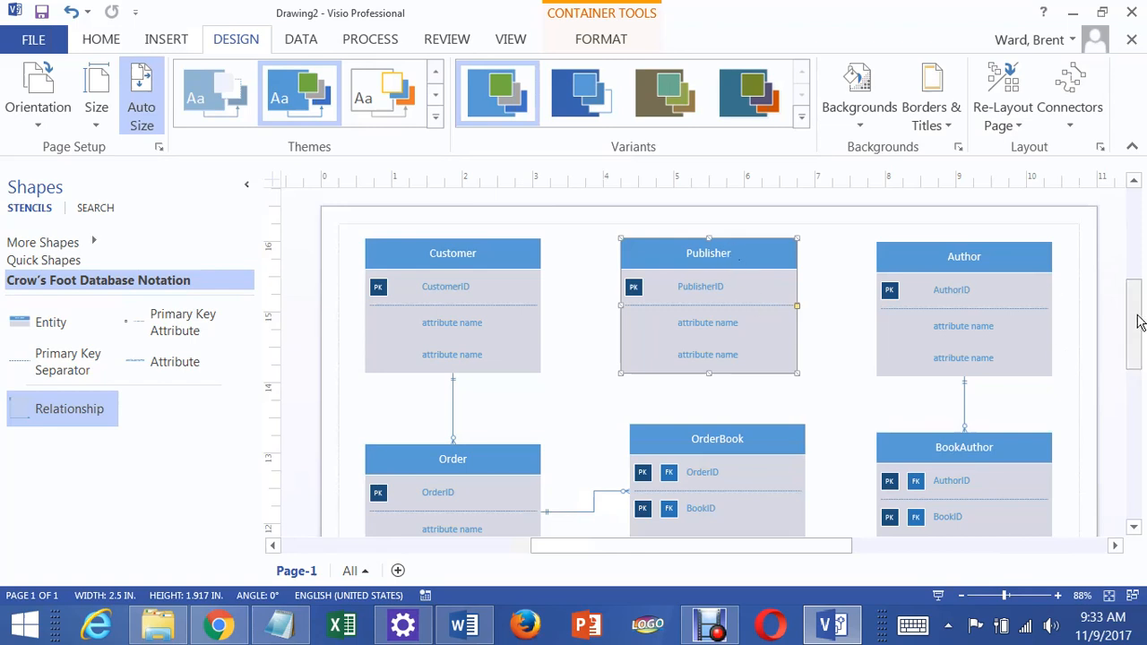
{"action": "scroll", "coordinate": [1134, 323], "scroll_direction": "down", "scroll_amount": 4}
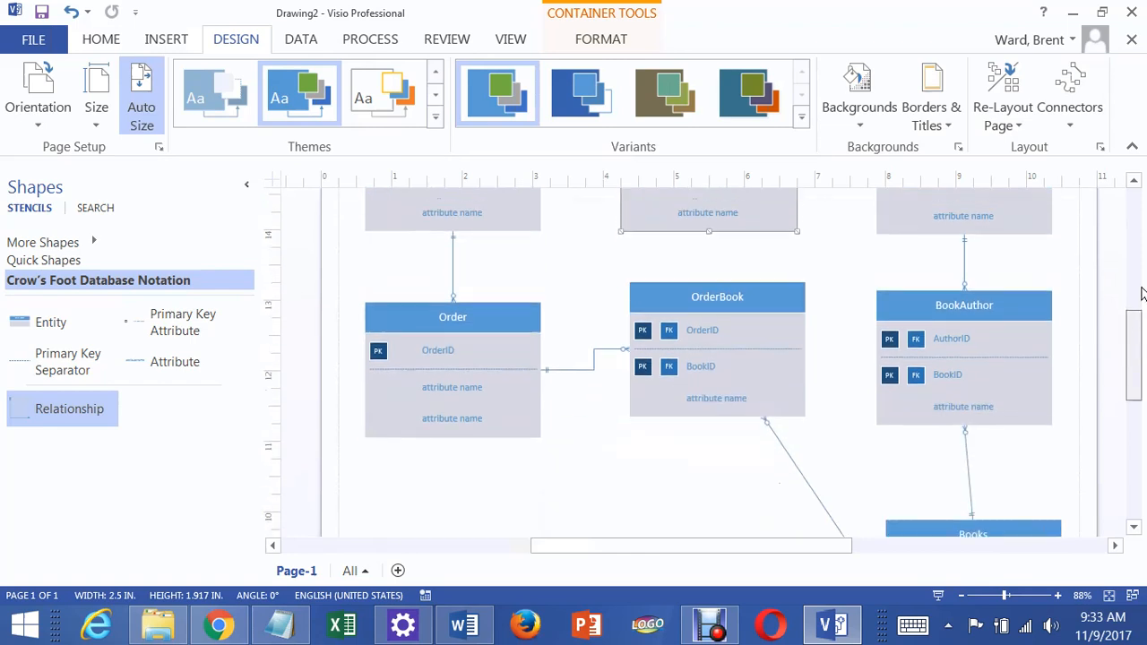
{"action": "scroll", "coordinate": [1138, 296], "scroll_direction": "up", "scroll_amount": 4}
{"action": "left_click_drag", "start_coordinate": [728, 394], "coordinate": [689, 525]}
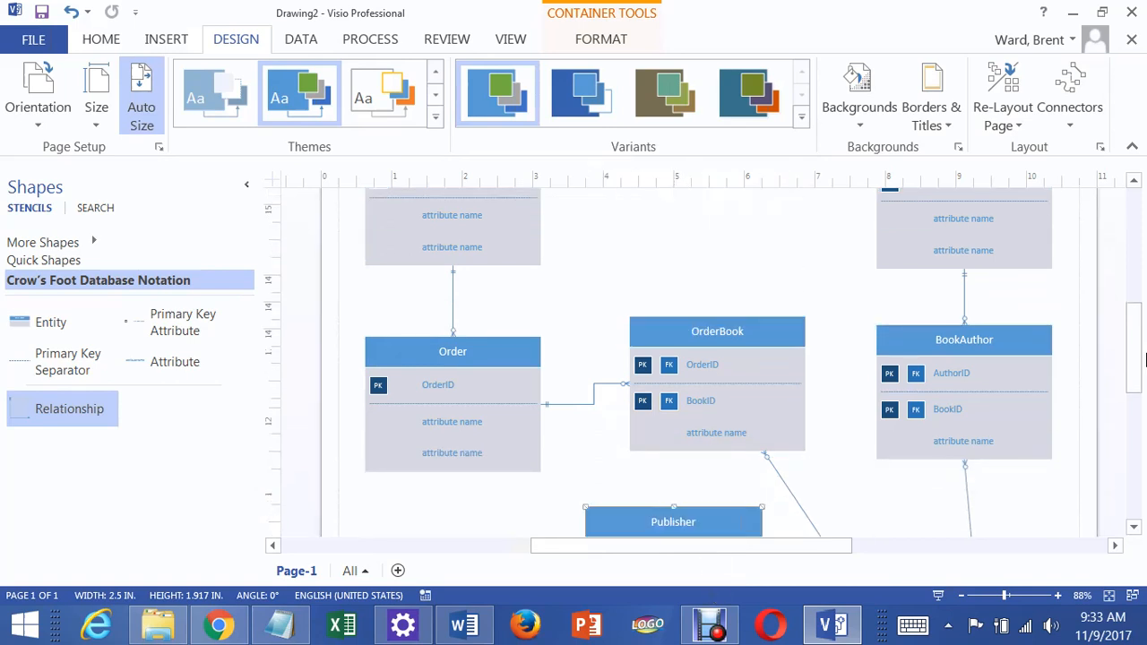
{"action": "scroll", "coordinate": [1137, 368], "scroll_direction": "down", "scroll_amount": 5}
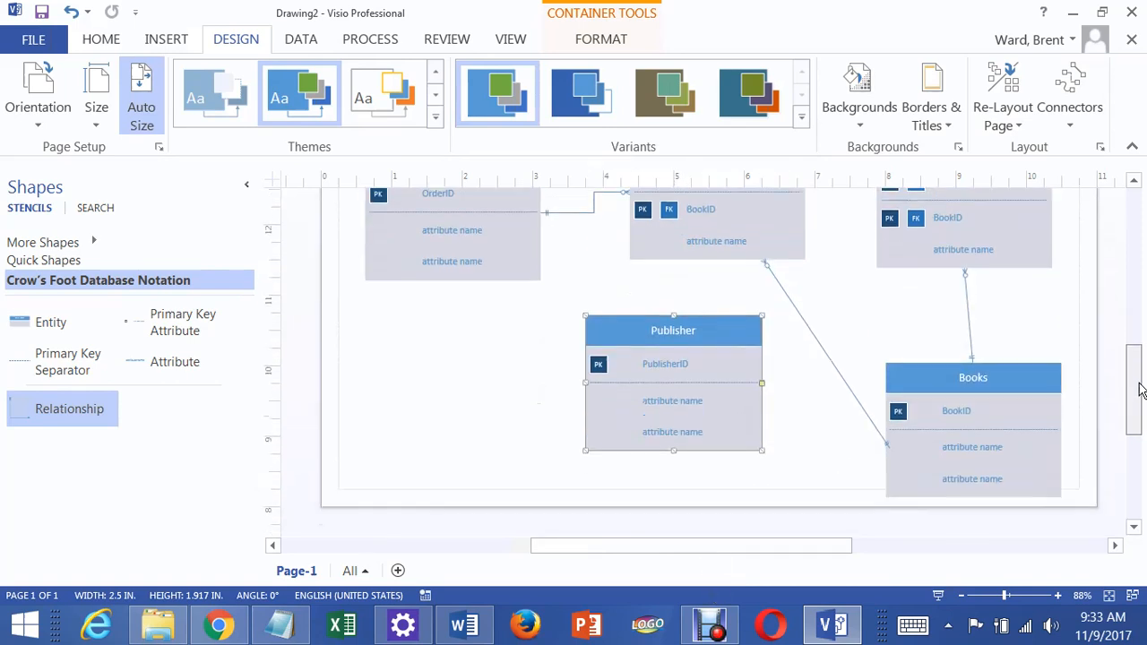
{"action": "left_click_drag", "start_coordinate": [689, 305], "coordinate": [666, 336]}
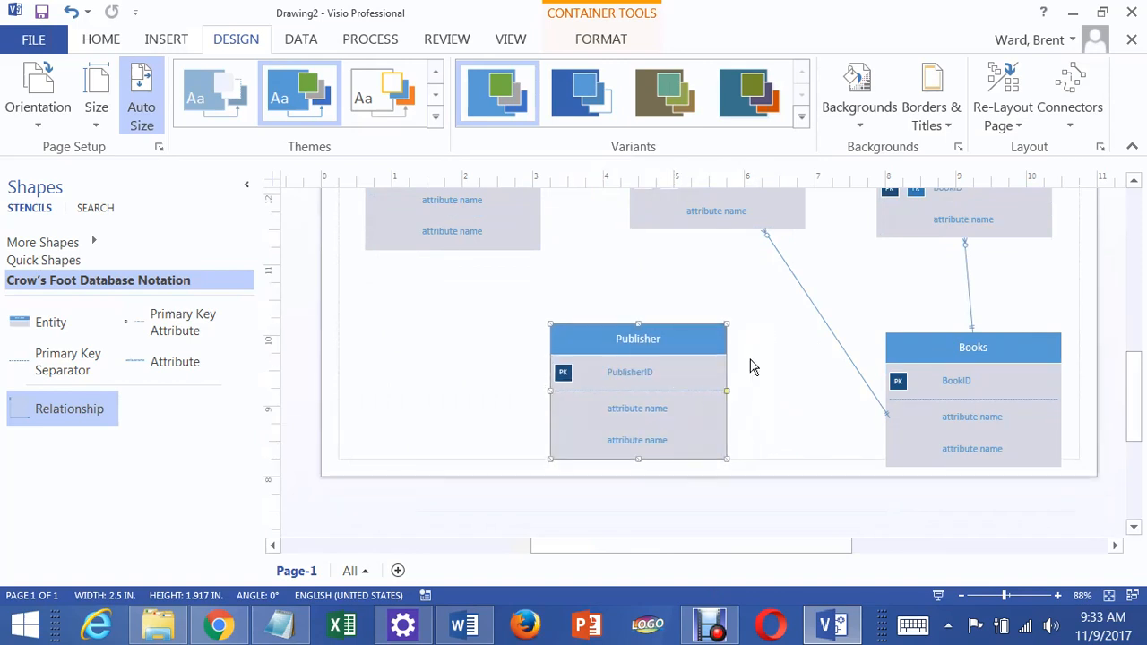
{"action": "left_click", "coordinate": [769, 388]}
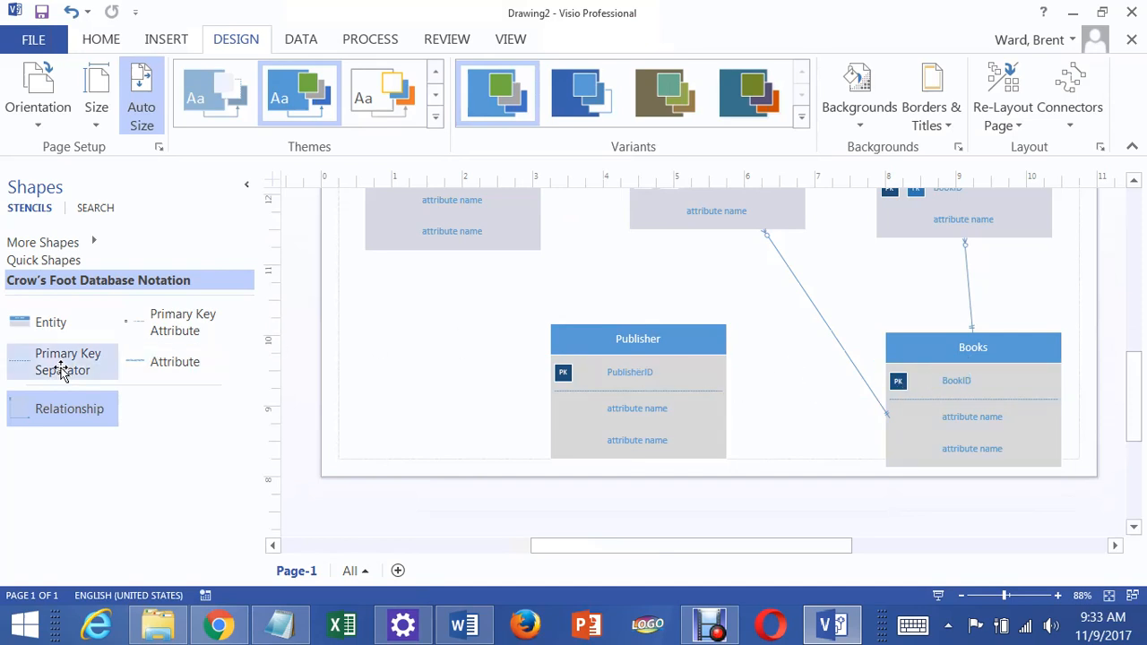
Add a relationship in the empty area to the left of the Publisher entity.
{"action": "left_click_drag", "start_coordinate": [70, 409], "coordinate": [446, 359]}
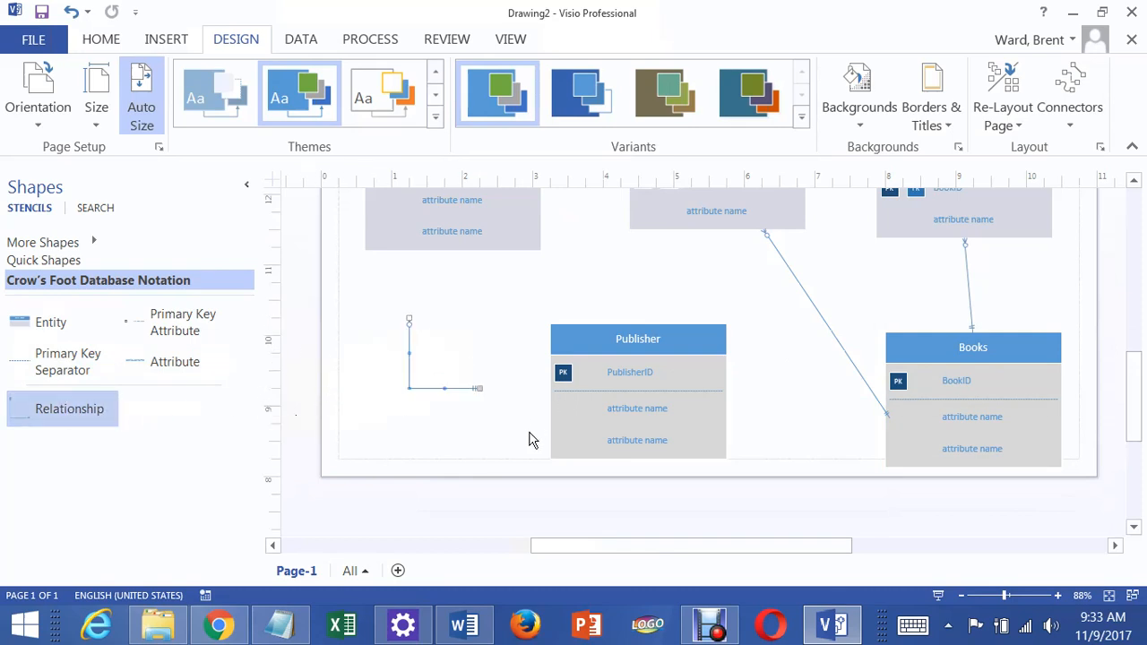
{"action": "left_click", "coordinate": [799, 384]}
Move the Books entity slightly up and to the left, and name its first non-key attribute PublishersID.
{"action": "left_click_drag", "start_coordinate": [967, 329], "coordinate": [968, 401]}
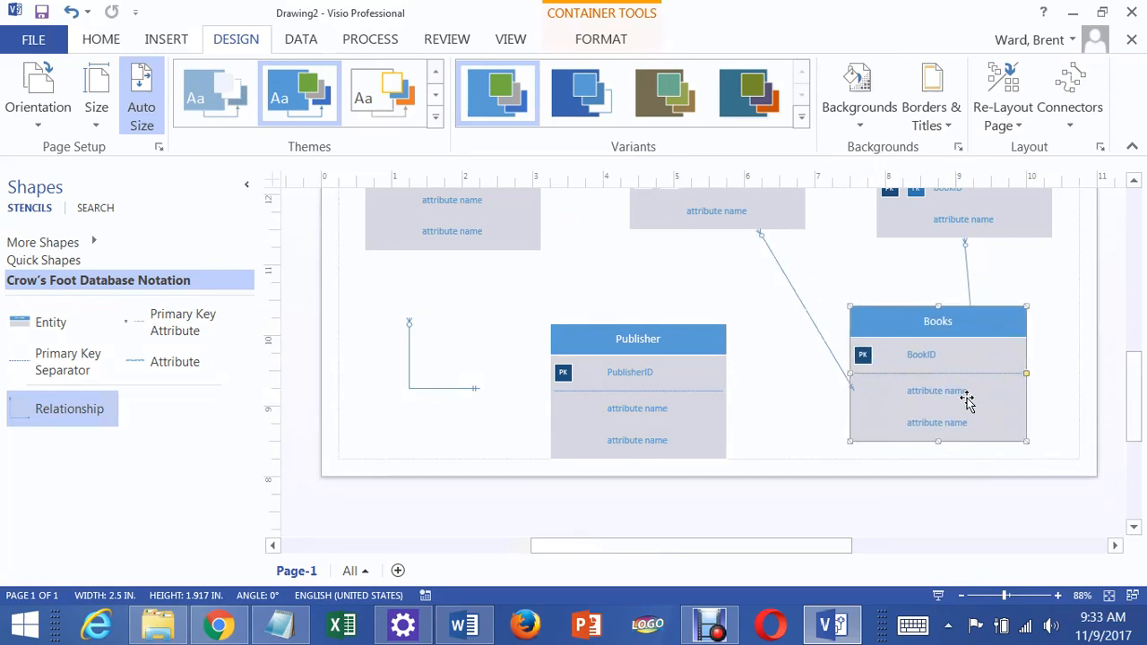
{"action": "double_click", "coordinate": [956, 394]}
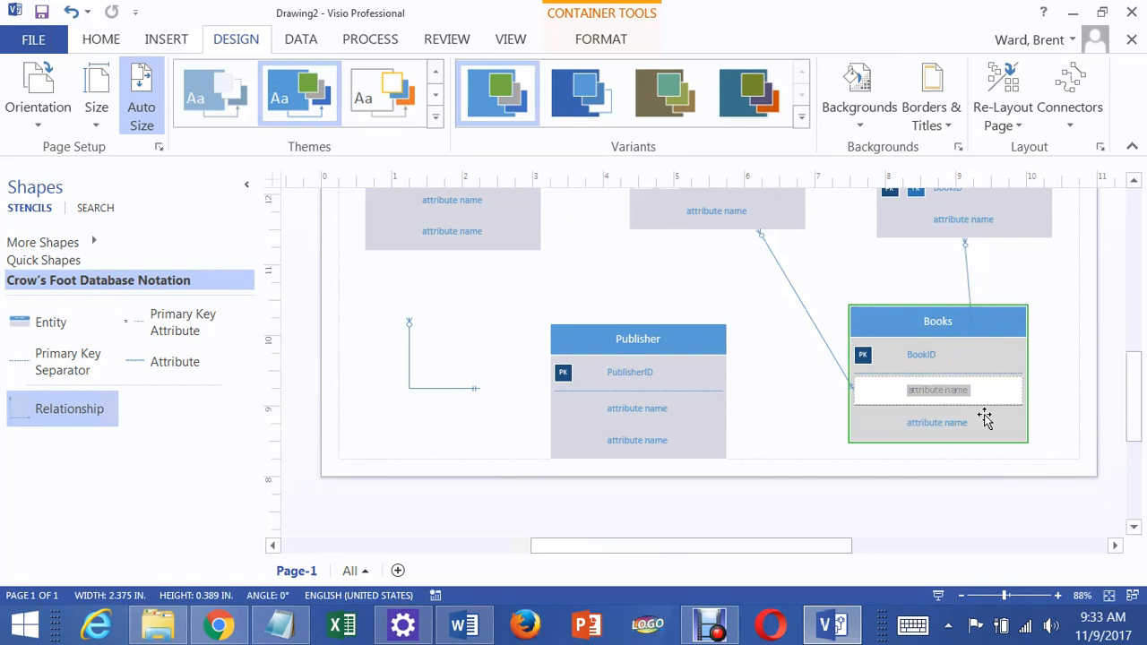
{"action": "type", "text": "PublisherID"}
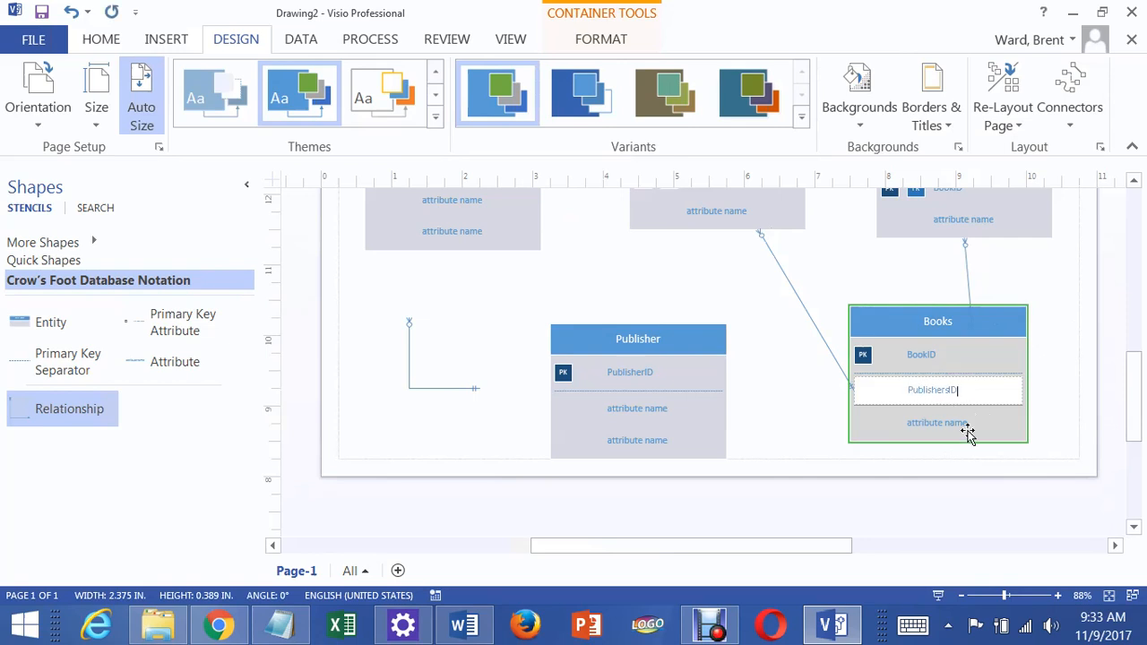
{"action": "left_click", "coordinate": [753, 391]}
Set the PublishersID attribute of the Books entity as a foreign key.
{"action": "left_click", "coordinate": [927, 392]}
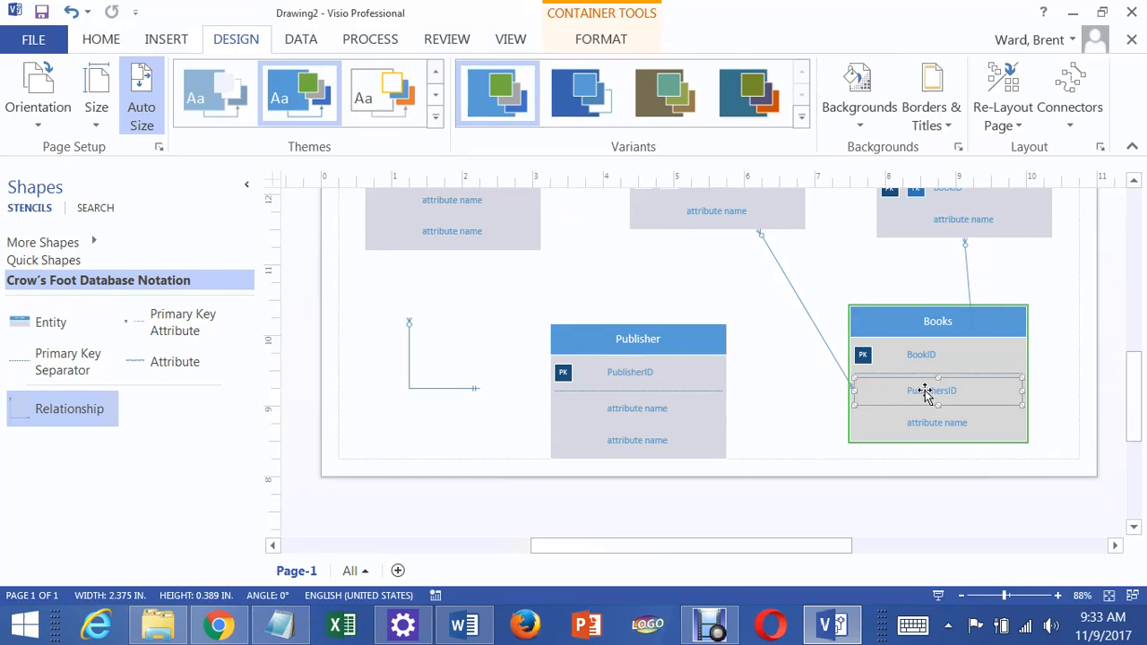
{"action": "right_click", "coordinate": [926, 394]}
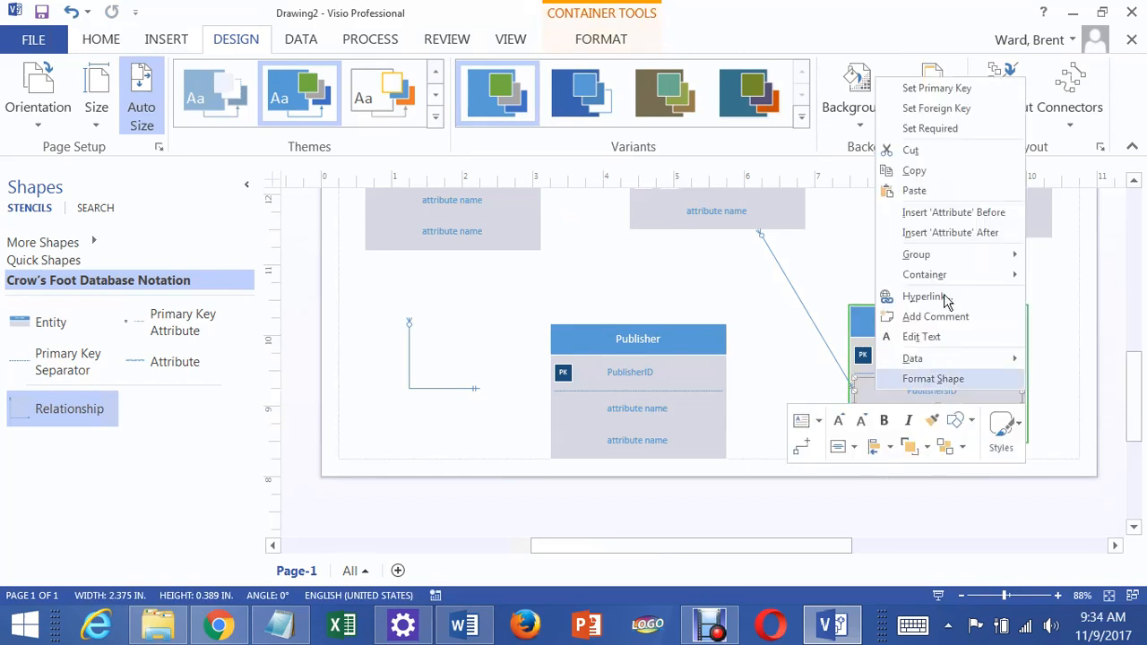
{"action": "left_click", "coordinate": [932, 109]}
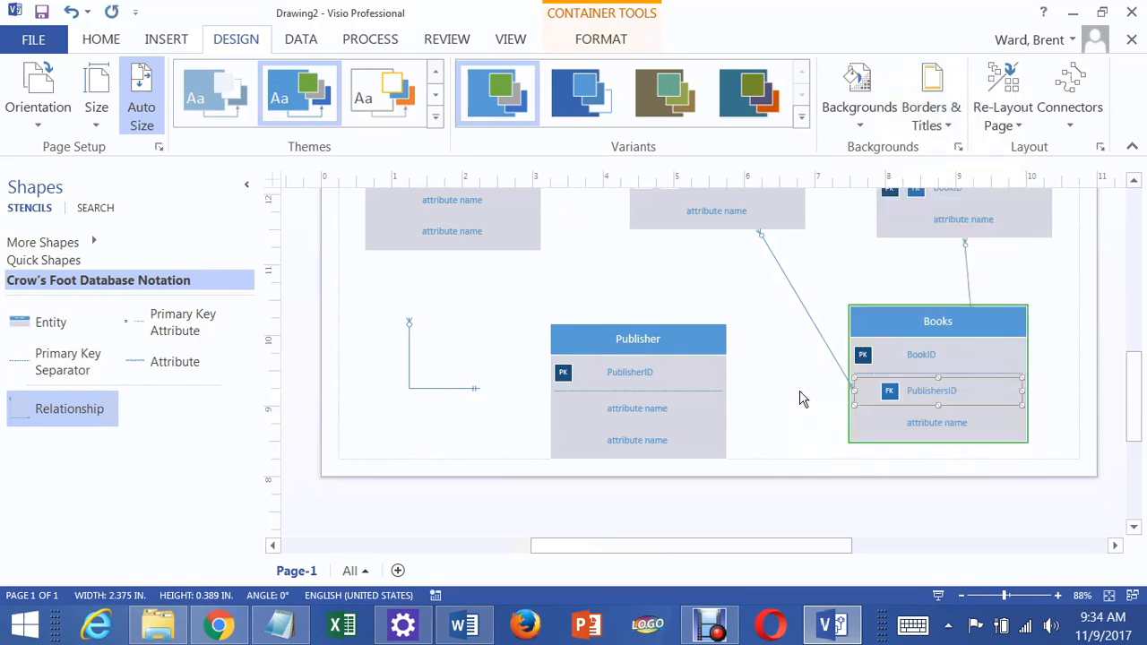
{"action": "left_click", "coordinate": [833, 433]}
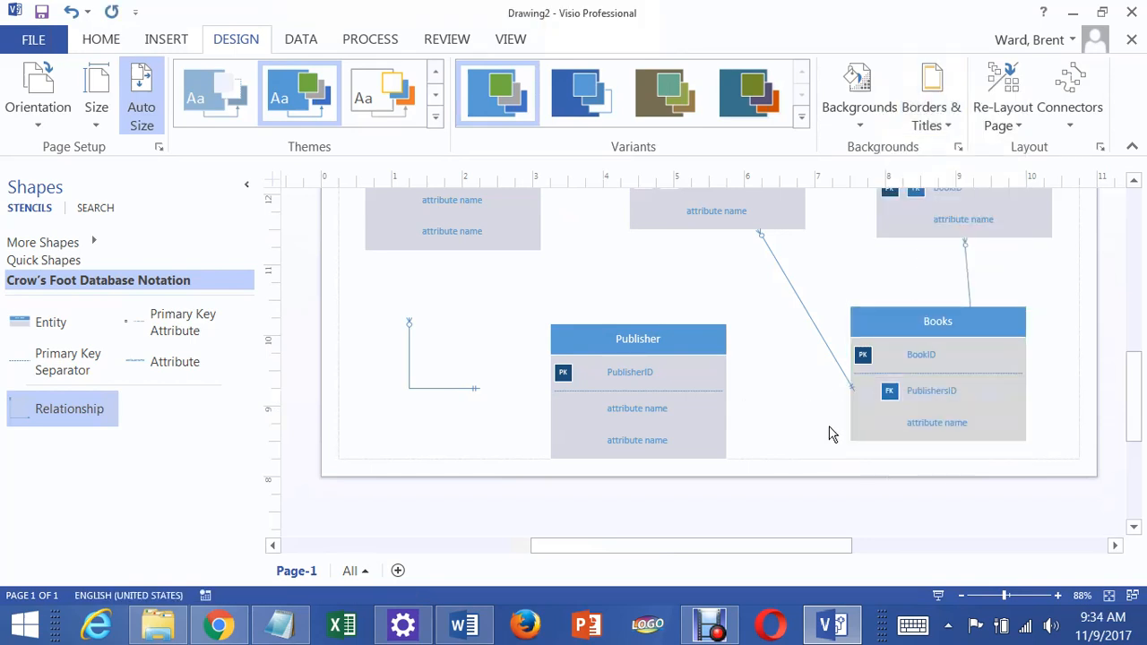
Make the relationship beside the Publisher entity a straight connector and reposition its ends so it runs nearly horizontally.
{"action": "right_click", "coordinate": [409, 349]}
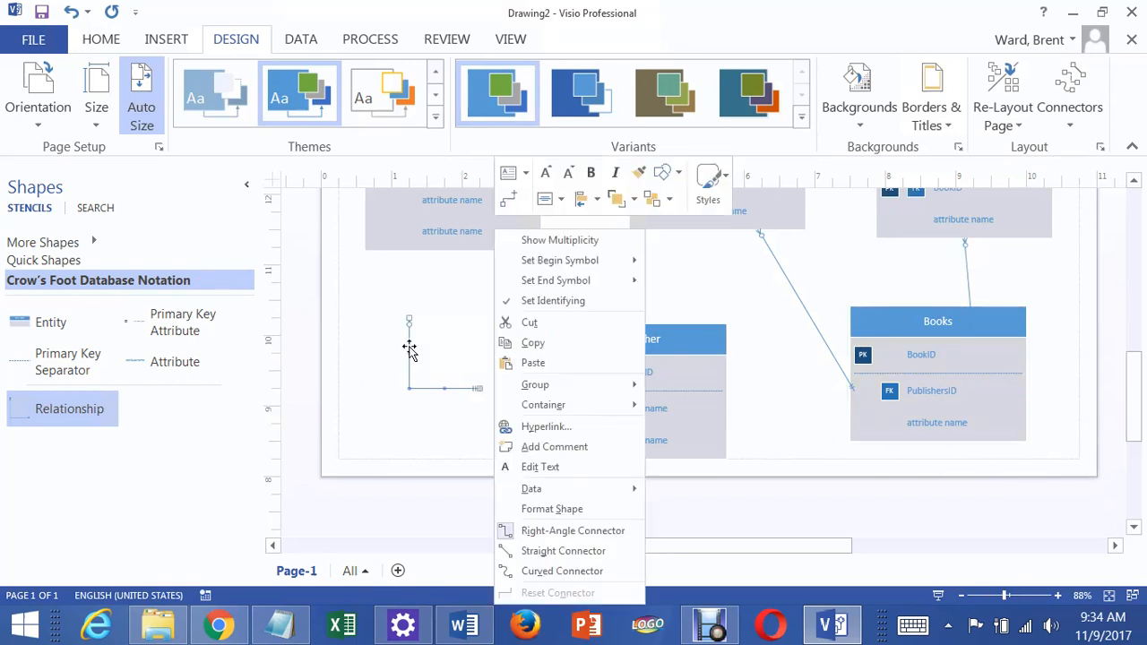
{"action": "left_click", "coordinate": [564, 551]}
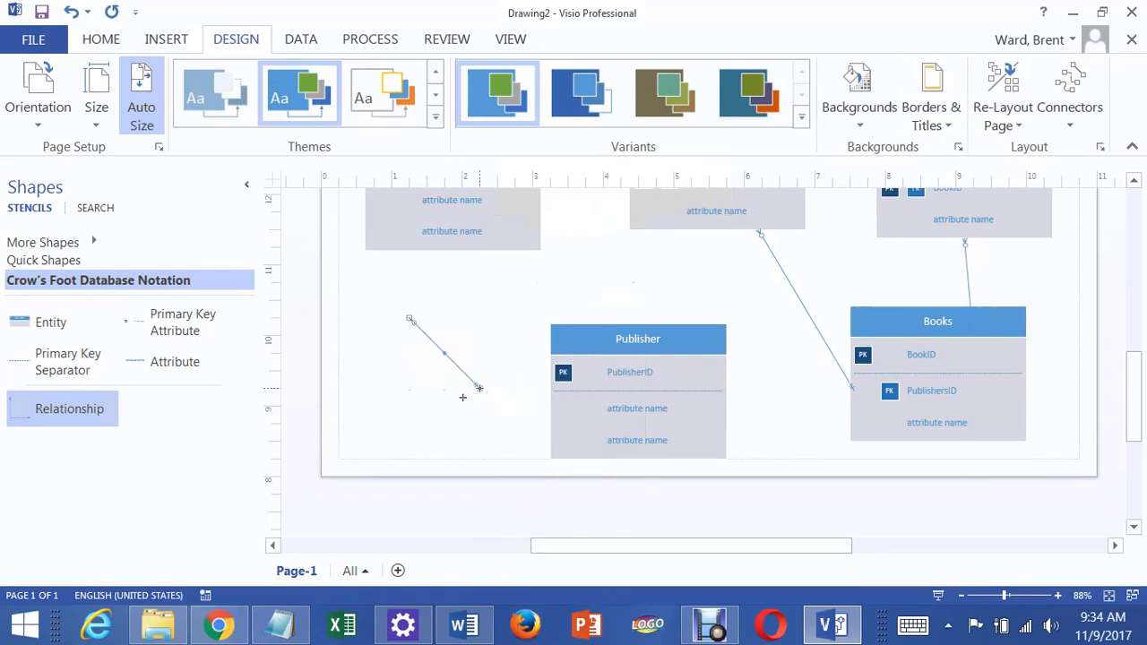
{"action": "left_click_drag", "start_coordinate": [480, 388], "coordinate": [383, 407]}
{"action": "left_click_drag", "start_coordinate": [411, 318], "coordinate": [442, 336]}
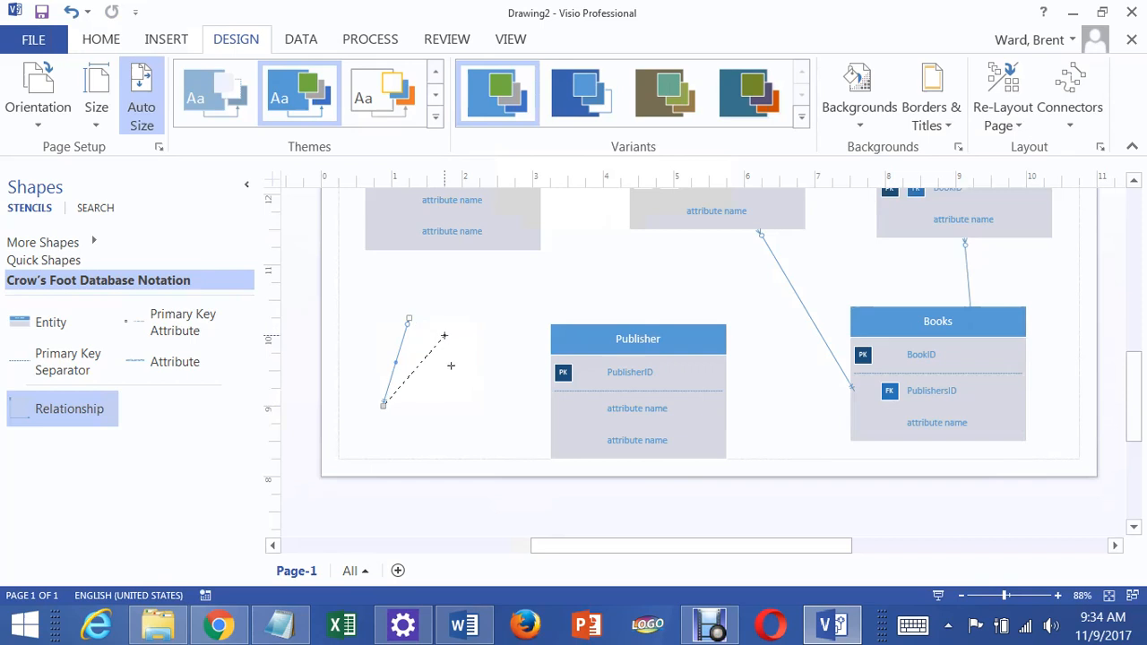
{"action": "left_click_drag", "start_coordinate": [489, 425], "coordinate": [489, 398]}
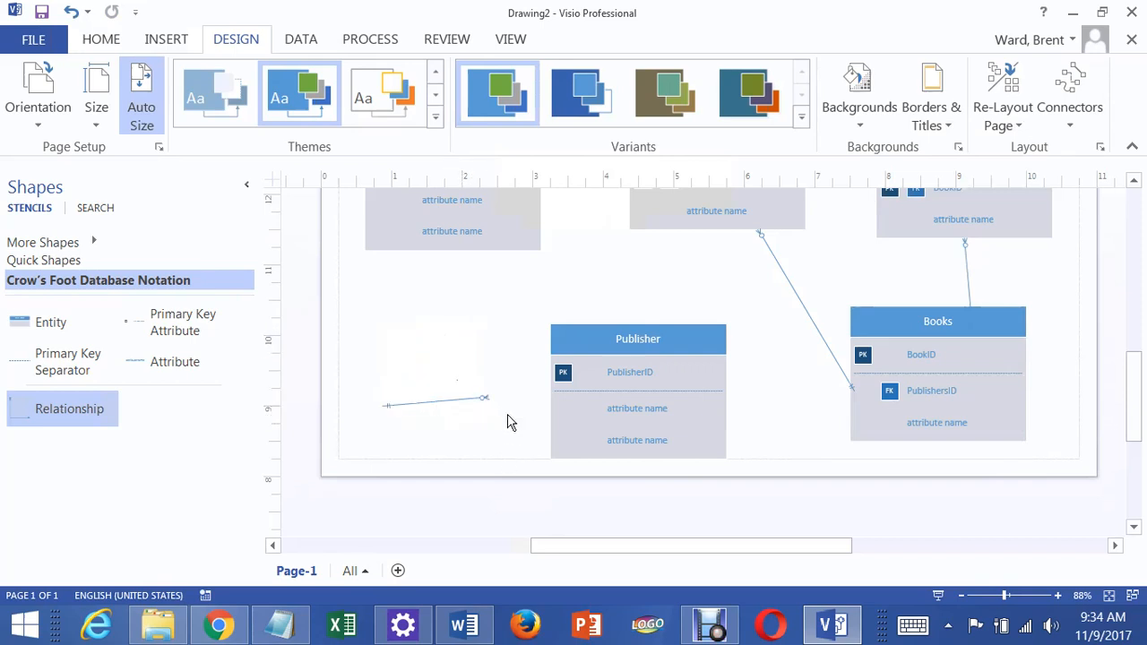
Try to fit the straight relationship into the gap between the Publisher and Books entities.
{"action": "left_click_drag", "start_coordinate": [433, 403], "coordinate": [516, 431]}
{"action": "left_click_drag", "start_coordinate": [448, 405], "coordinate": [449, 404]}
{"action": "left_click_drag", "start_coordinate": [837, 385], "coordinate": [789, 386]}
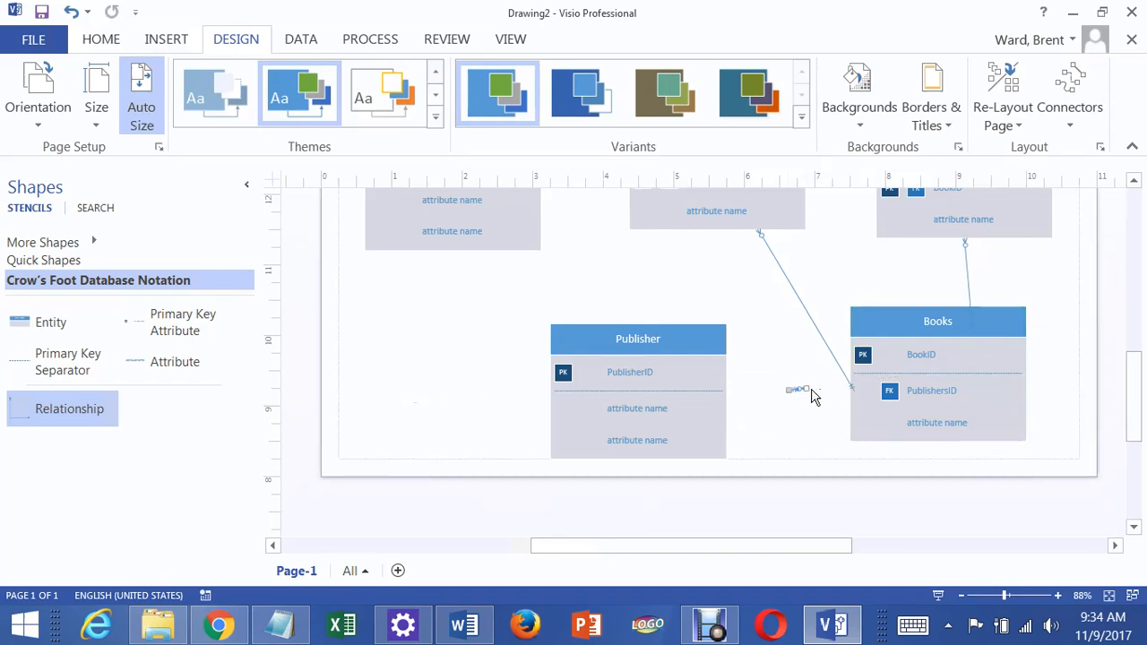
Add another relationship in the empty area to the left of Publisher and make it a straight connector.
{"action": "left_click_drag", "start_coordinate": [62, 410], "coordinate": [482, 398]}
{"action": "right_click", "coordinate": [410, 368]}
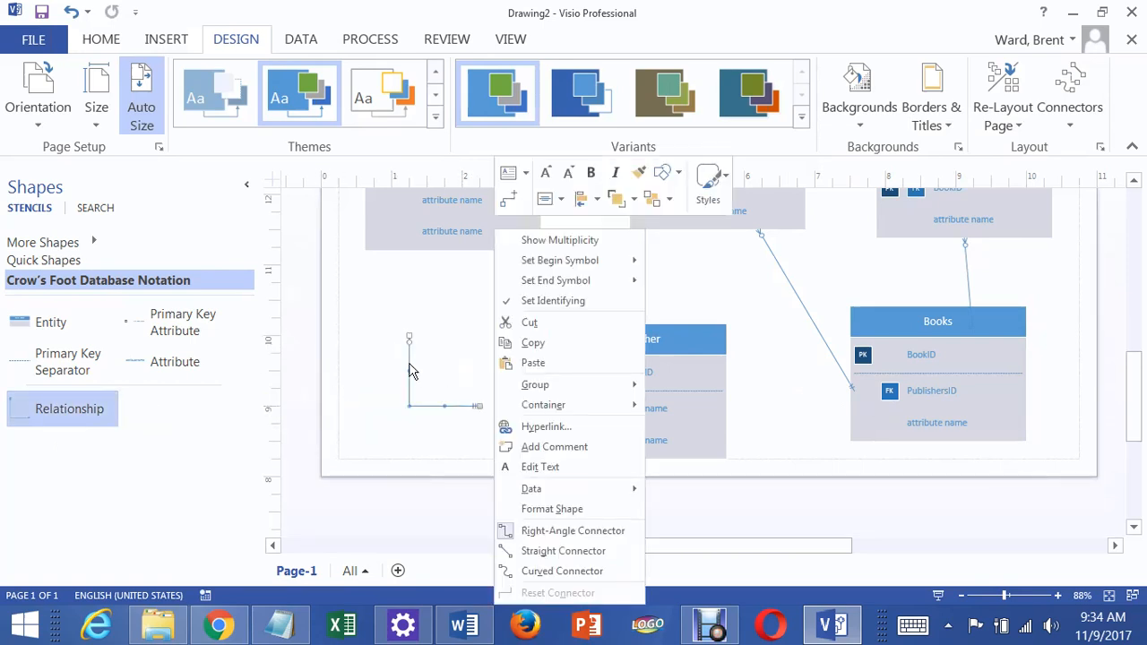
{"action": "left_click", "coordinate": [410, 365]}
{"action": "right_click", "coordinate": [409, 364]}
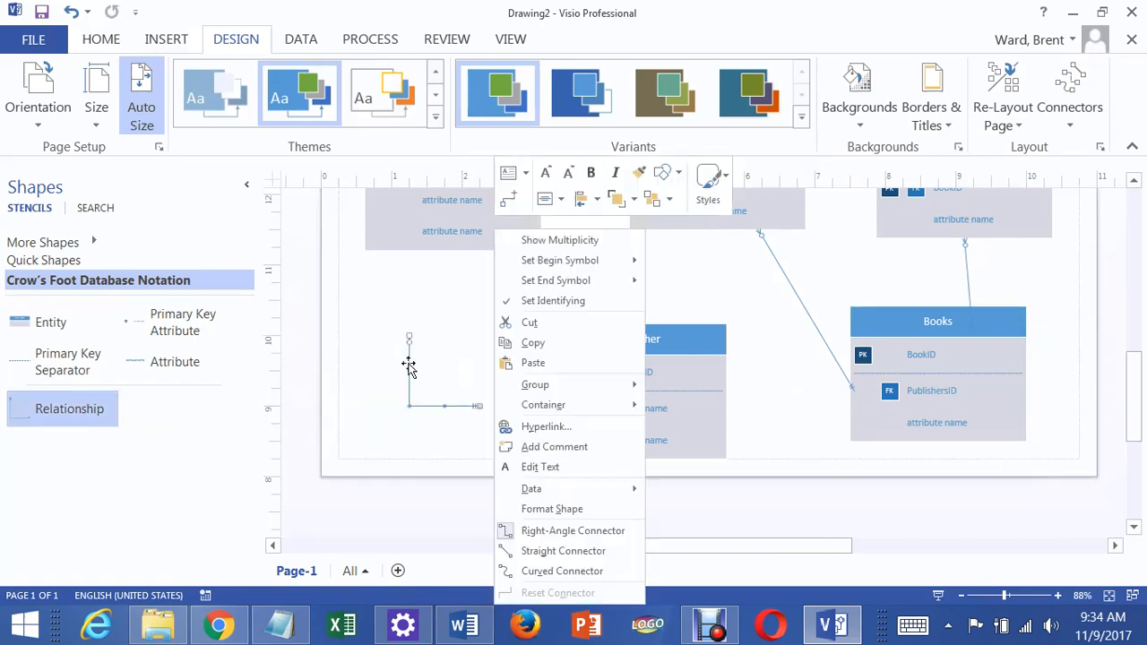
{"action": "left_click", "coordinate": [559, 550]}
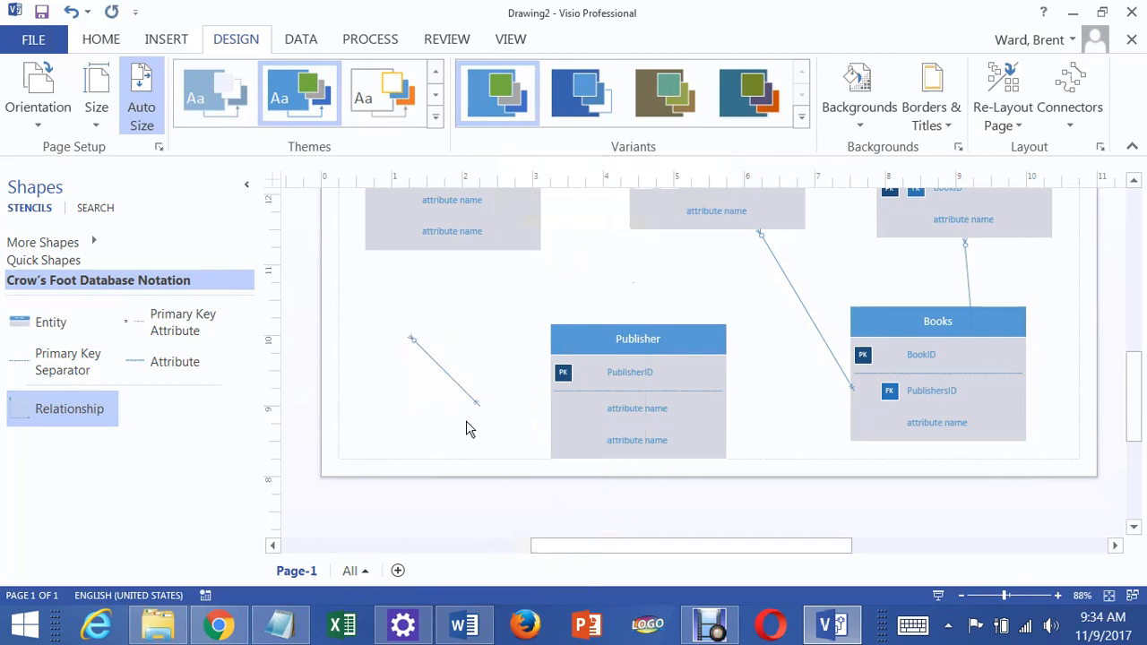
Connect the new relationship from Publisher's PublisherID row to Books' last attribute row, and move the two entities slightly apart.
{"action": "left_click_drag", "start_coordinate": [415, 340], "coordinate": [753, 368]}
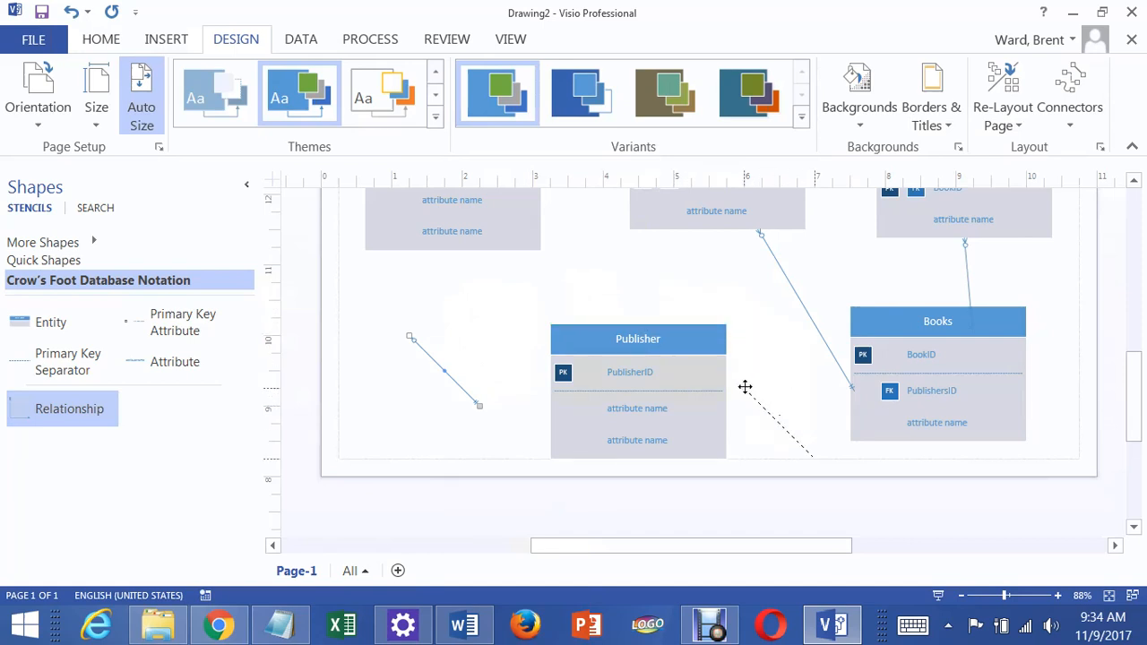
{"action": "mouse_move", "coordinate": [740, 382]}
{"action": "left_mouse_down"}
{"action": "mouse_move", "coordinate": [755, 389]}
{"action": "mouse_move", "coordinate": [736, 377]}
{"action": "left_mouse_up"}
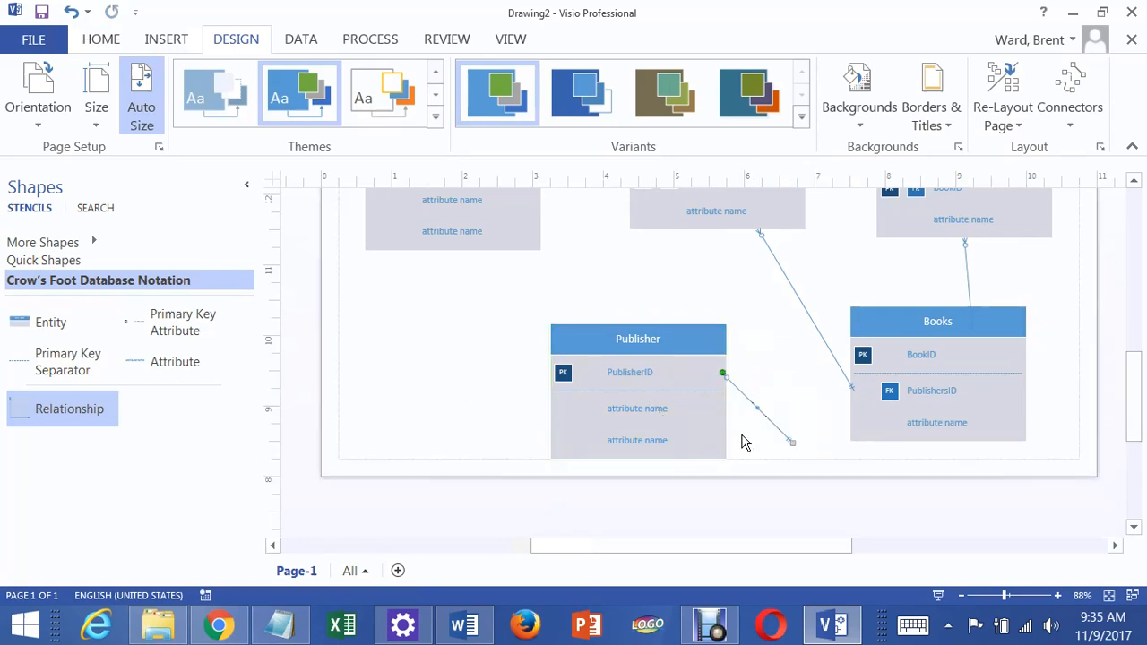
{"action": "left_click_drag", "start_coordinate": [817, 440], "coordinate": [853, 422]}
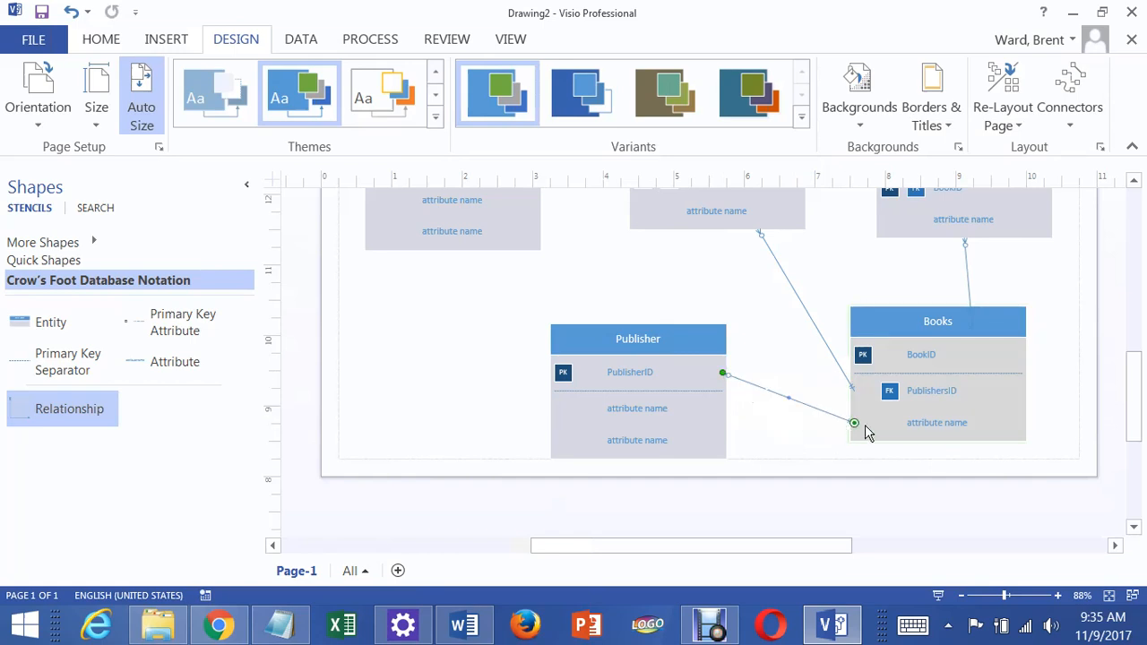
{"action": "mouse_move", "coordinate": [914, 324]}
{"action": "left_mouse_down"}
{"action": "mouse_move", "coordinate": [959, 313]}
{"action": "mouse_move", "coordinate": [922, 320]}
{"action": "left_mouse_up"}
{"action": "left_click_drag", "start_coordinate": [701, 333], "coordinate": [706, 357]}
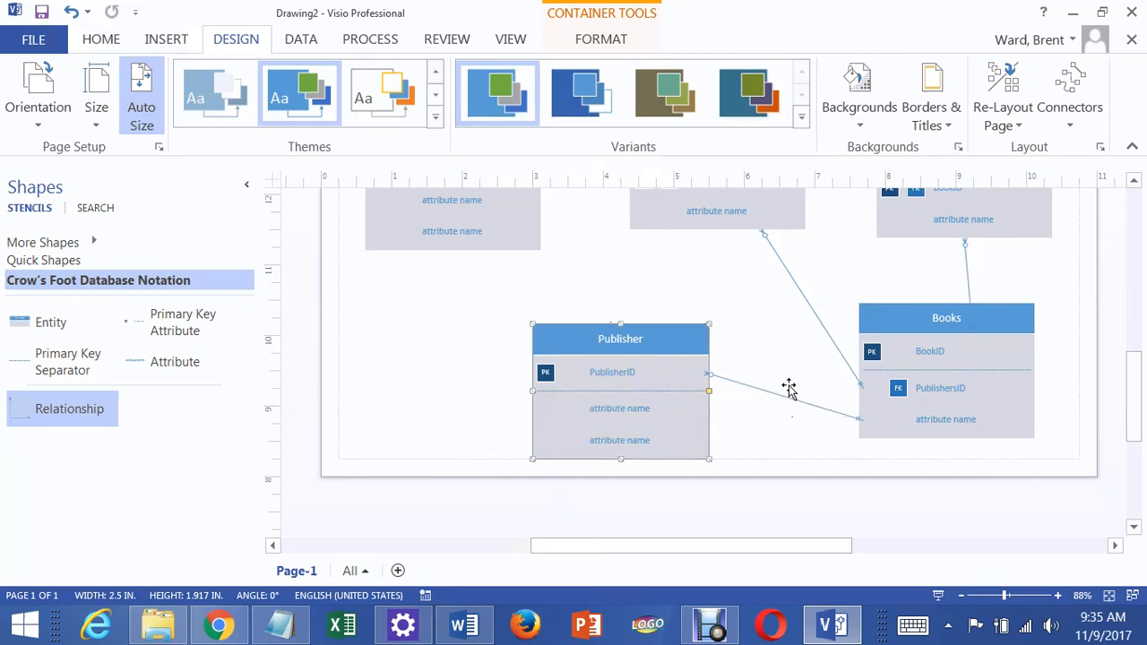
Set the Publisher–Books relationship's begin symbol to 1 and only 1 and its end symbol to Zero or more.
{"action": "left_click", "coordinate": [785, 402]}
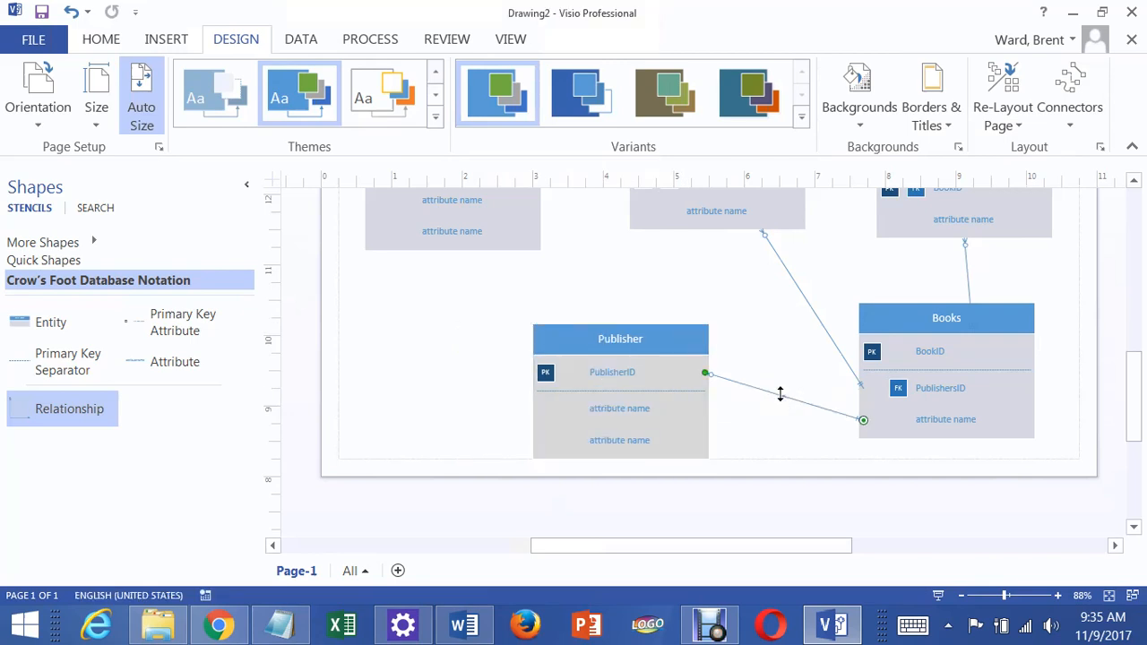
{"action": "right_click", "coordinate": [782, 395]}
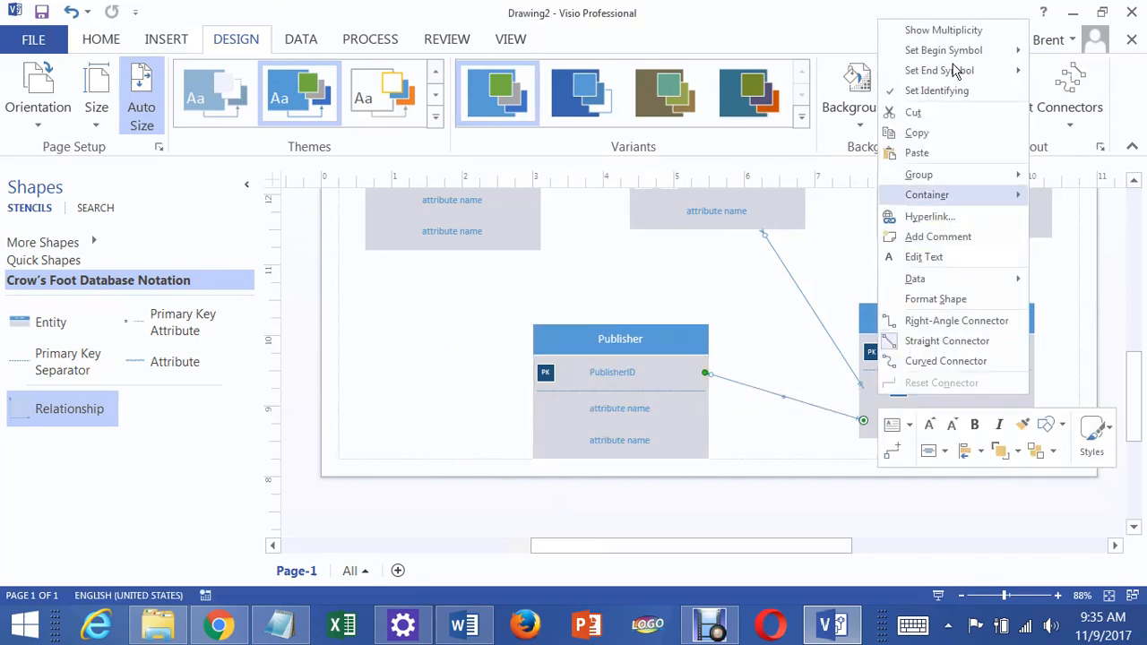
{"action": "mouse_move", "coordinate": [955, 59]}
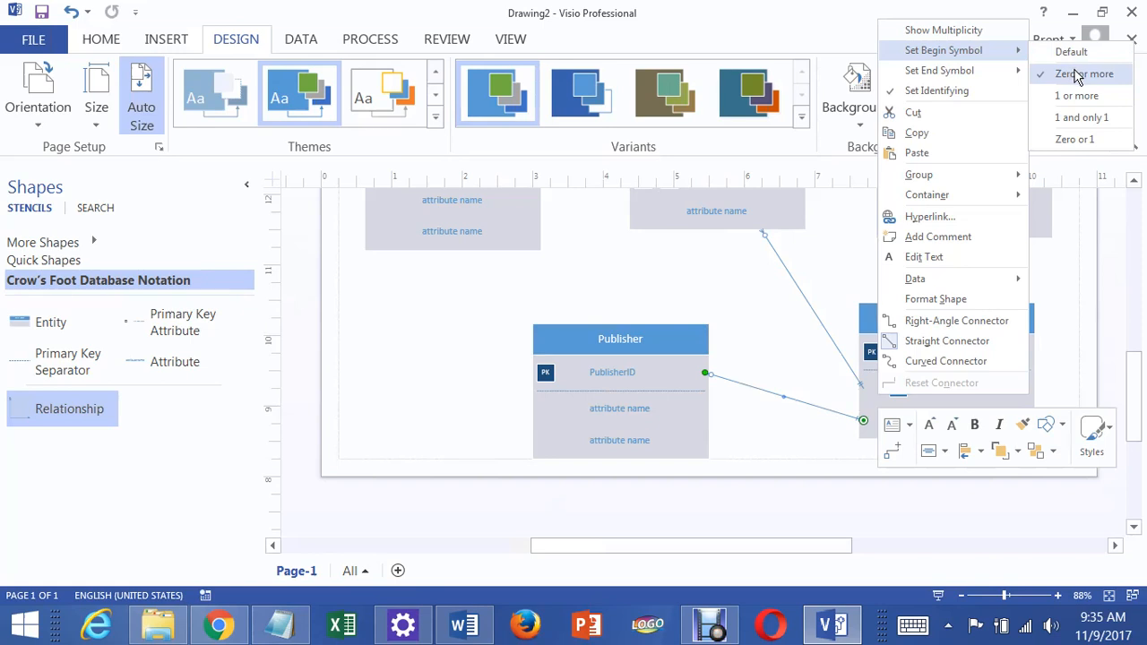
{"action": "left_click", "coordinate": [1085, 119]}
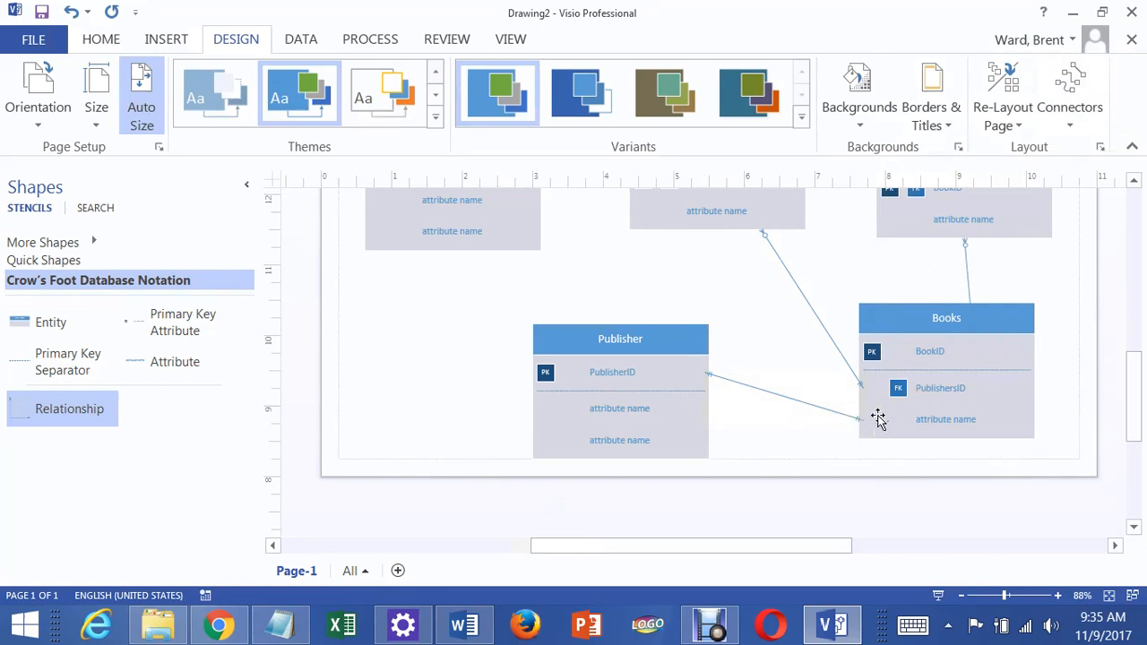
{"action": "right_click", "coordinate": [831, 415]}
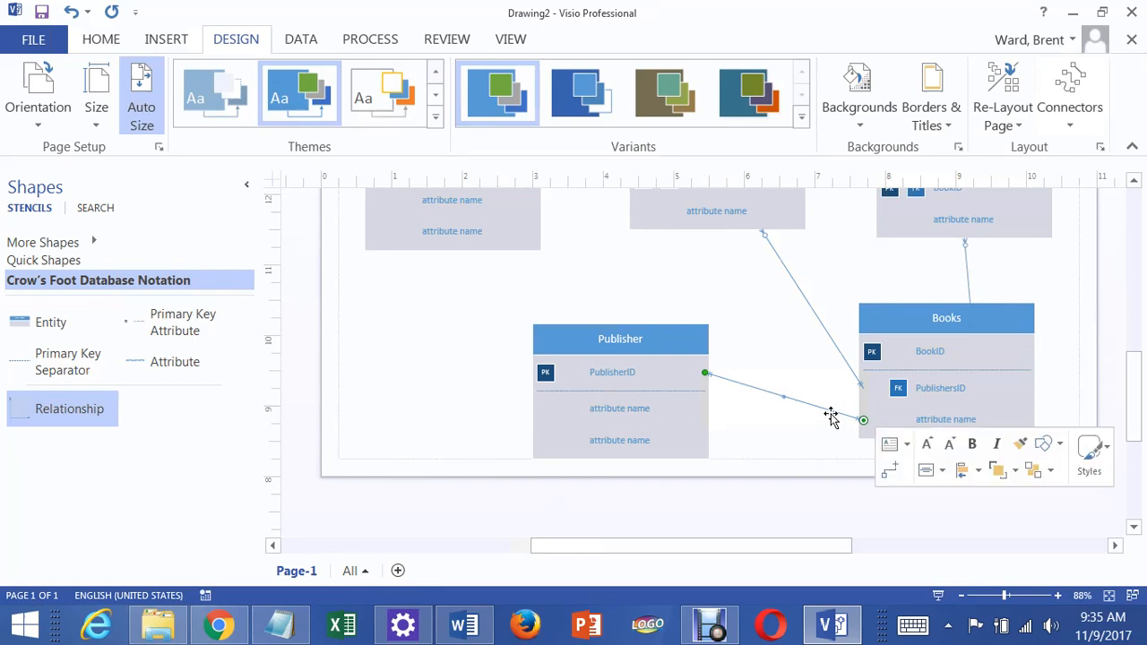
{"action": "mouse_move", "coordinate": [993, 92]}
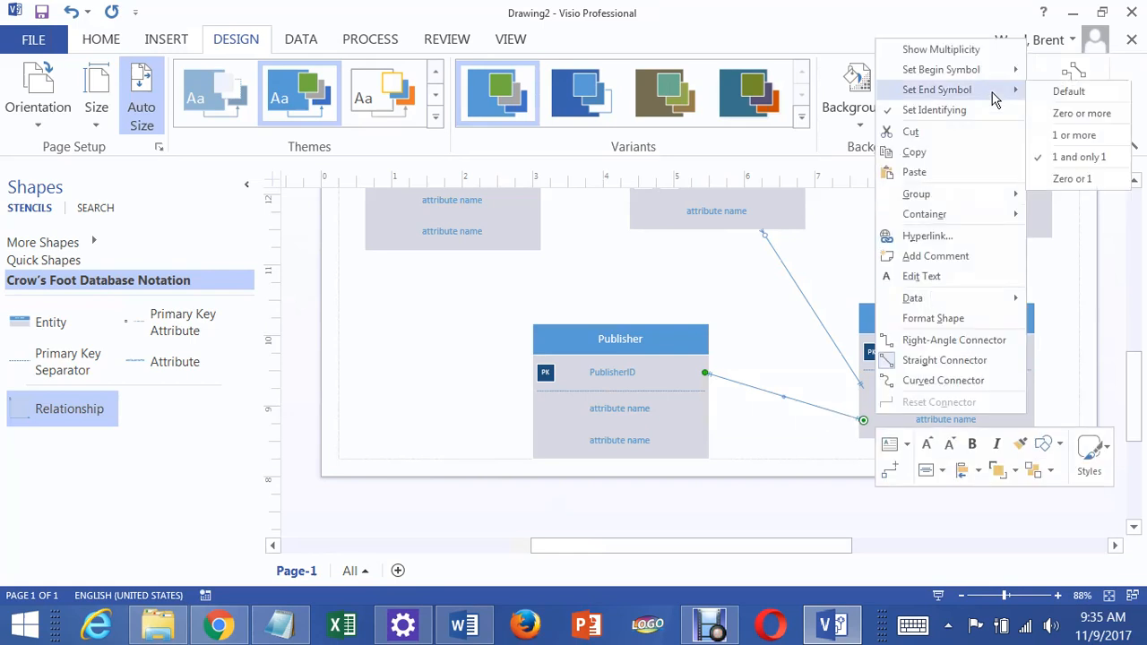
{"action": "left_click", "coordinate": [1077, 114]}
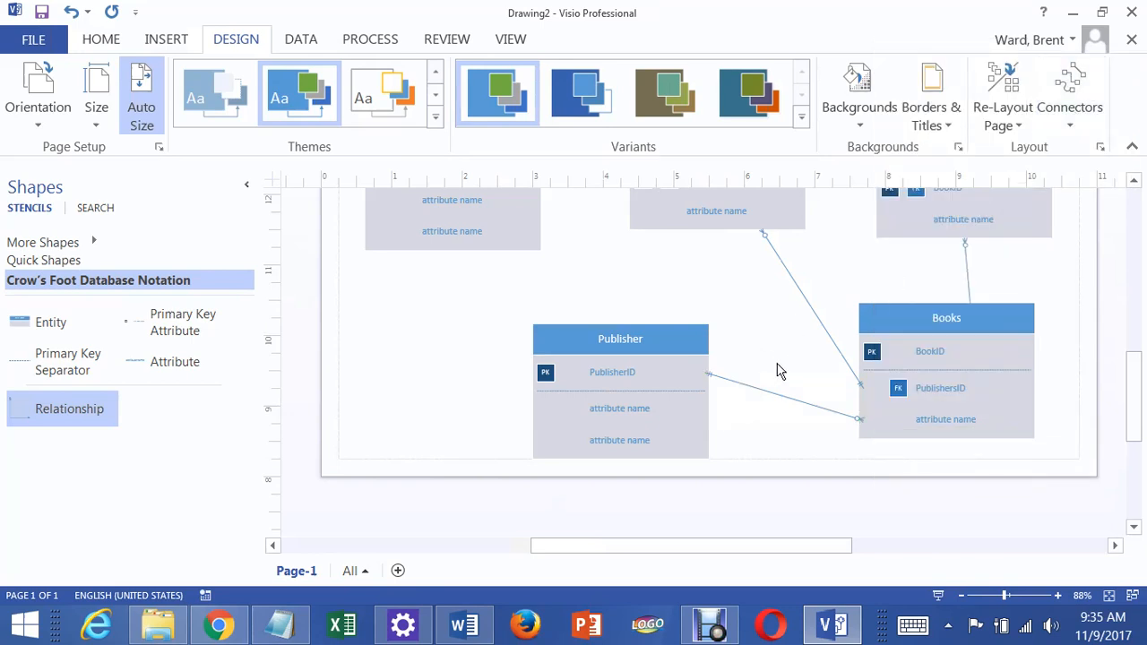
Move the Publisher entity up and to the left, and shift the Books entity slightly up and to the left.
{"action": "left_click", "coordinate": [644, 333]}
{"action": "left_click_drag", "start_coordinate": [569, 296], "coordinate": [547, 290]}
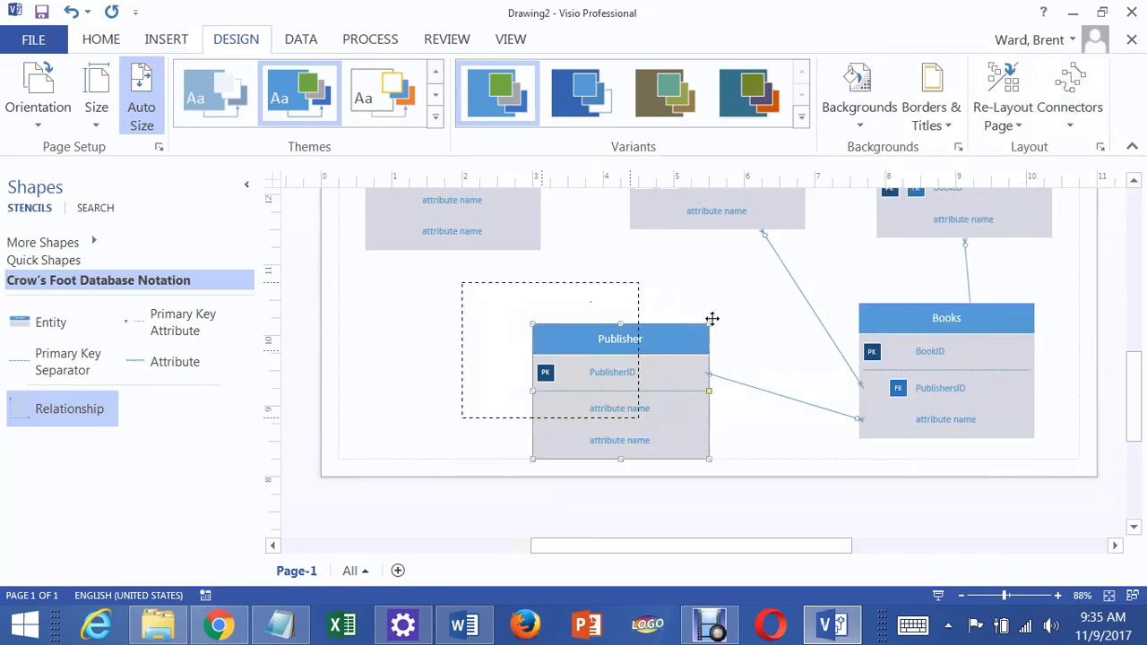
{"action": "left_click_drag", "start_coordinate": [936, 330], "coordinate": [923, 302]}
{"action": "left_click", "coordinate": [1072, 302]}
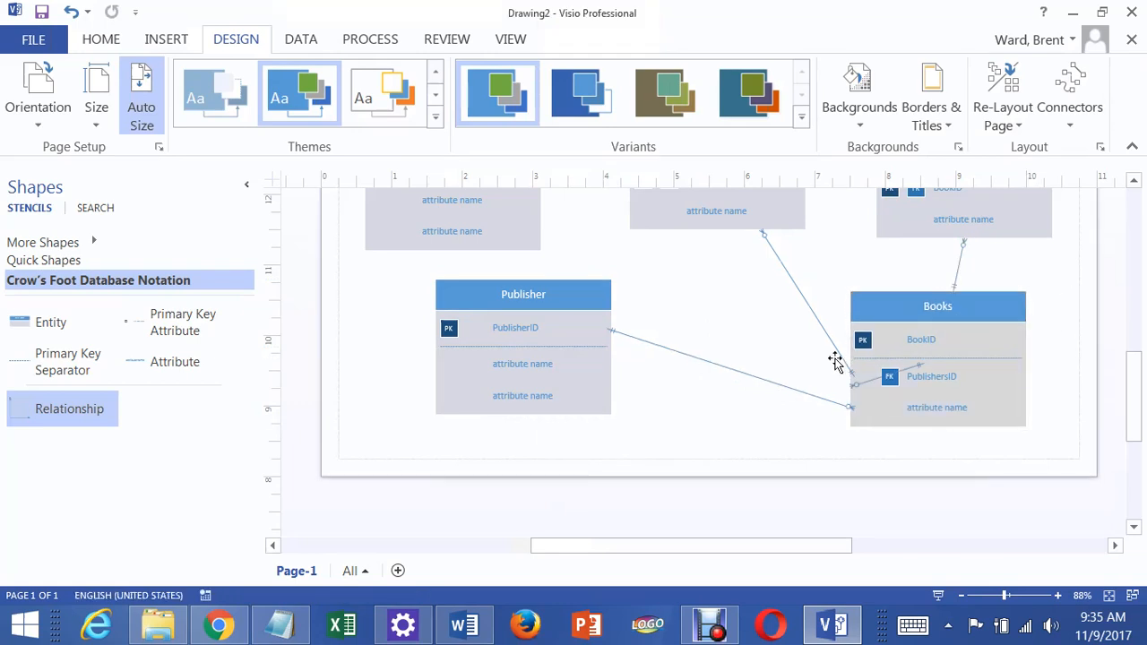
Make the OrderBook–Books relationship a right-angle connector and move the Publisher entity back down near the page's lower edge.
{"action": "right_click", "coordinate": [797, 293]}
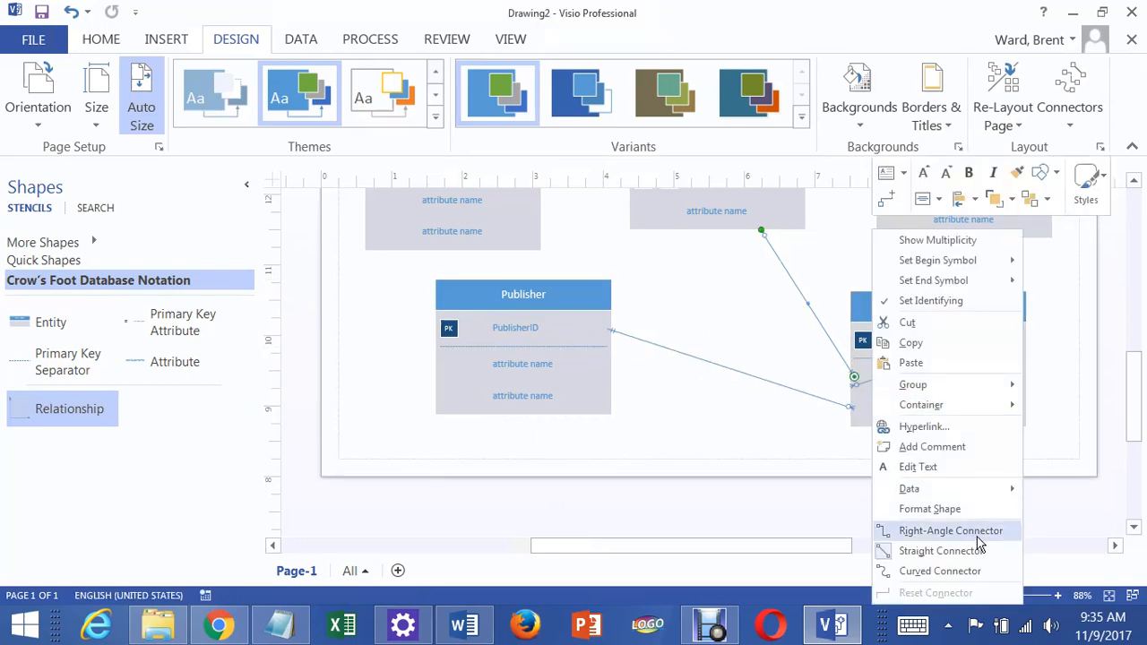
{"action": "left_click", "coordinate": [951, 531]}
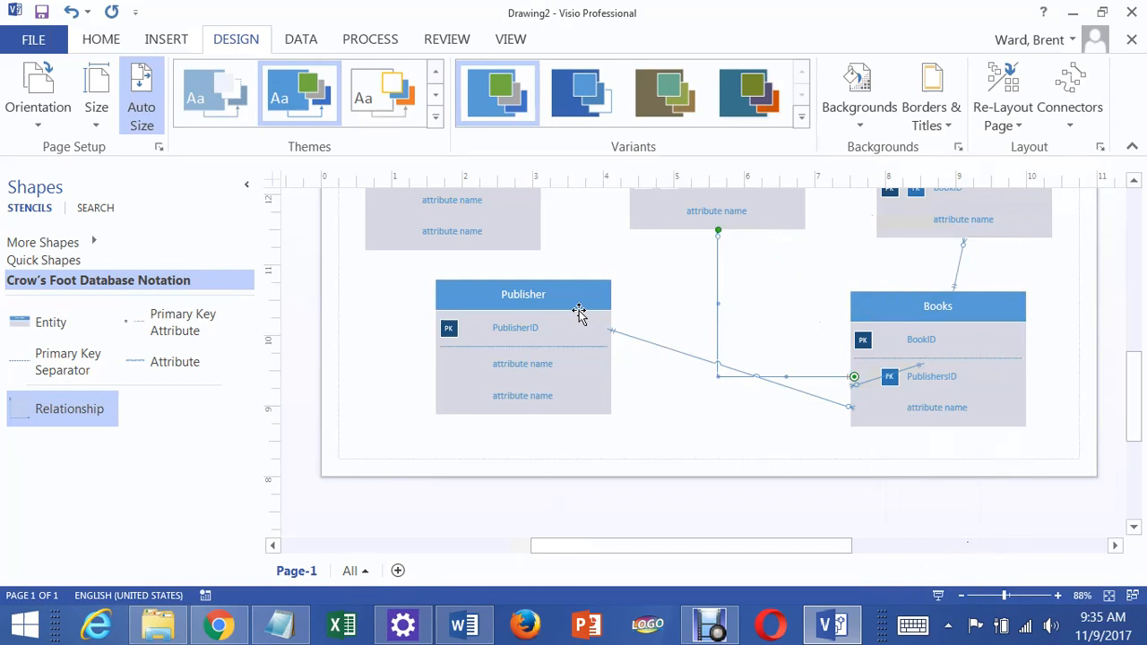
{"action": "left_click_drag", "start_coordinate": [562, 324], "coordinate": [549, 348]}
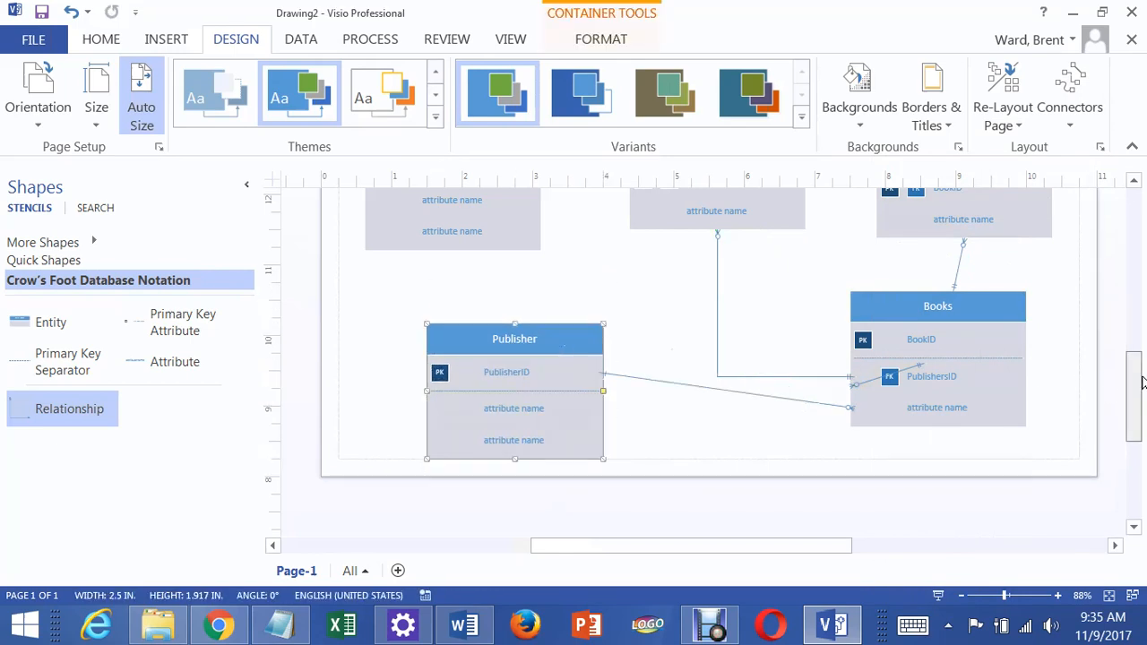
Move the Books entity down and to the right below BookAuthor, and shift the Publisher entity further left below Order.
{"action": "scroll", "coordinate": [981, 455], "scroll_direction": "up", "scroll_amount": 5}
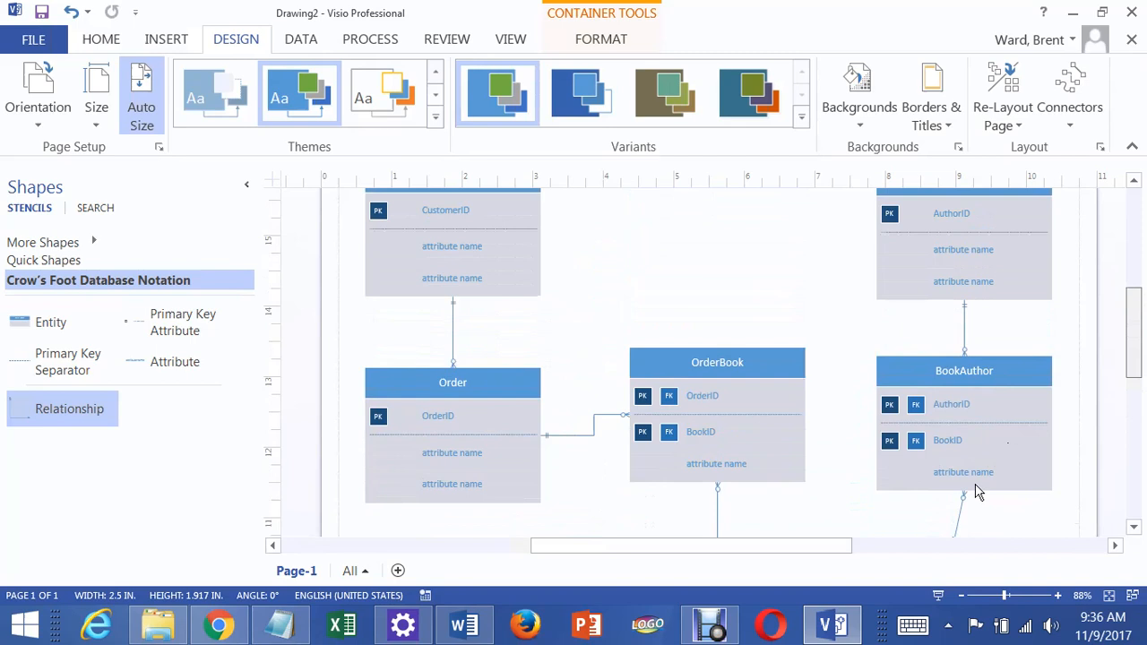
{"action": "scroll", "coordinate": [1013, 403], "scroll_direction": "up", "scroll_amount": 4}
{"action": "left_click_drag", "start_coordinate": [1135, 323], "coordinate": [1137, 406]}
{"action": "left_click_drag", "start_coordinate": [1003, 347], "coordinate": [1038, 380]}
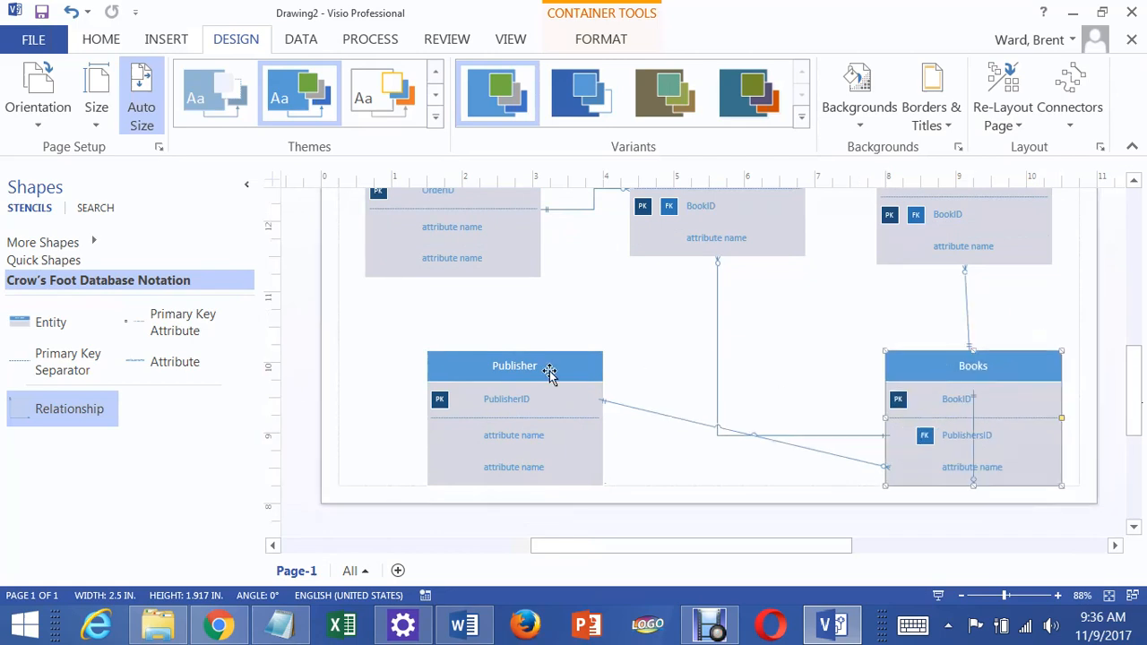
{"action": "left_click_drag", "start_coordinate": [538, 370], "coordinate": [608, 399]}
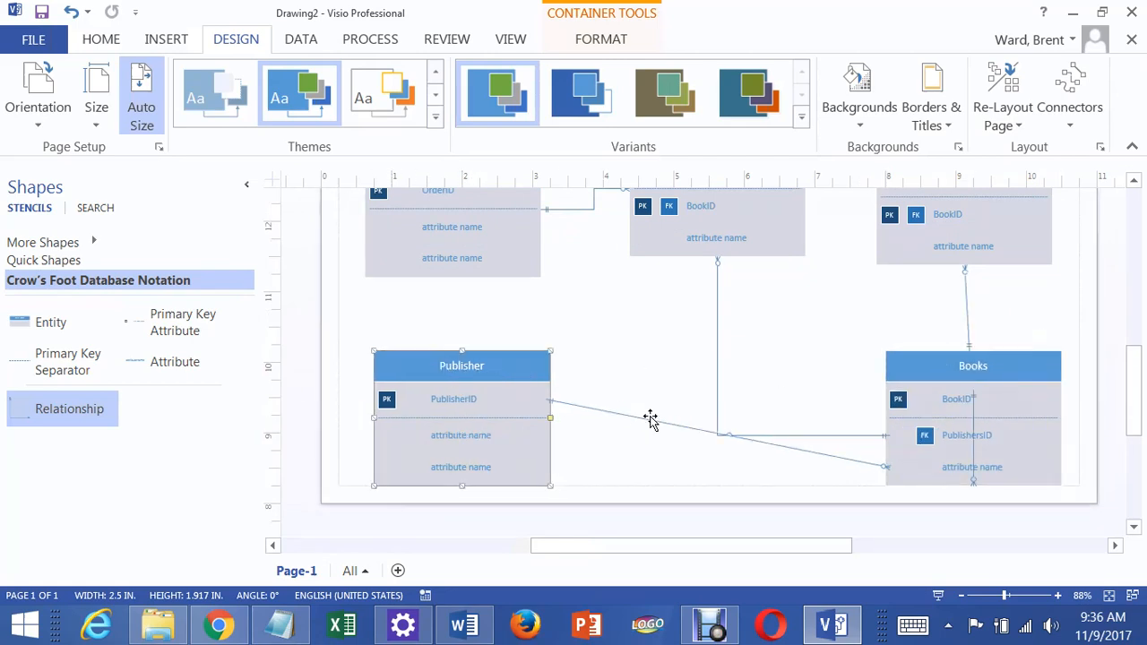
Make the Publisher–Books relationship a right-angle connector and delete the stray relationship lying over the Books entity.
{"action": "right_click", "coordinate": [668, 422]}
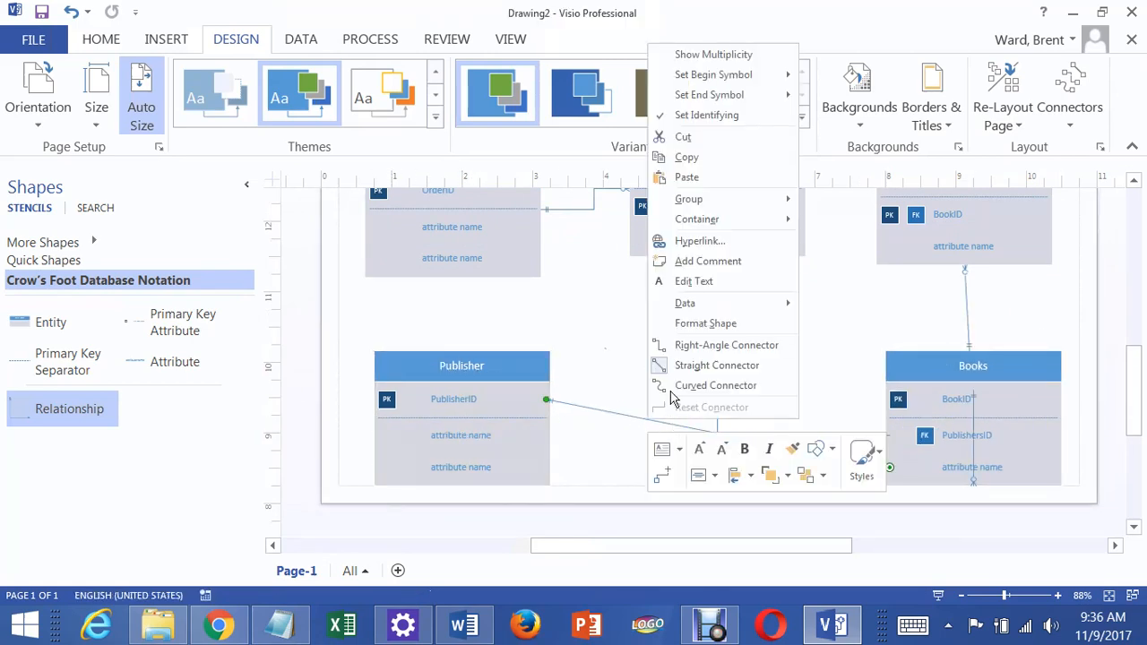
{"action": "left_click", "coordinate": [679, 345]}
{"action": "left_click", "coordinate": [697, 332]}
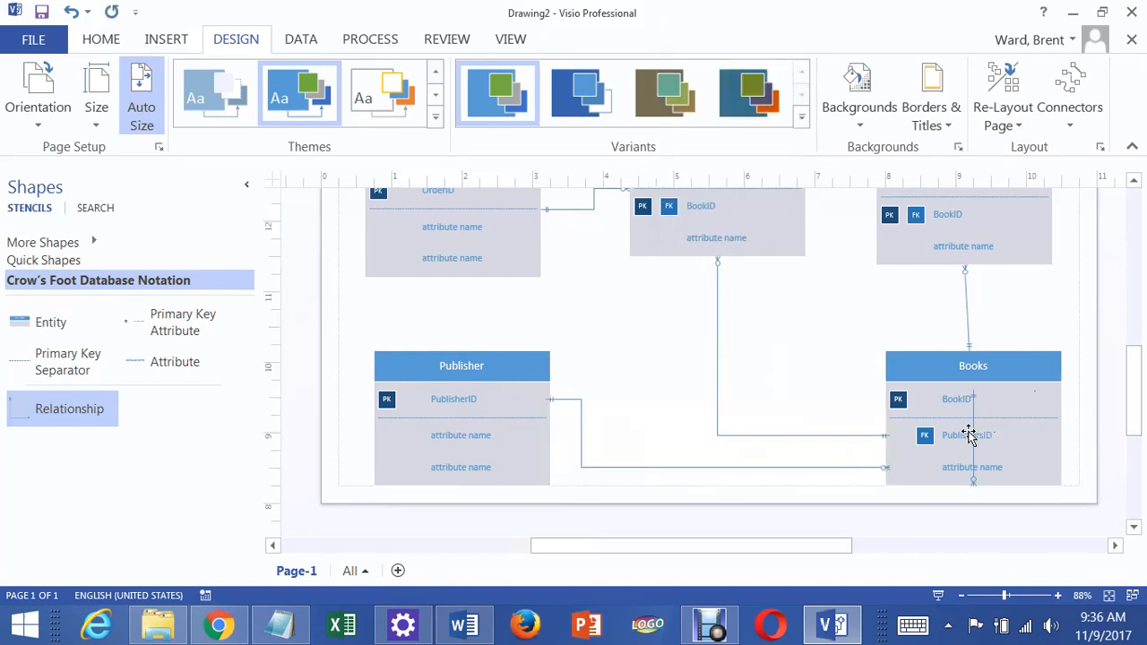
{"action": "mouse_move", "coordinate": [975, 434]}
{"action": "left_mouse_down"}
{"action": "mouse_move", "coordinate": [962, 405]}
{"action": "mouse_move", "coordinate": [940, 392]}
{"action": "mouse_move", "coordinate": [957, 392]}
{"action": "mouse_move", "coordinate": [976, 435]}
{"action": "left_mouse_up"}
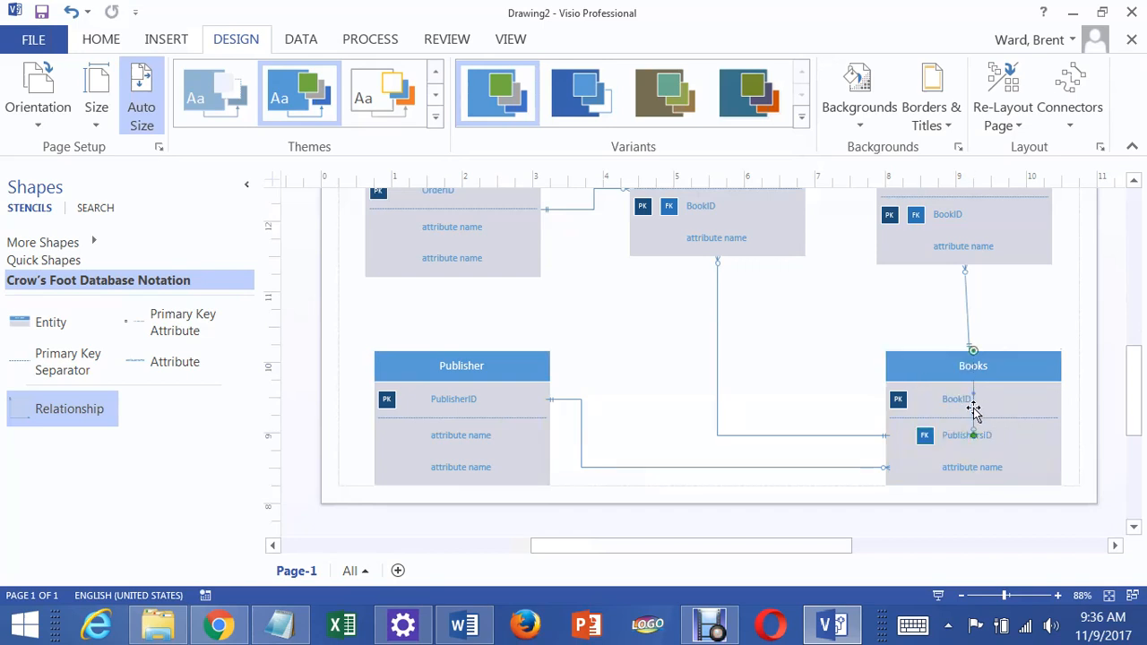
{"action": "key", "text": "Delete"}
Try a straight-connector relationship between the OrderBook and BookAuthor entities, and delete it again.
{"action": "left_click_drag", "start_coordinate": [1134, 410], "coordinate": [1134, 356]}
{"action": "scroll", "coordinate": [834, 376], "scroll_direction": "down", "scroll_amount": 2}
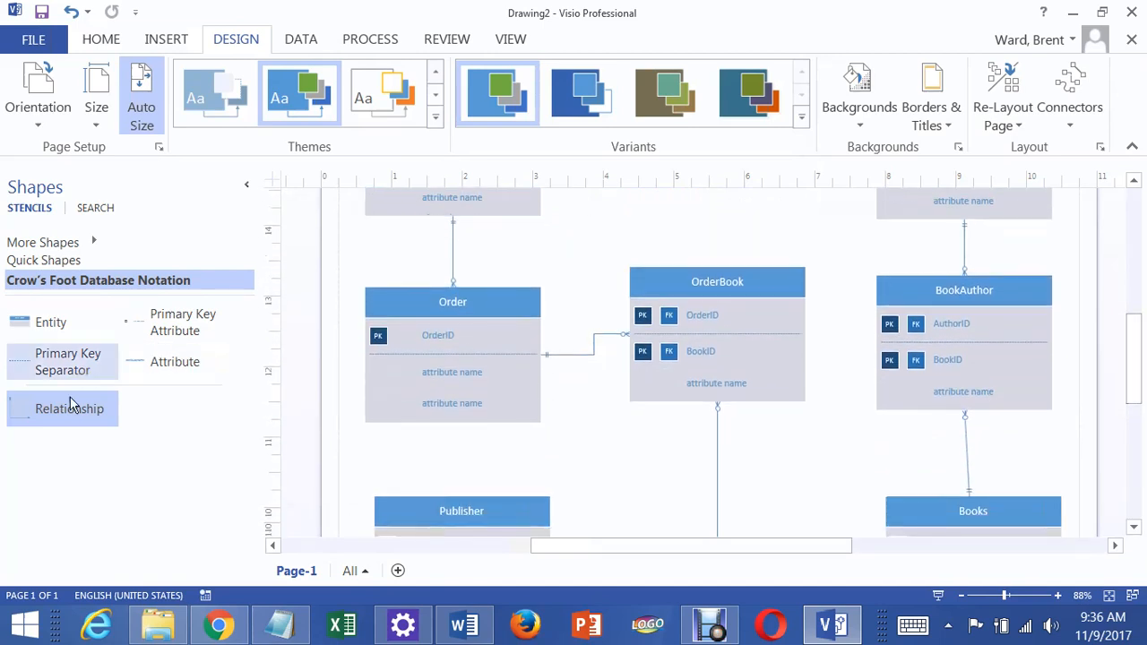
{"action": "left_click_drag", "start_coordinate": [36, 406], "coordinate": [660, 480]}
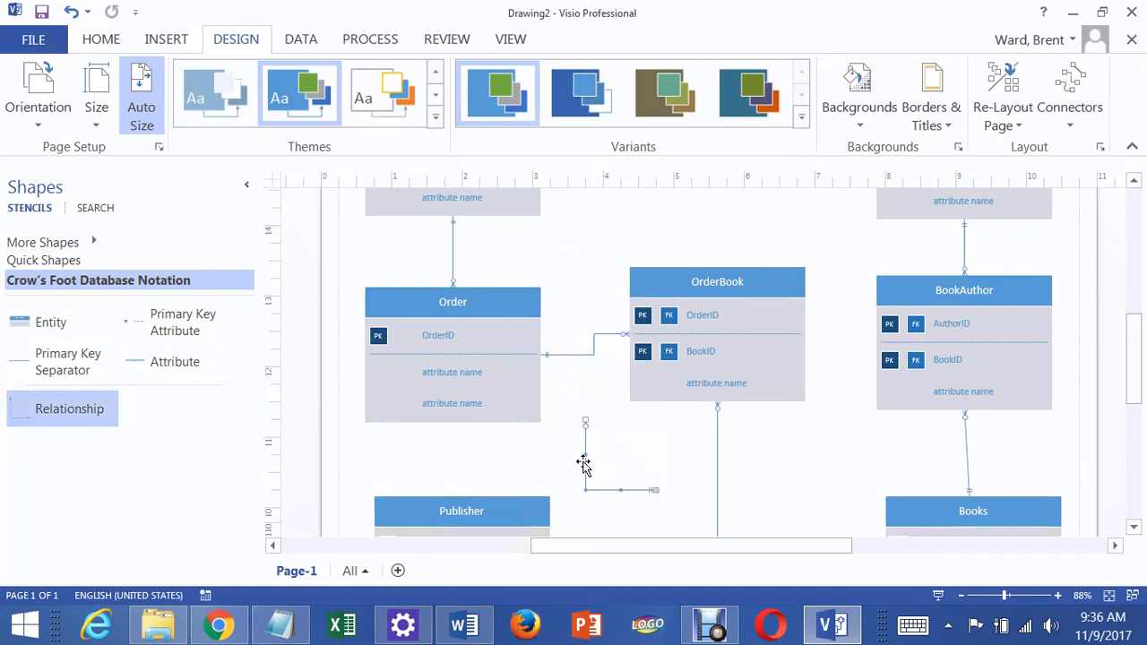
{"action": "right_click", "coordinate": [583, 464]}
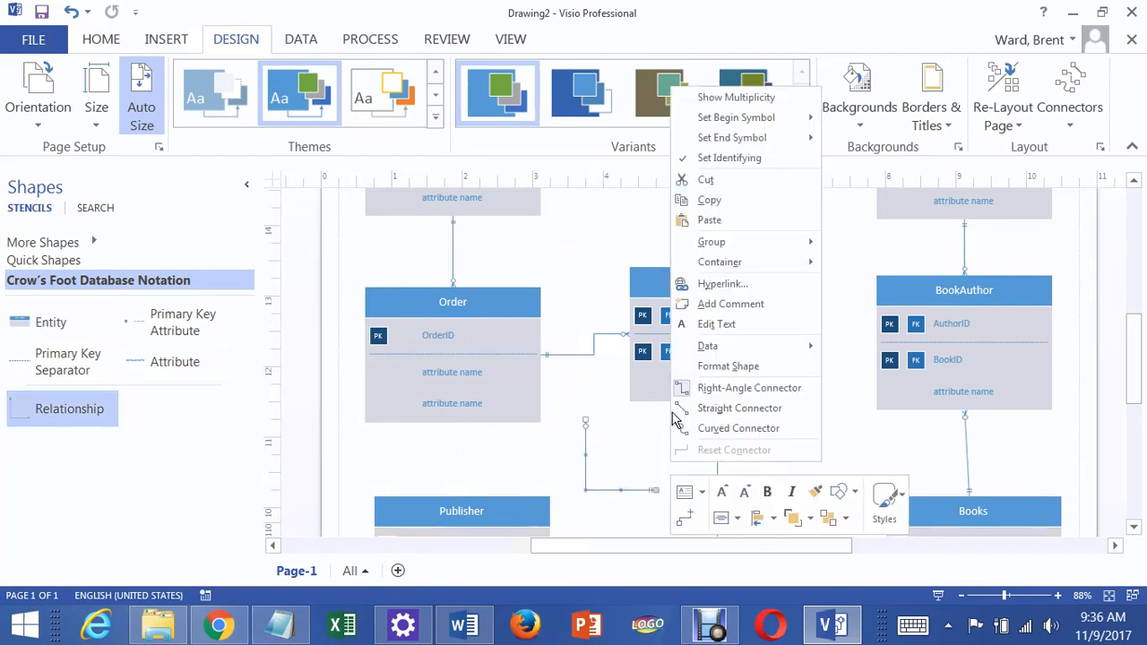
{"action": "left_click", "coordinate": [707, 409]}
{"action": "left_click_drag", "start_coordinate": [608, 449], "coordinate": [880, 395]}
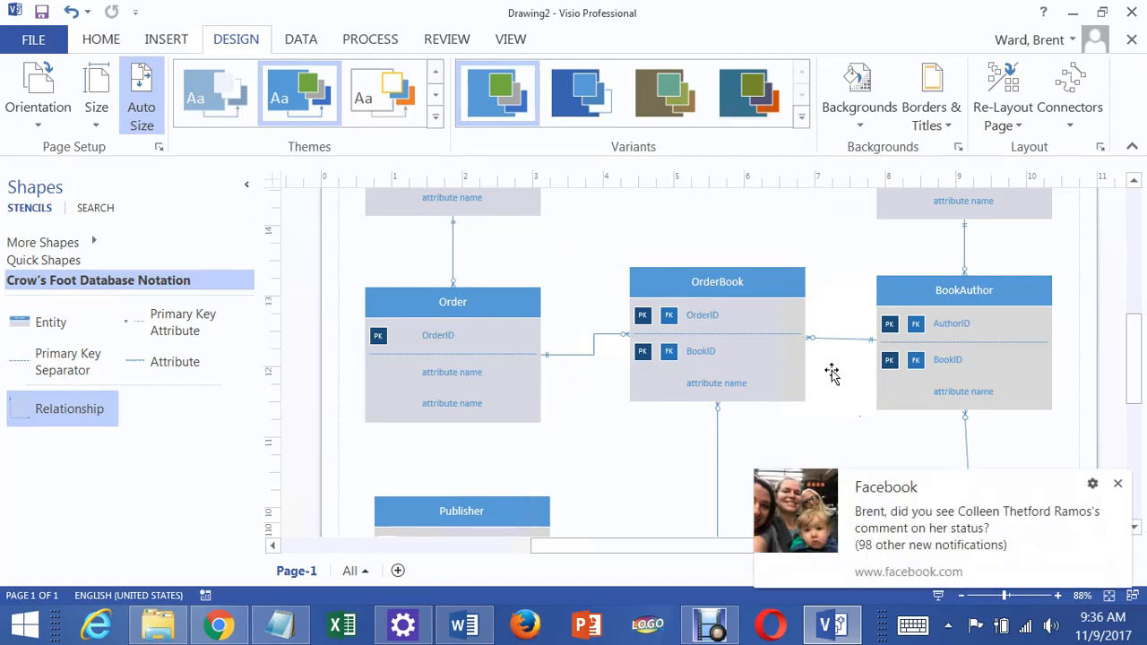
{"action": "left_click", "coordinate": [1118, 485]}
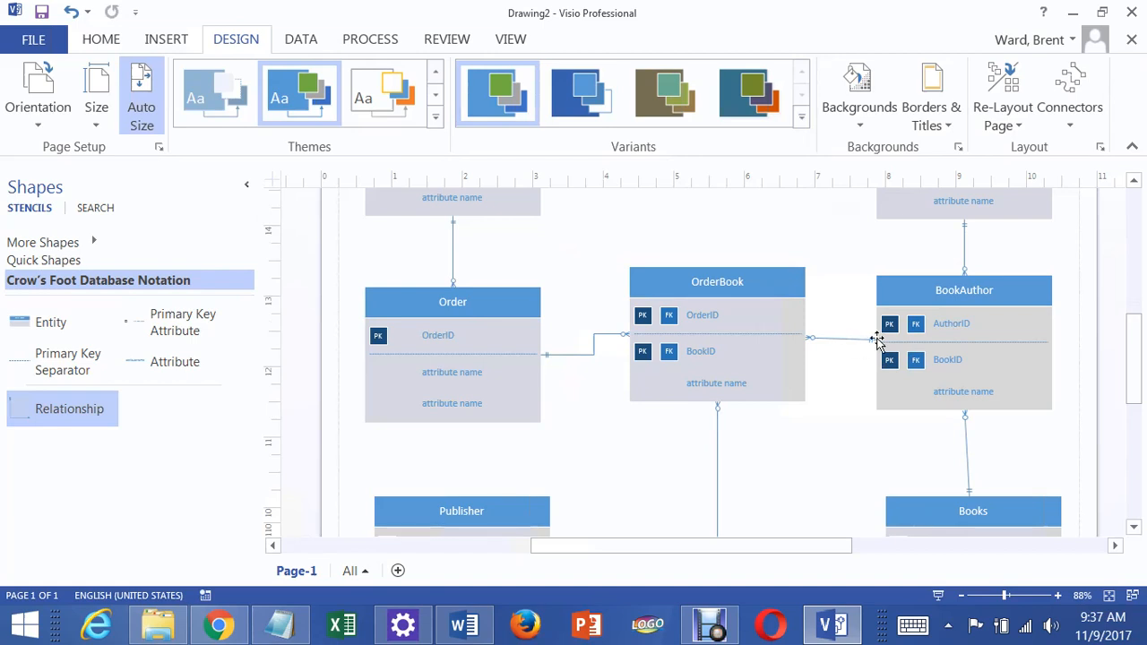
{"action": "left_click", "coordinate": [845, 340]}
{"action": "key", "text": "Delete"}
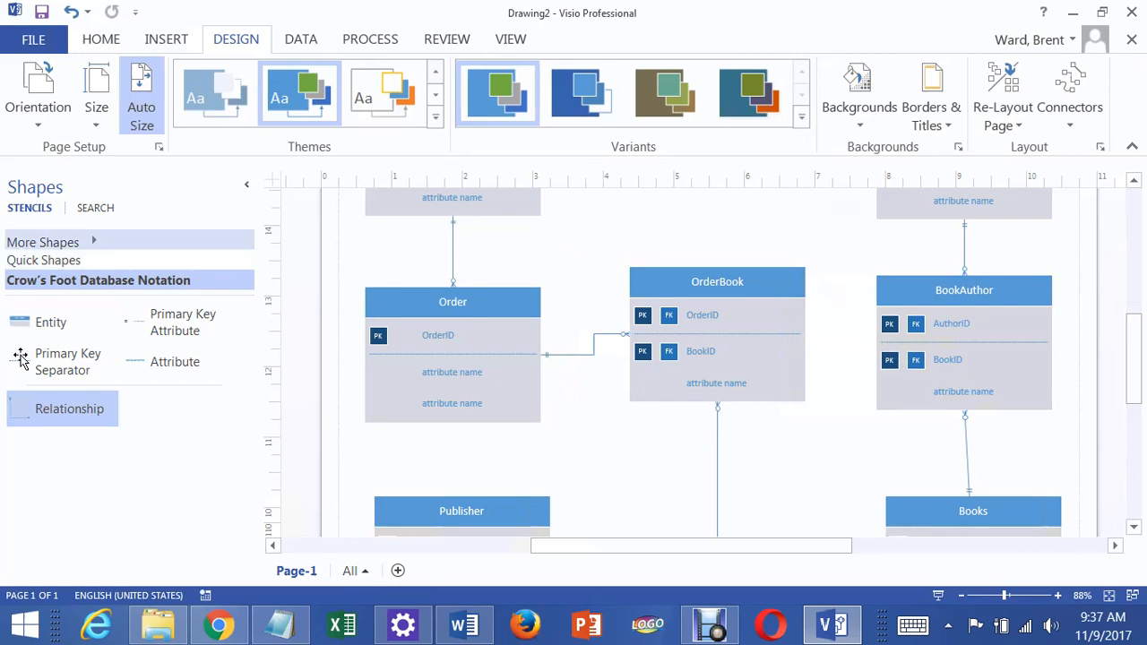
Add a second relationship from OrderBook to Books and make it a straight connector.
{"action": "left_click_drag", "start_coordinate": [36, 409], "coordinate": [827, 479]}
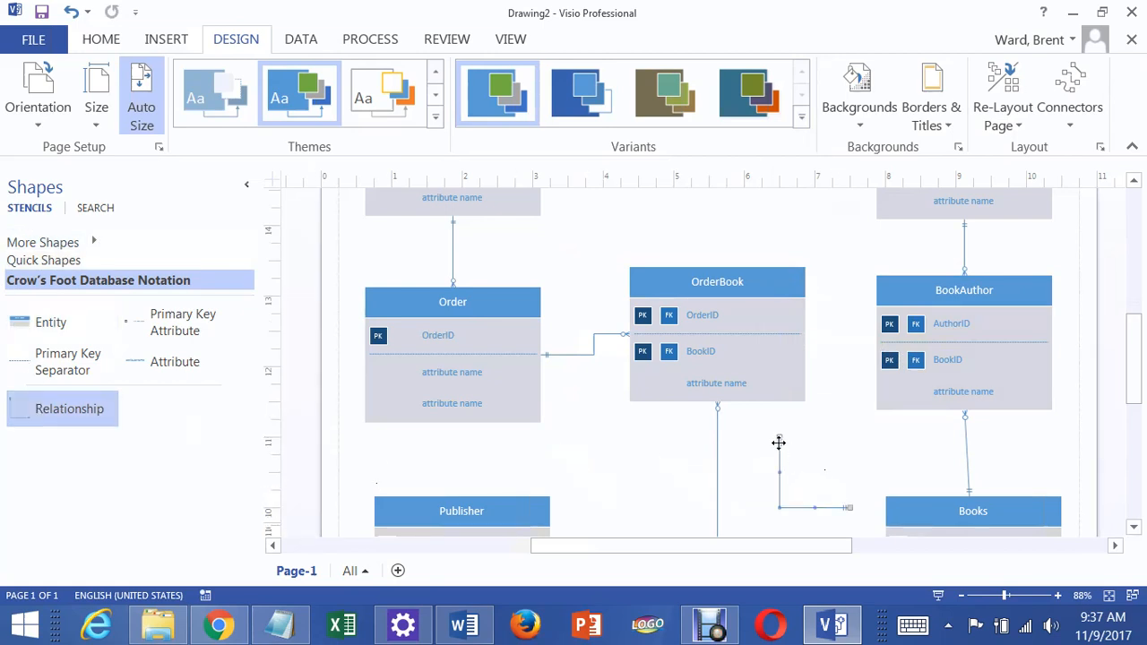
{"action": "left_click_drag", "start_coordinate": [781, 411], "coordinate": [782, 404]}
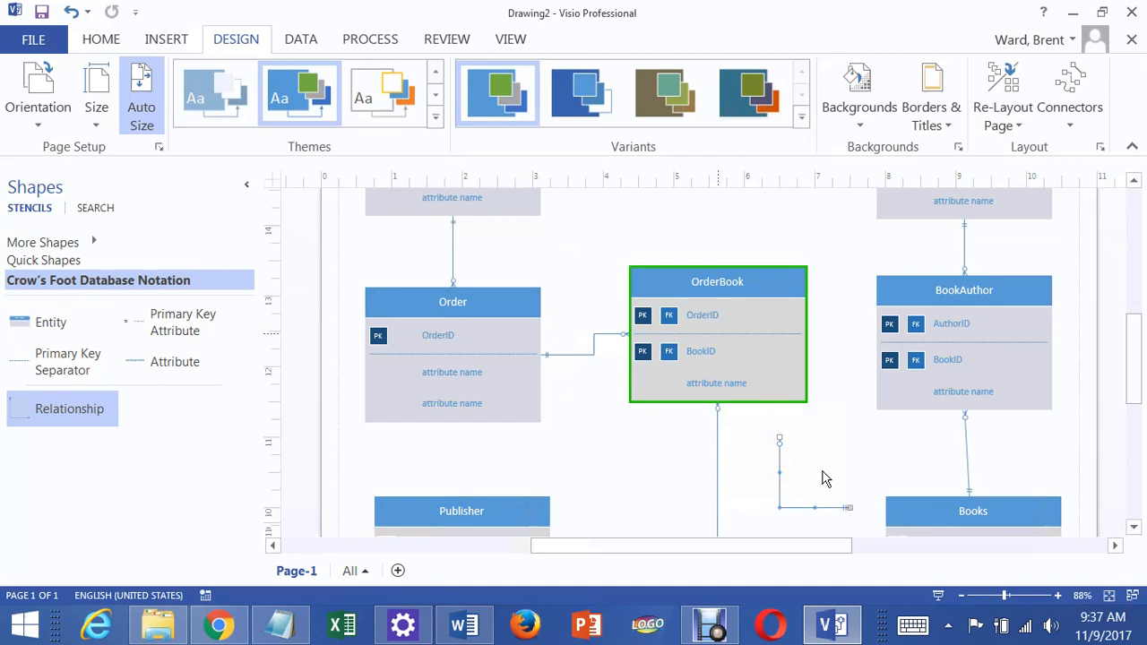
{"action": "left_click_drag", "start_coordinate": [879, 510], "coordinate": [883, 513]}
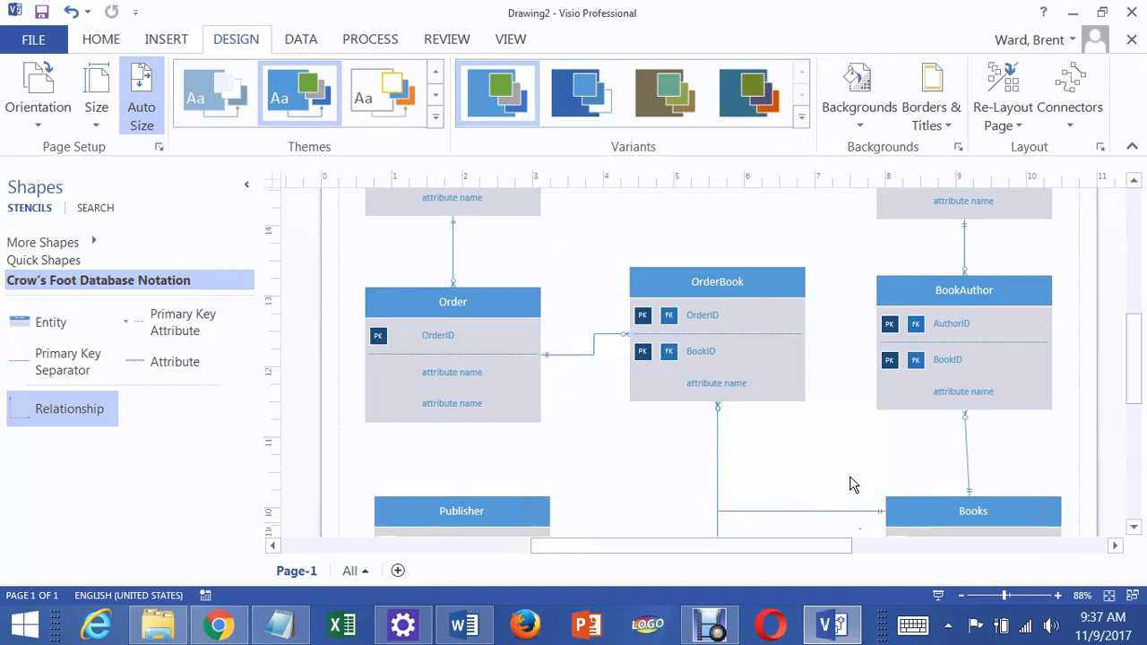
{"action": "right_click", "coordinate": [755, 517]}
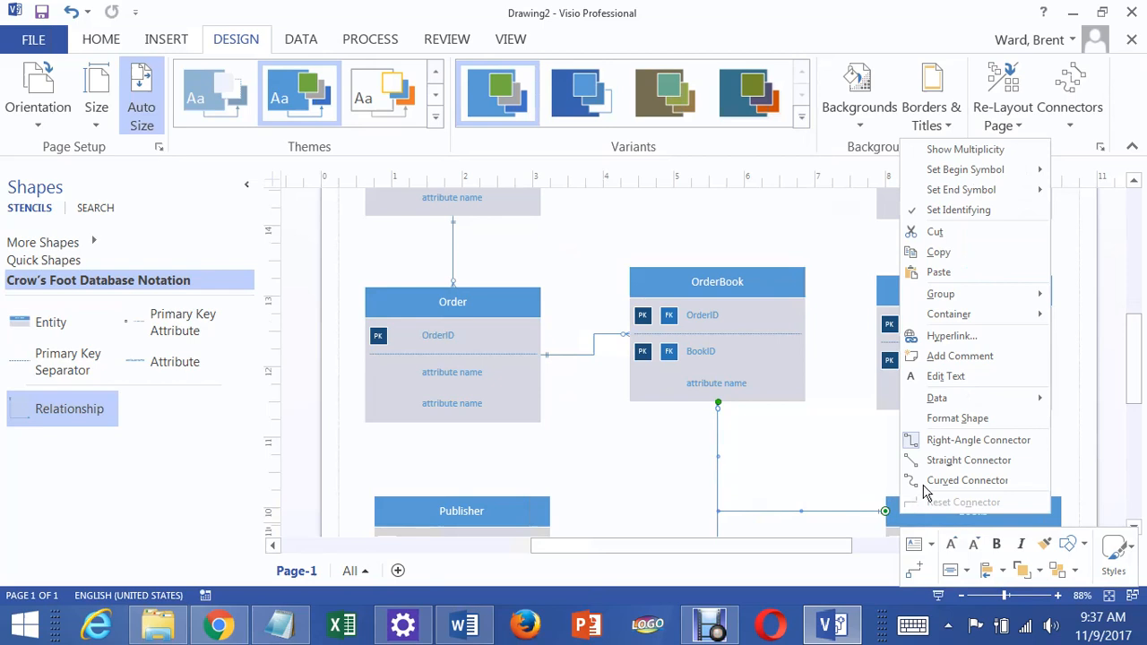
{"action": "left_click", "coordinate": [957, 466]}
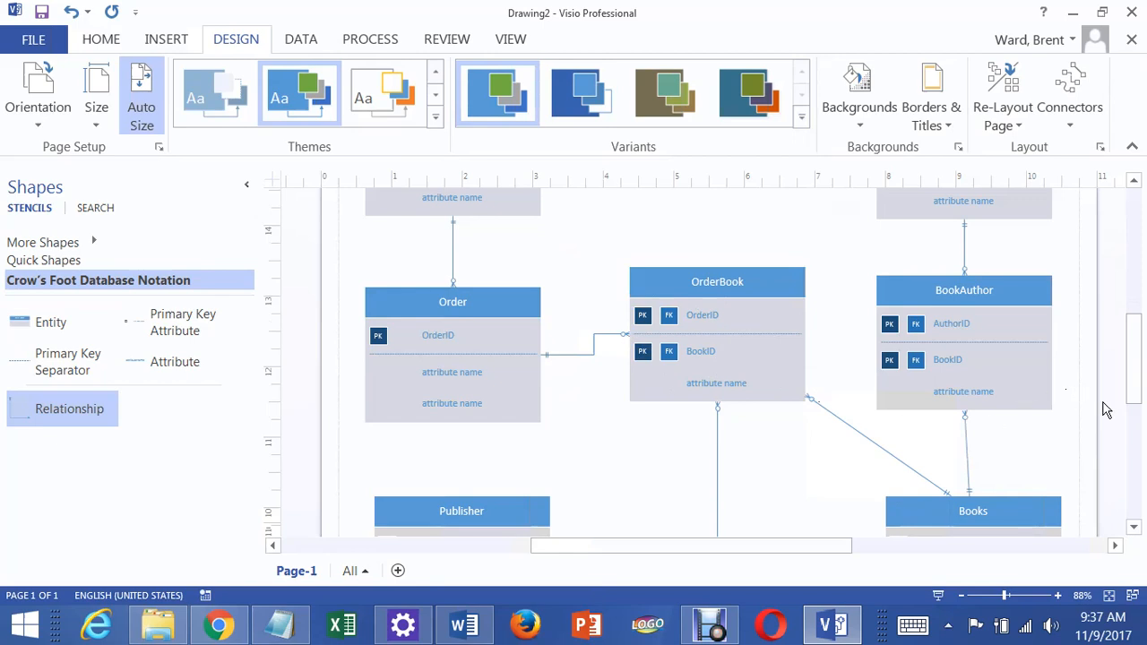
Examine the overall layout of the diagram, checking the entities, their keys and the connecting relationships.
{"action": "left_click", "coordinate": [963, 596]}
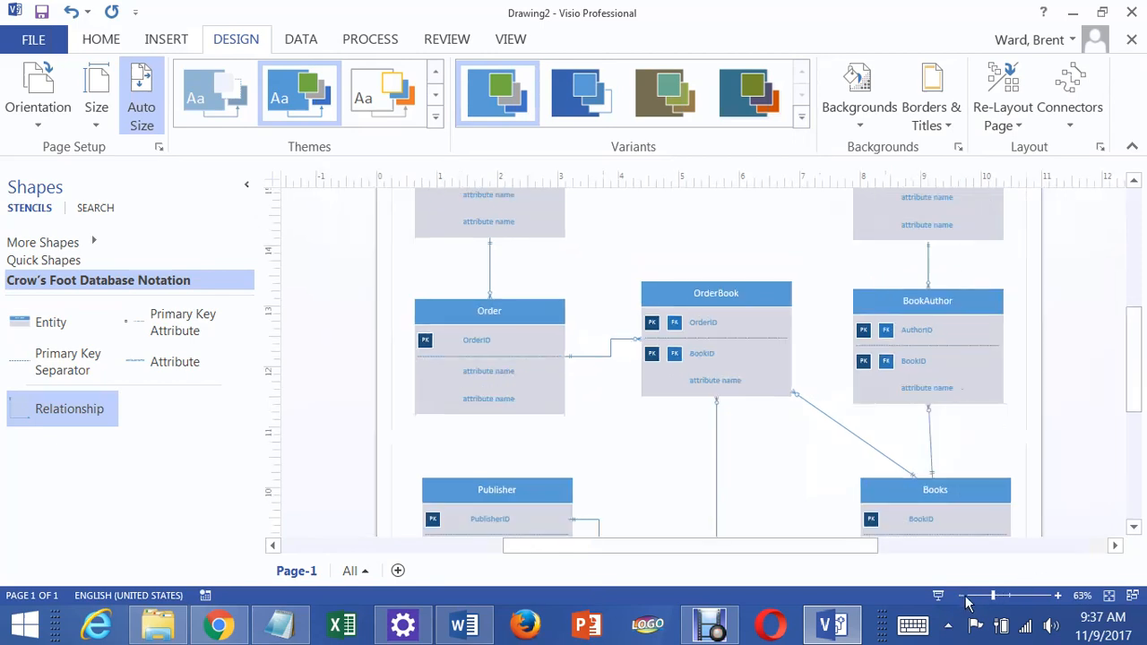
{"action": "left_click", "coordinate": [963, 596]}
{"action": "left_click", "coordinate": [963, 596]}
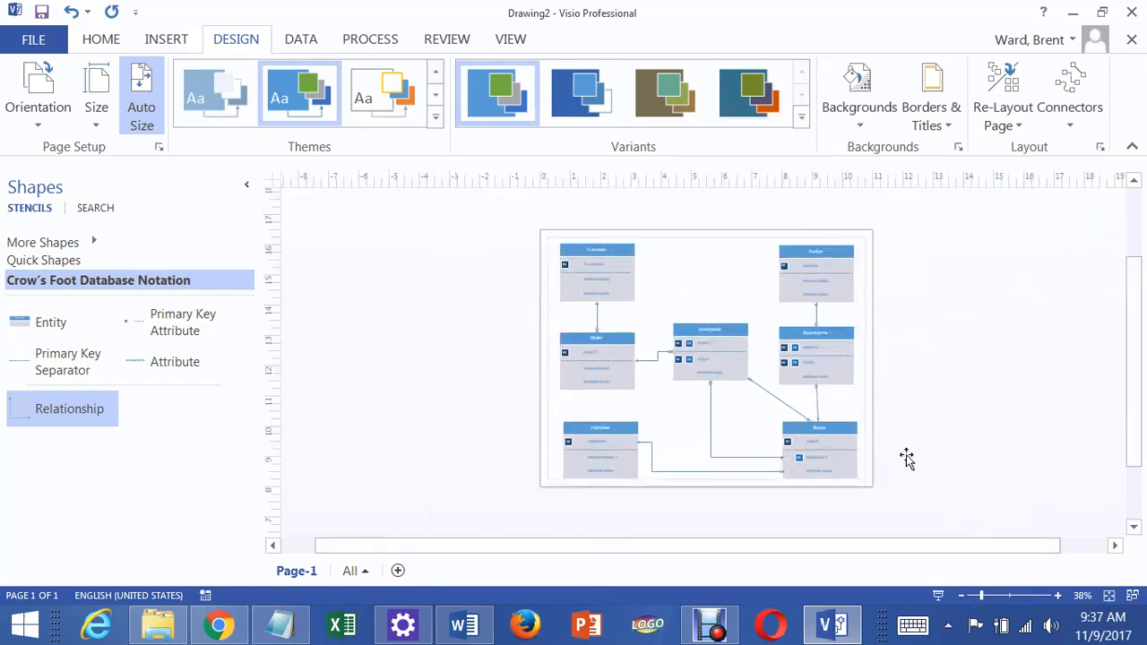
{"action": "left_click", "coordinate": [1058, 596]}
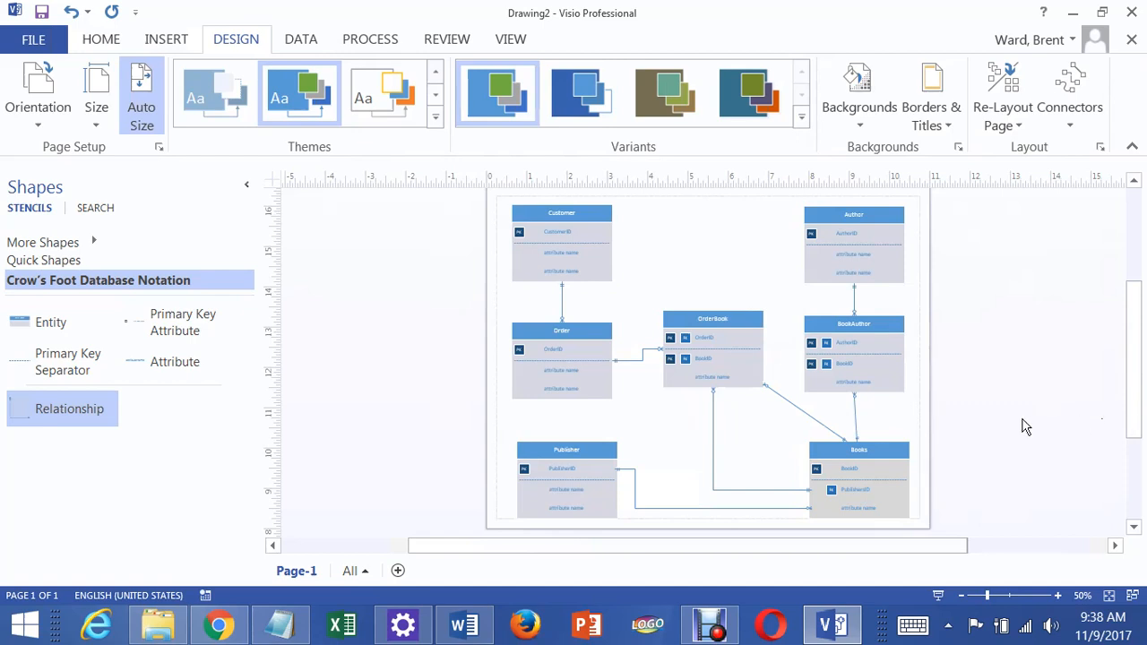
{"action": "left_click", "coordinate": [850, 257]}
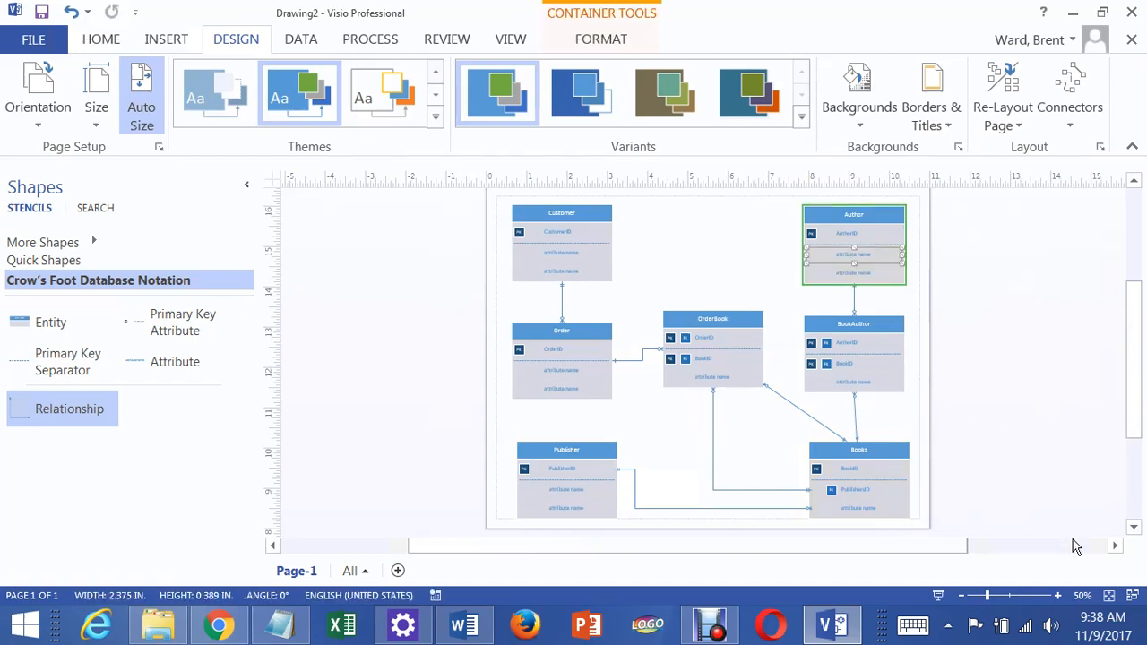
{"action": "left_click", "coordinate": [1058, 596]}
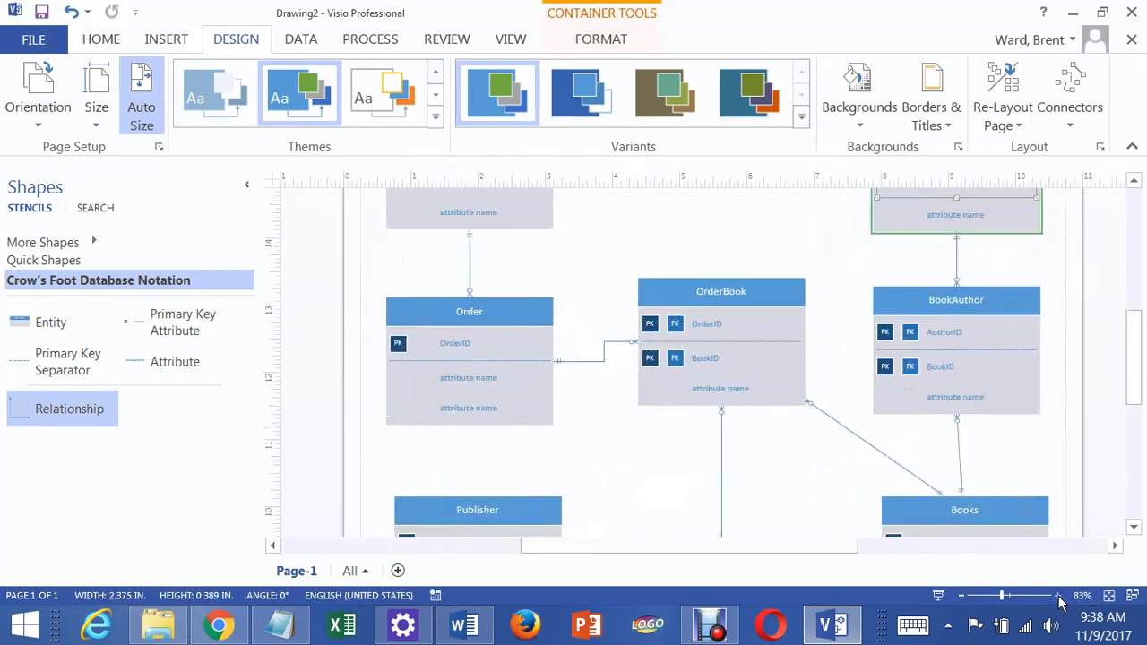
{"action": "left_click", "coordinate": [1058, 597]}
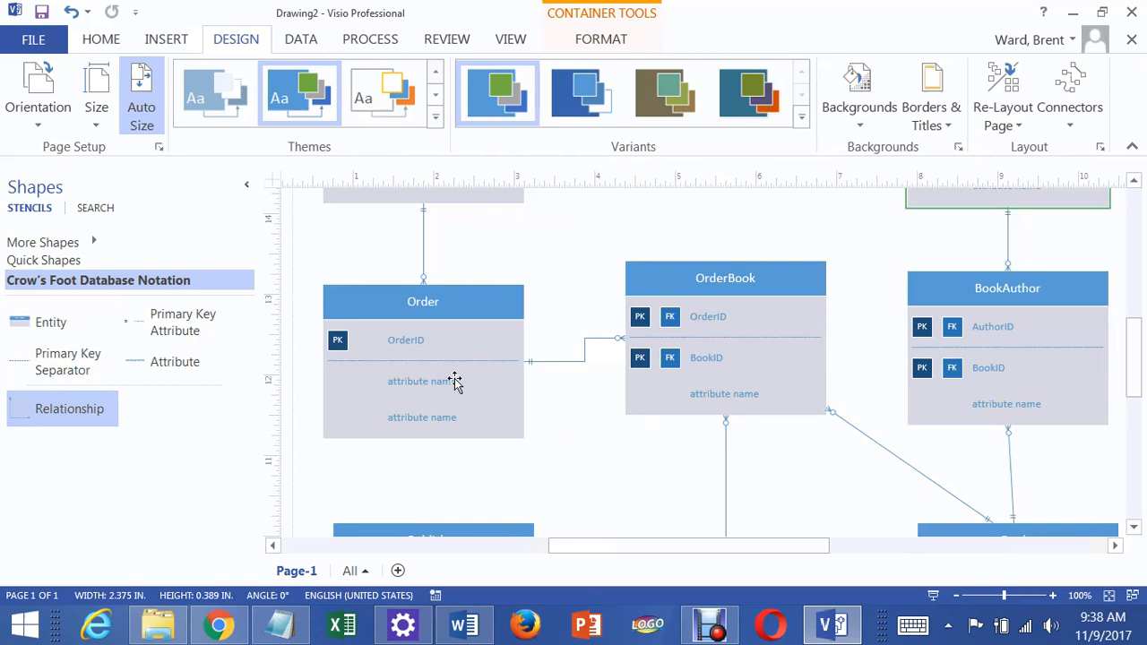
{"action": "scroll", "coordinate": [455, 383], "scroll_direction": "up", "scroll_amount": 1}
{"action": "scroll", "coordinate": [521, 355], "scroll_direction": "up", "scroll_amount": 2}
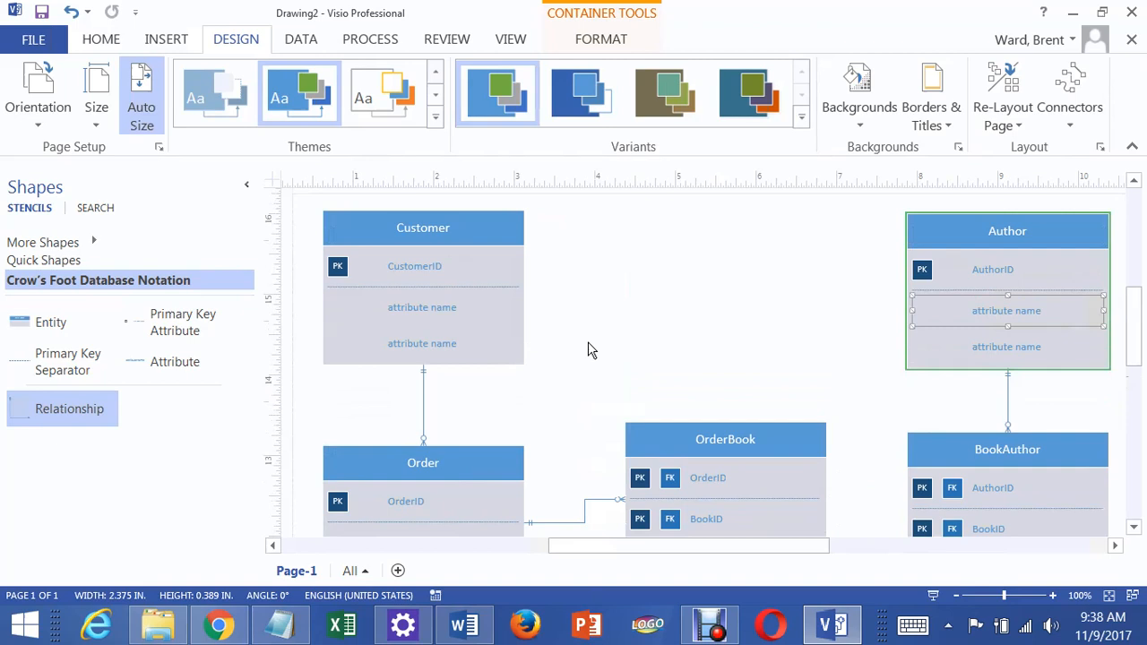
{"action": "left_click", "coordinate": [462, 311]}
{"action": "left_click", "coordinate": [427, 343]}
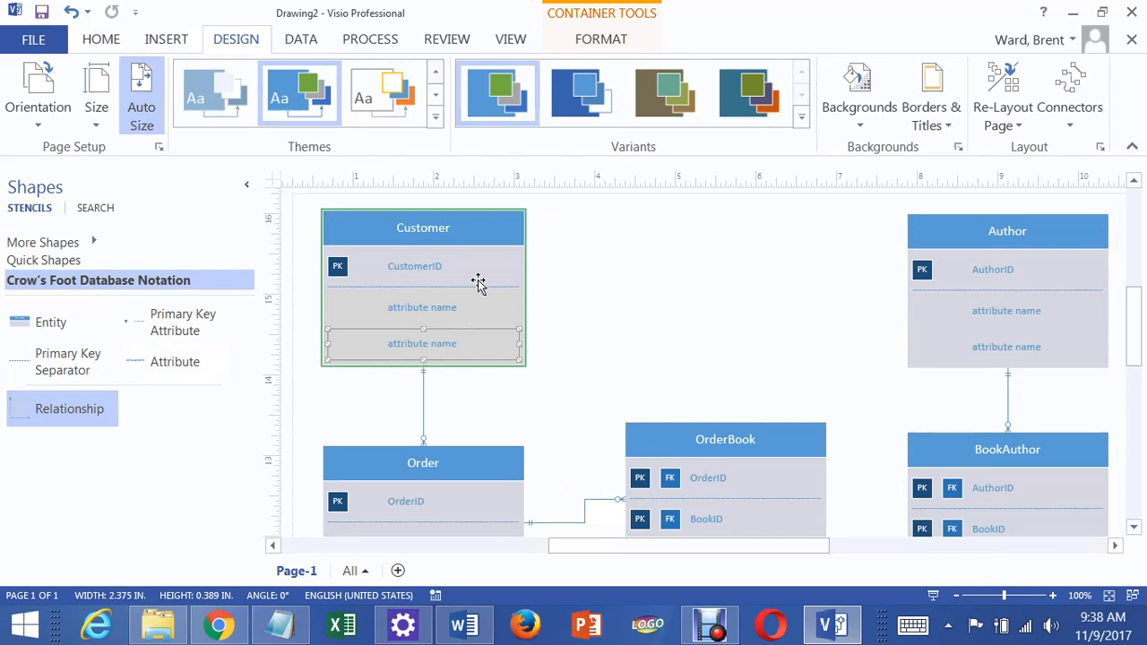
{"action": "right_click", "coordinate": [478, 233]}
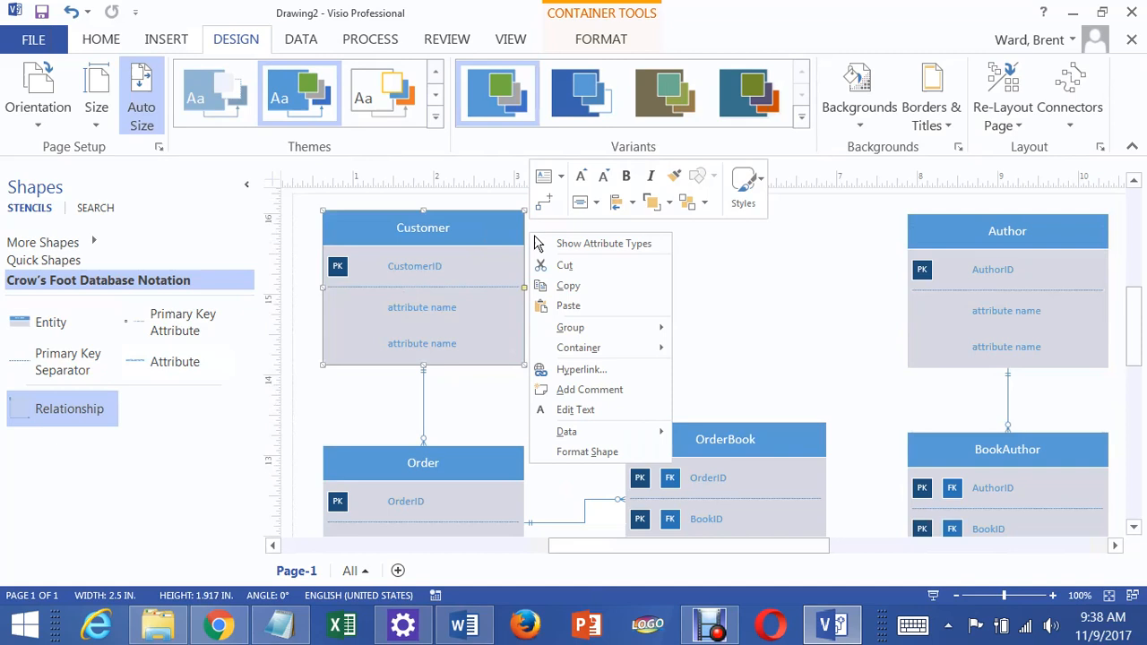
{"action": "left_click", "coordinate": [773, 266]}
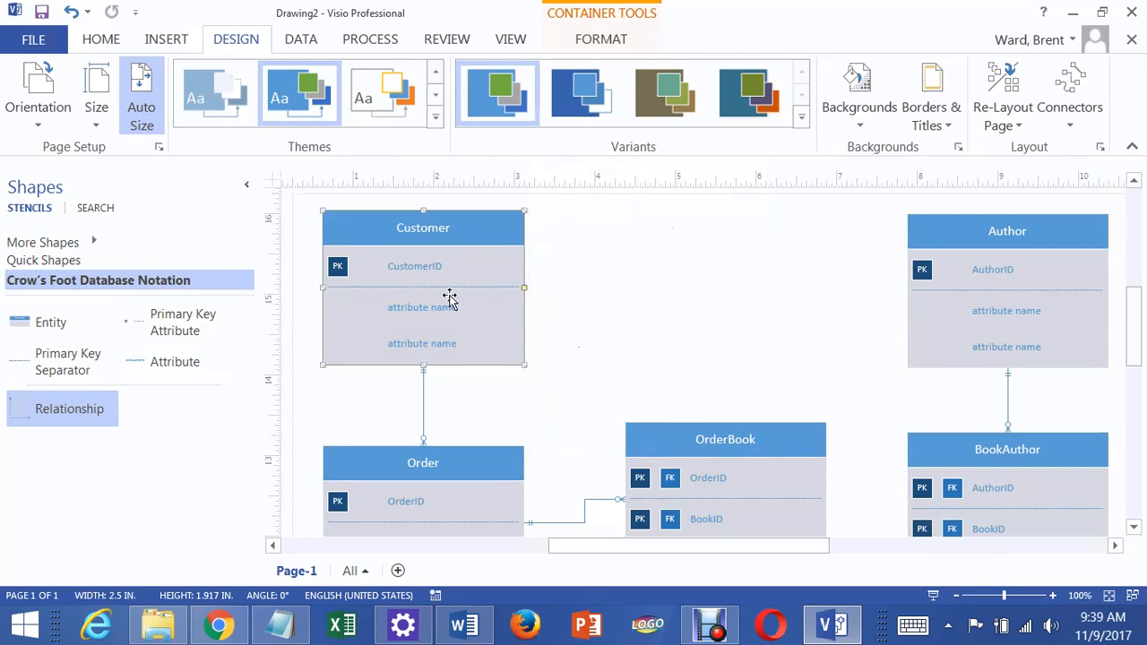
{"action": "left_click", "coordinate": [428, 343]}
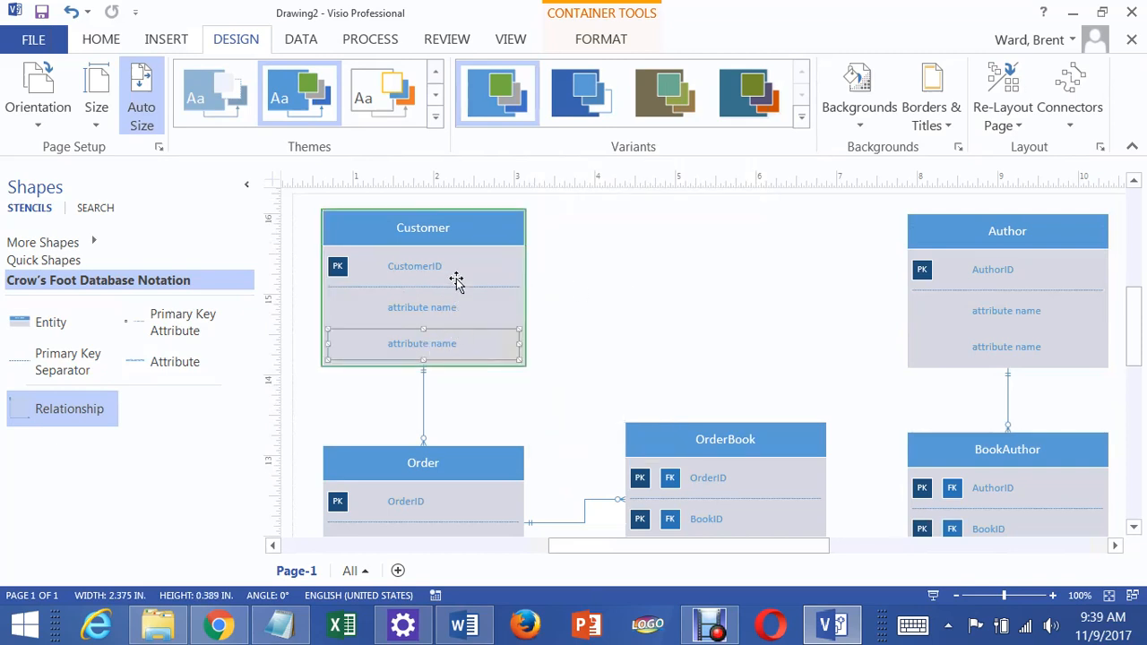
Rename the first non-key attribute of the Customer entity as LastName.
{"action": "mouse_move", "coordinate": [1142, 313]}
{"action": "left_mouse_down"}
{"action": "mouse_move", "coordinate": [1132, 387]}
{"action": "mouse_move", "coordinate": [1137, 315]}
{"action": "left_mouse_up"}
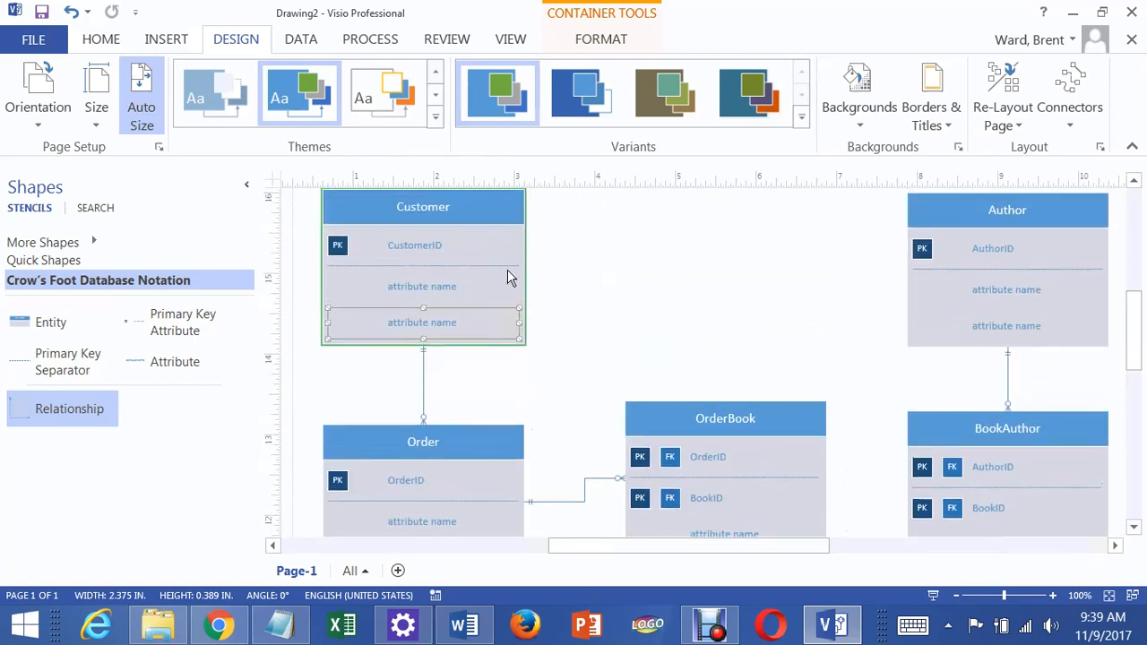
{"action": "left_click", "coordinate": [455, 294]}
{"action": "type", "text": "L"}
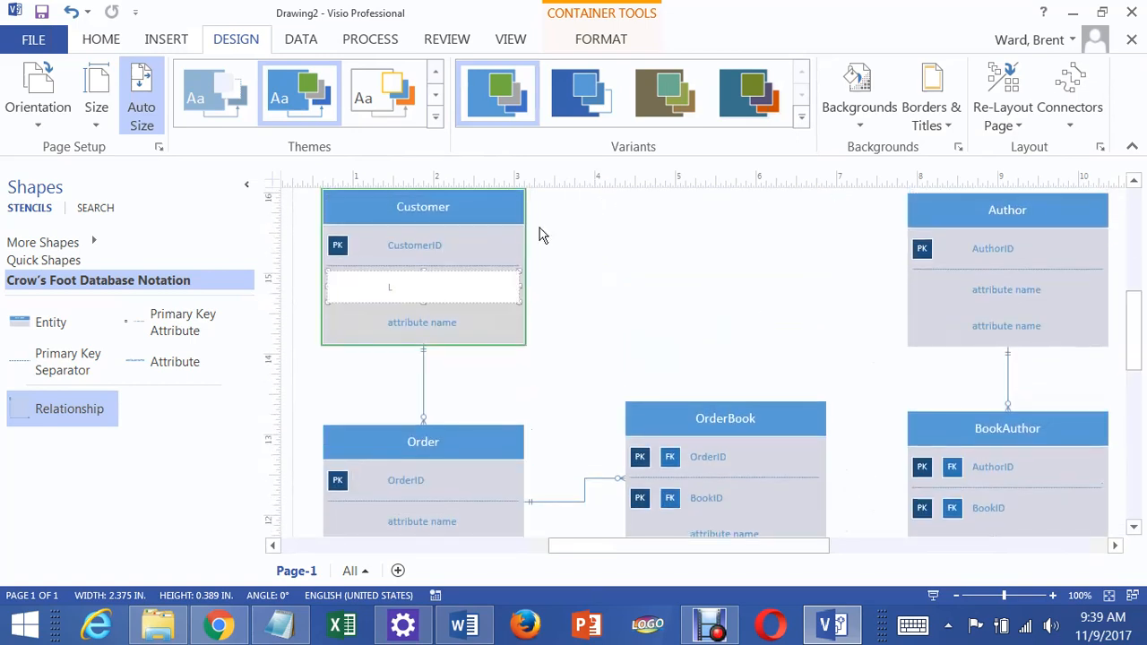
{"action": "type", "text": "astName"}
{"action": "left_click", "coordinate": [641, 294]}
Mark the Customer entity's LastName attribute as required.
{"action": "left_click", "coordinate": [447, 294]}
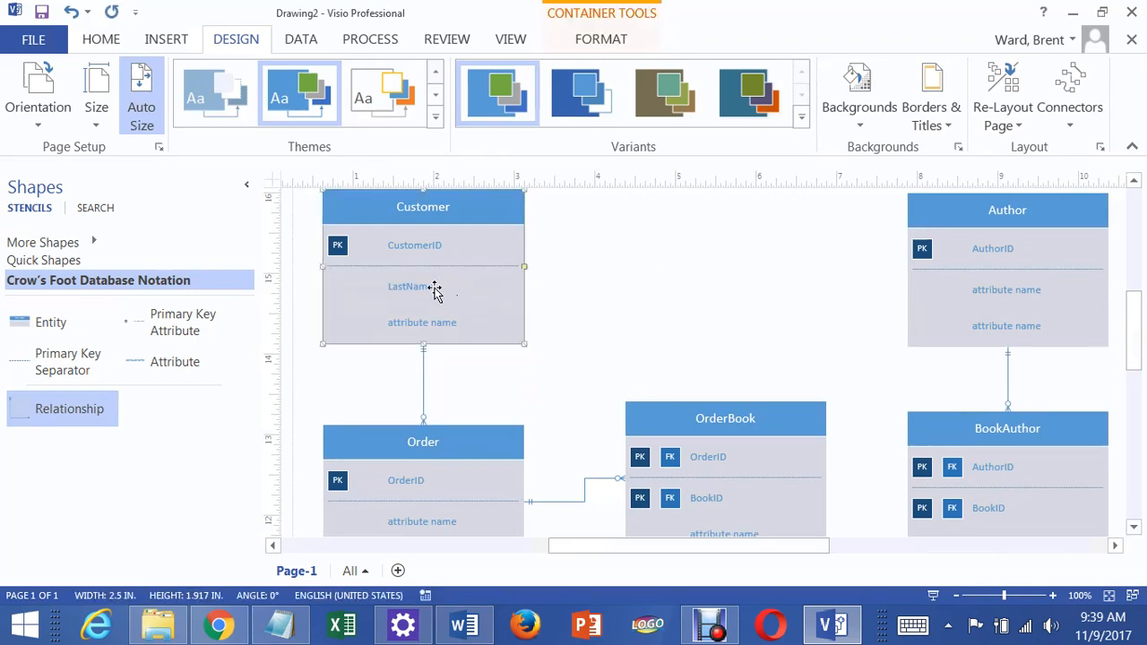
{"action": "left_click", "coordinate": [422, 290]}
{"action": "right_click", "coordinate": [409, 290]}
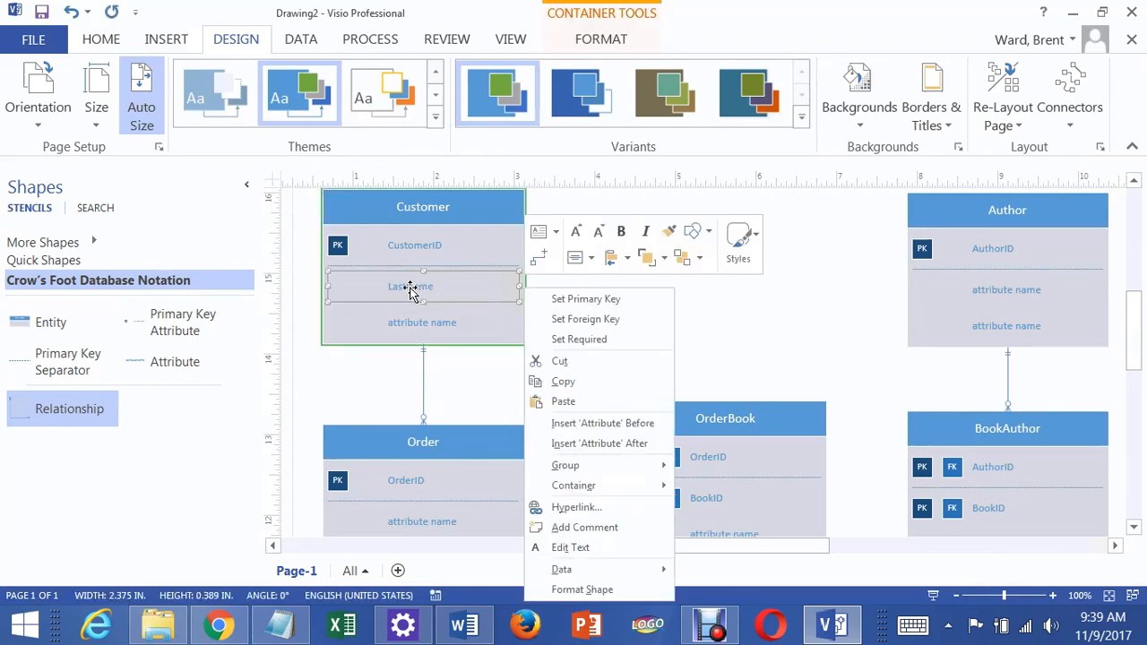
{"action": "left_click", "coordinate": [558, 339]}
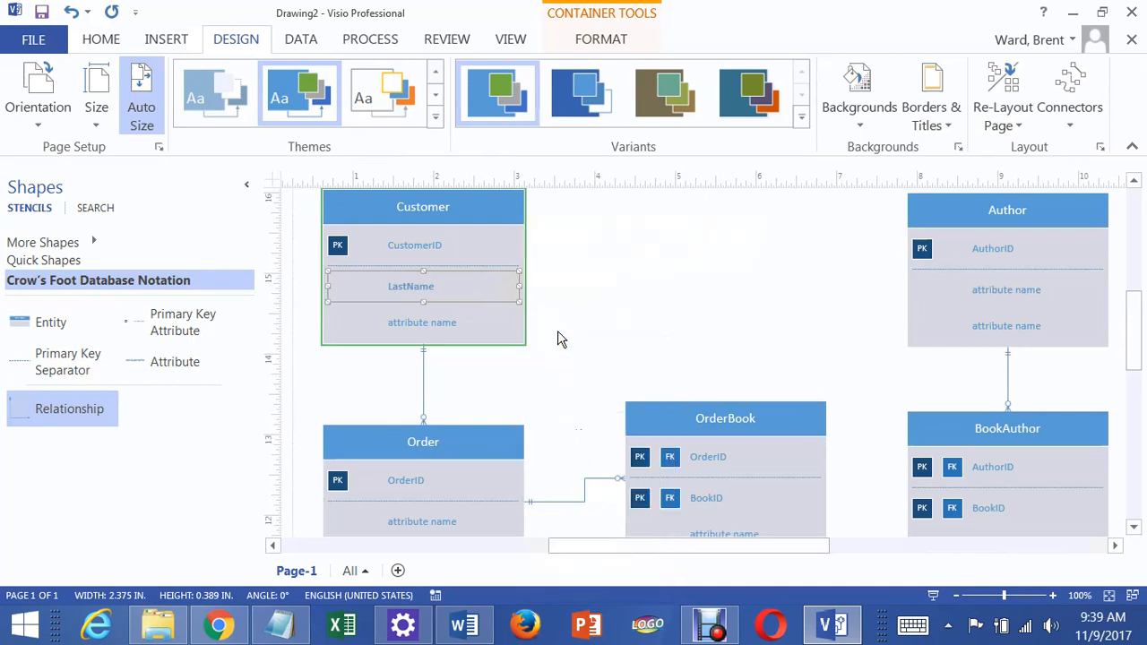
{"action": "left_click", "coordinate": [578, 331]}
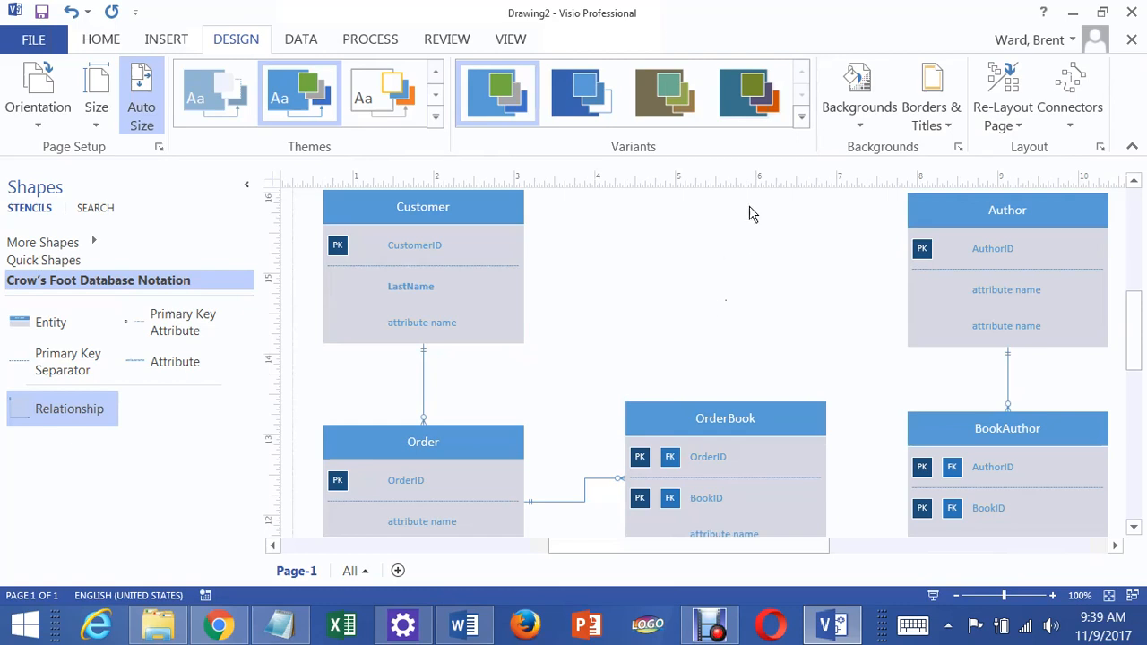
{"action": "scroll", "coordinate": [726, 272], "scroll_direction": "down", "scroll_amount": 5}
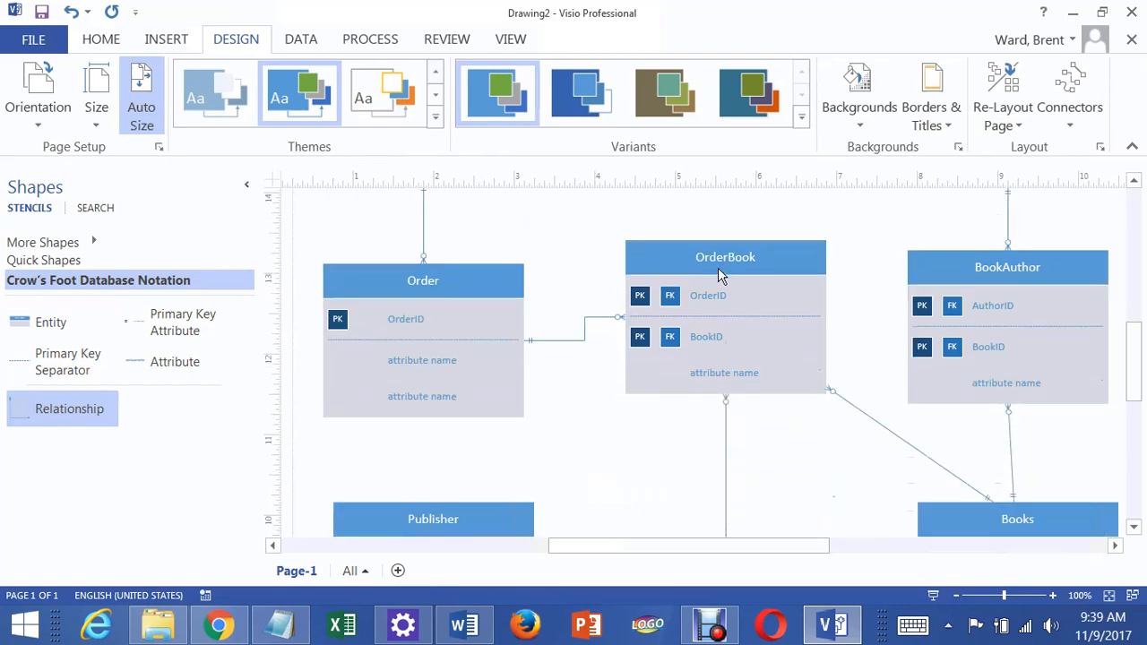
{"action": "scroll", "coordinate": [716, 282], "scroll_direction": "down", "scroll_amount": 1}
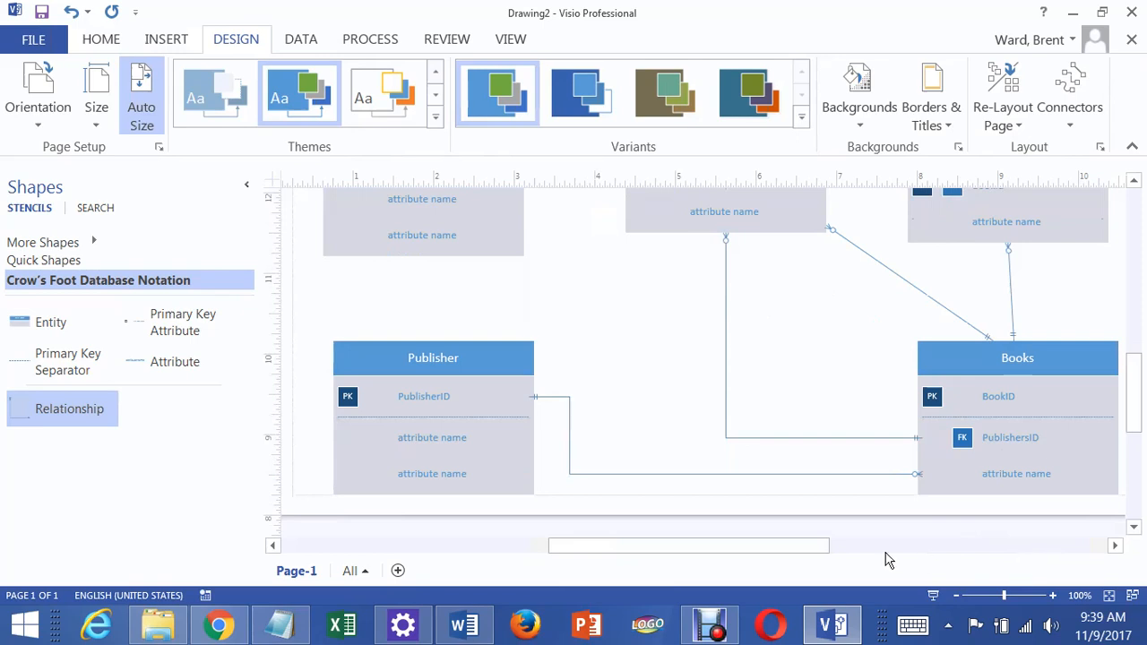
{"action": "left_click", "coordinate": [710, 624]}
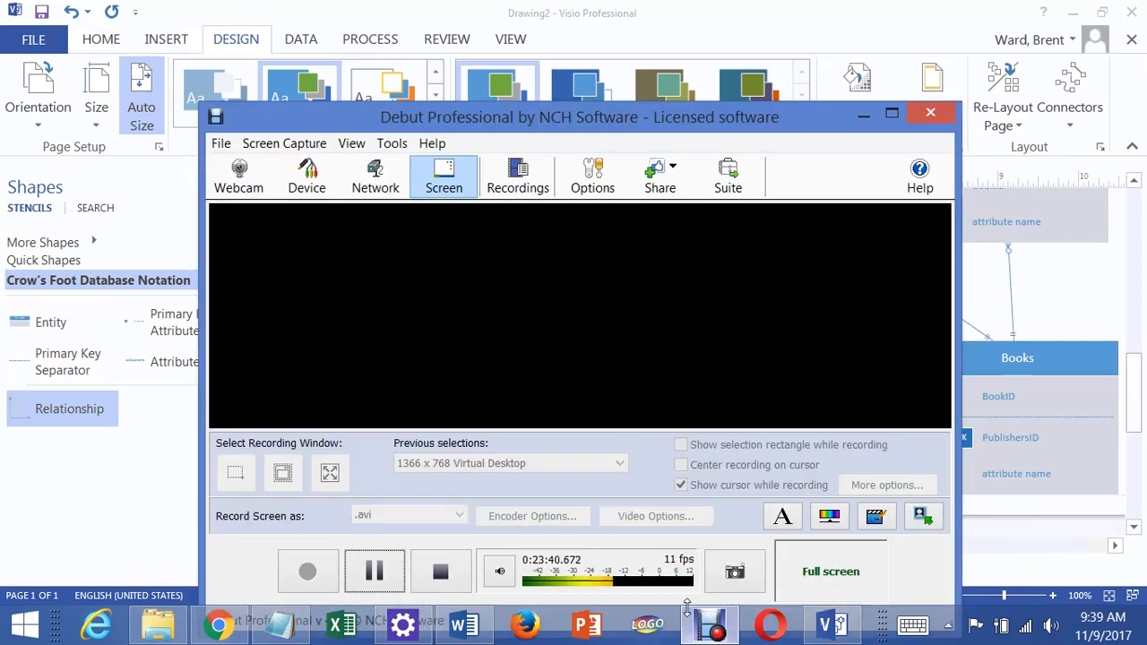